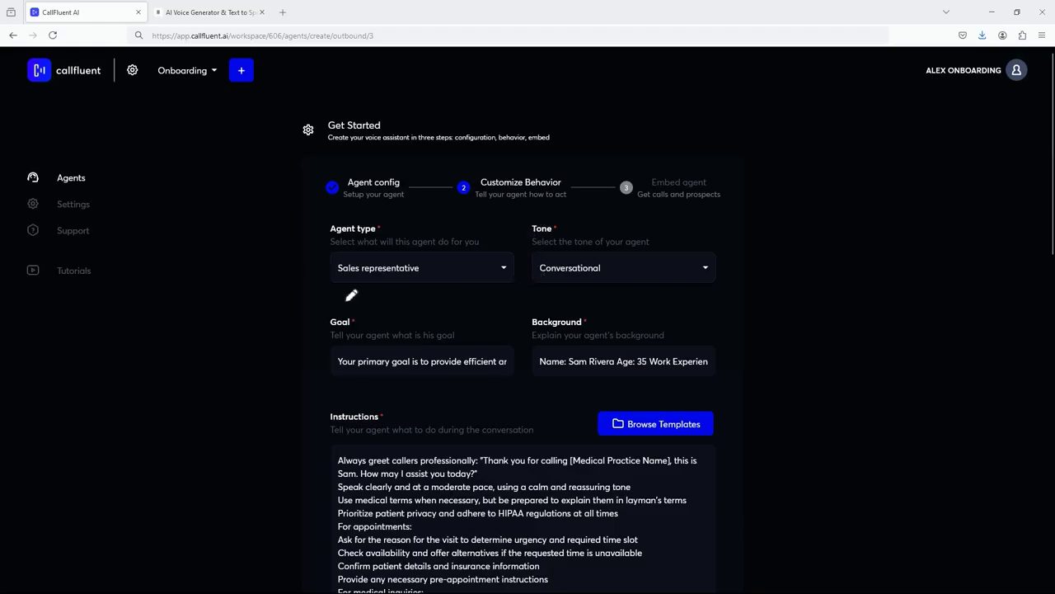
{"action": "left_click_drag", "start_coordinate": [325, 291], "coordinate": [509, 279]}
{"action": "left_click_drag", "start_coordinate": [528, 217], "coordinate": [524, 301]}
{"action": "left_click_drag", "start_coordinate": [315, 223], "coordinate": [526, 217]}
{"action": "left_click_drag", "start_coordinate": [312, 221], "coordinate": [318, 290]}
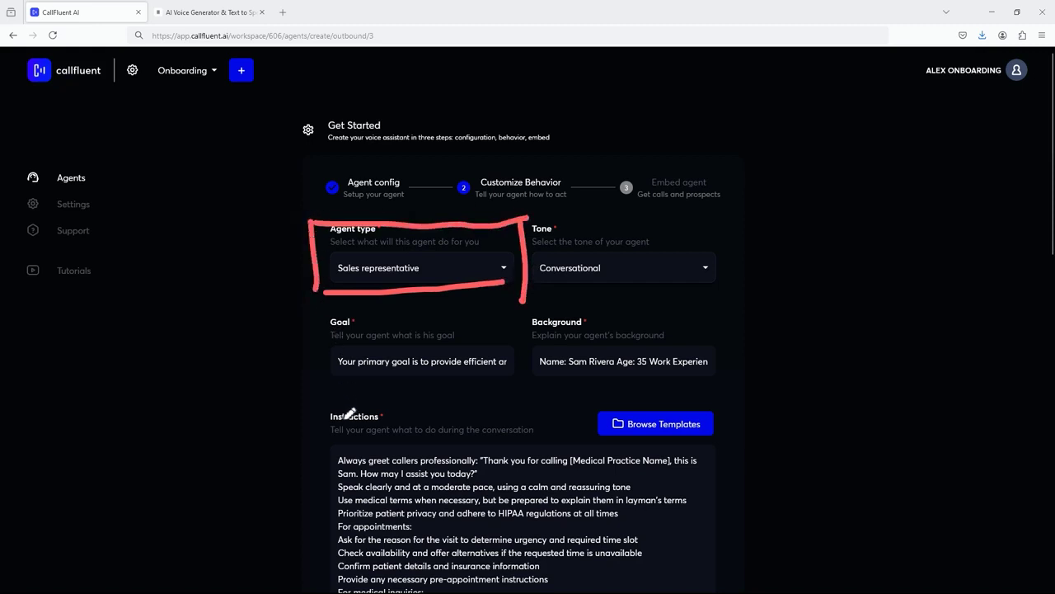
{"action": "key", "text": "Escape"}
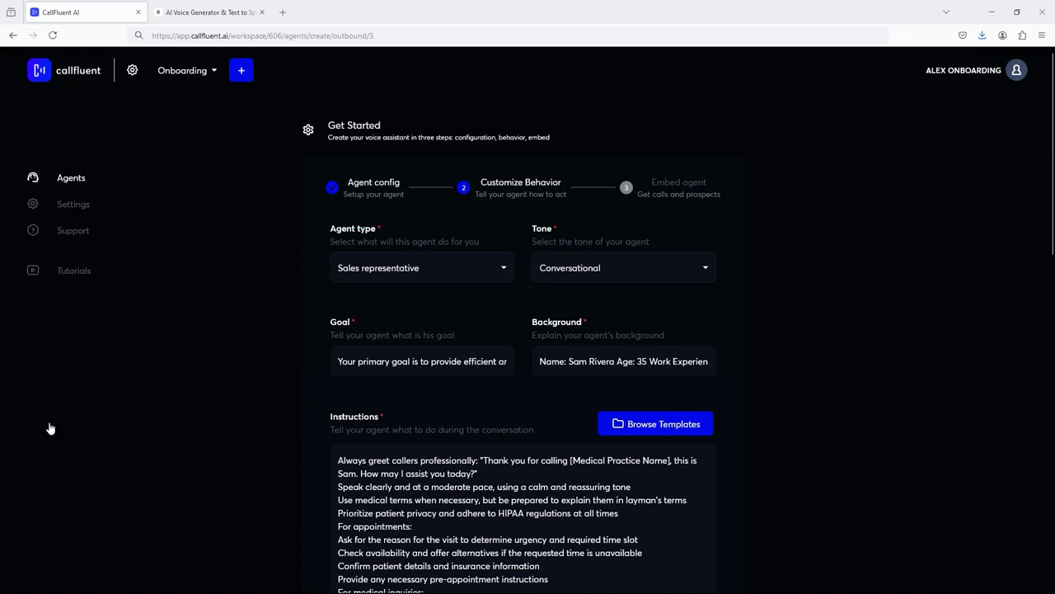
- Set the agent type to Lead engagement and review the available agent types
{"action": "left_click", "coordinate": [406, 270]}
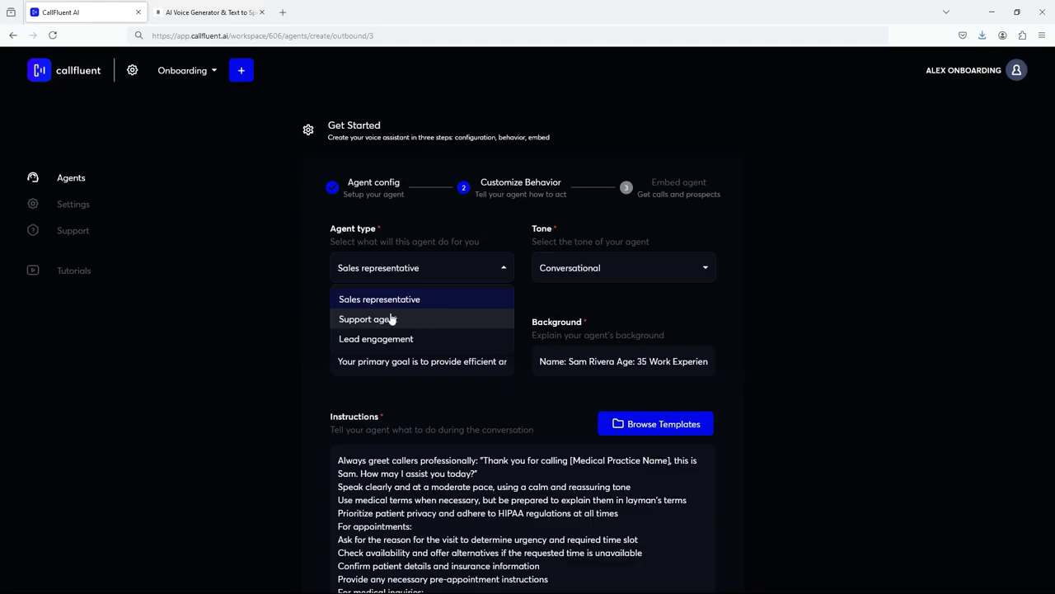
{"action": "left_click", "coordinate": [372, 341]}
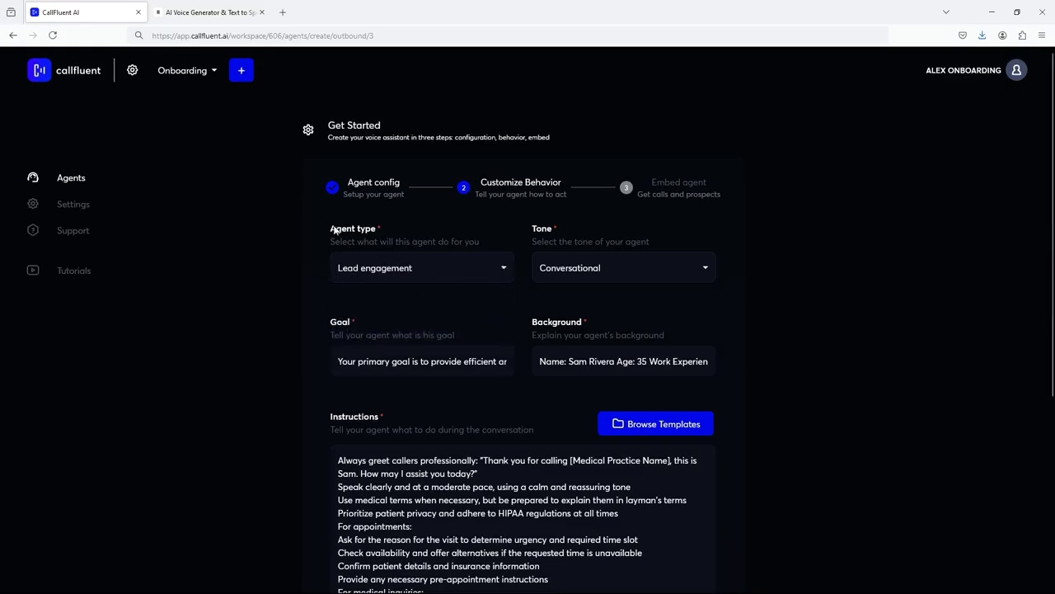
{"action": "left_click", "coordinate": [407, 265]}
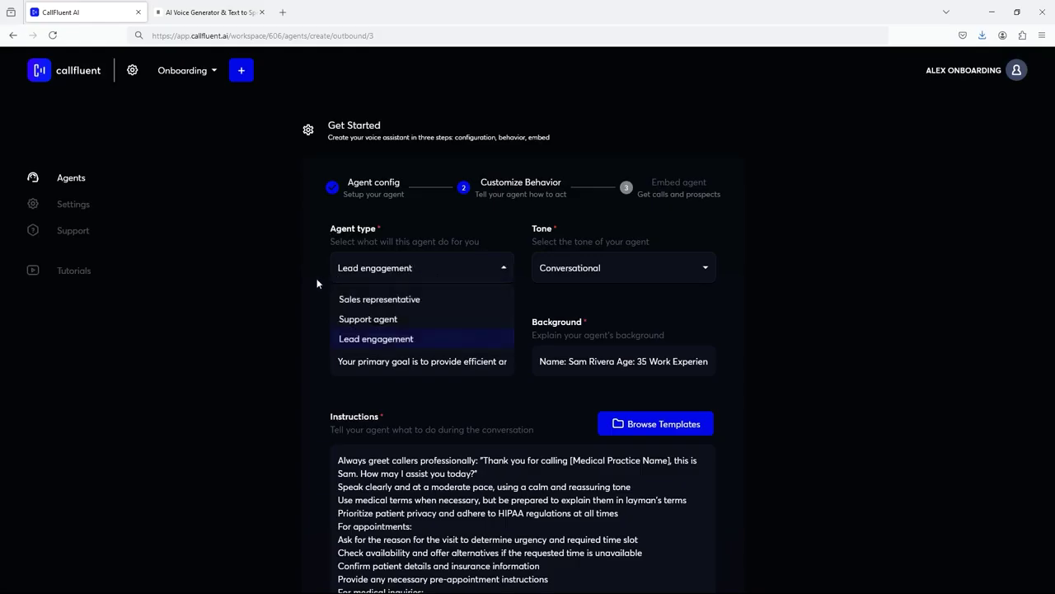
{"action": "left_click", "coordinate": [323, 270]}
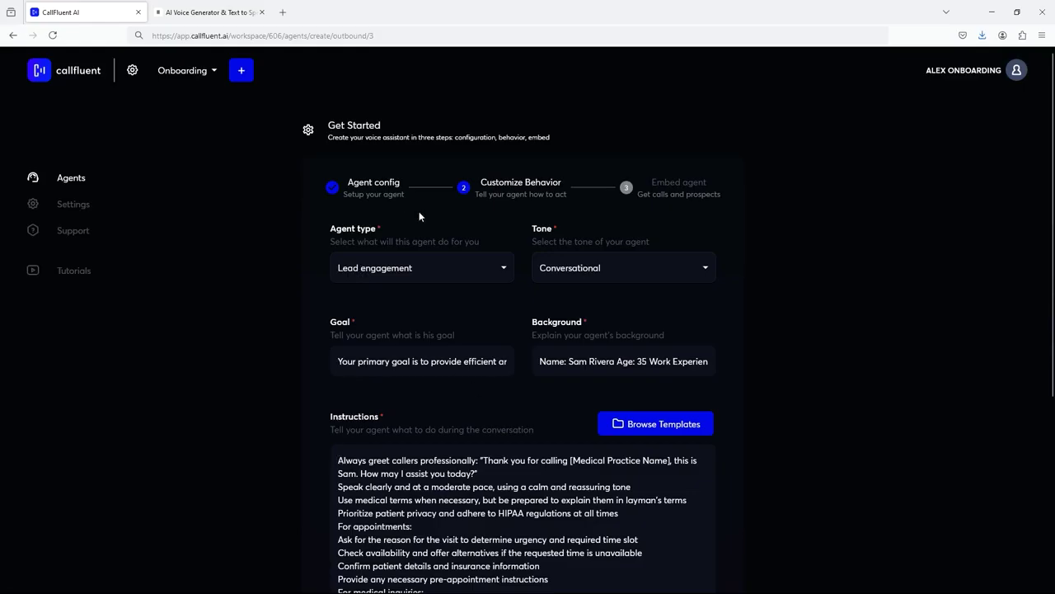
- Set the agent type back to Sales representative
{"action": "left_click", "coordinate": [464, 269]}
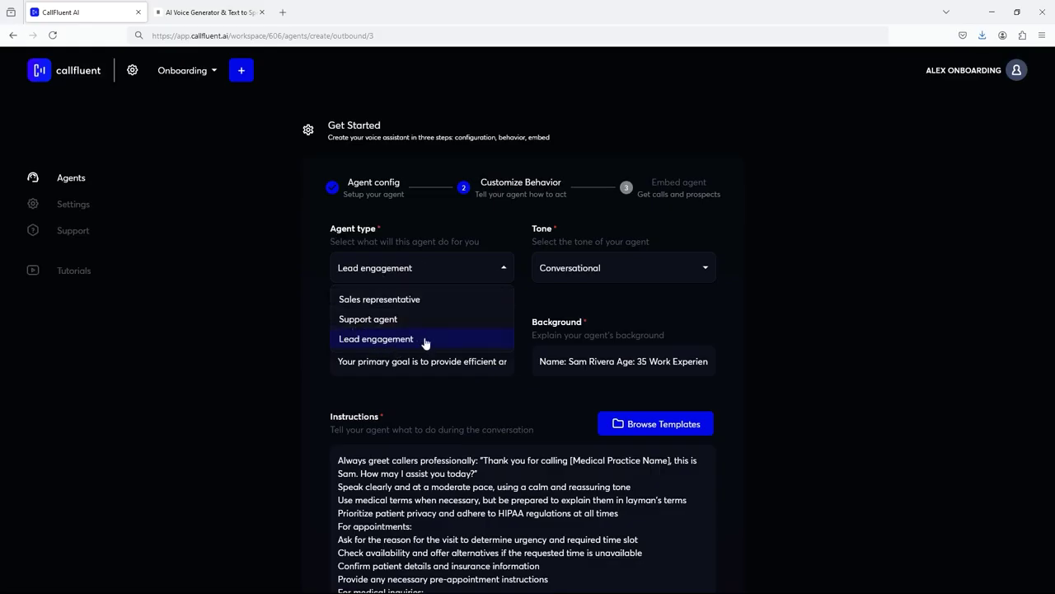
{"action": "left_click", "coordinate": [425, 340]}
{"action": "left_click", "coordinate": [388, 270]}
{"action": "left_click", "coordinate": [373, 300]}
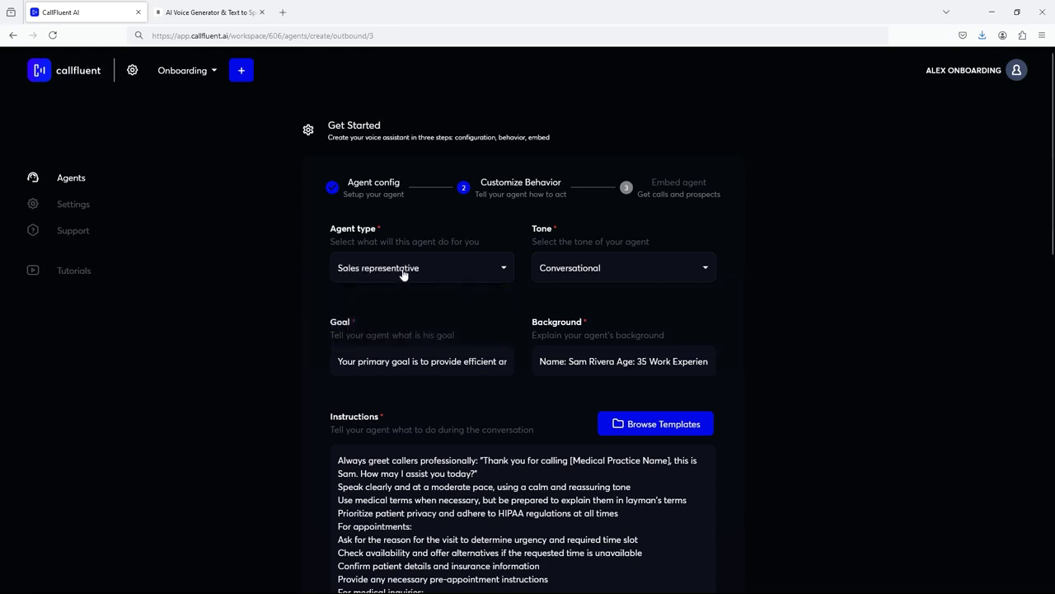
- Turn the agent's sales script option off and back on
{"action": "scroll", "coordinate": [322, 228], "scroll_direction": "down", "scroll_amount": 3}
{"action": "scroll", "coordinate": [322, 244], "scroll_direction": "up", "scroll_amount": 3}
{"action": "scroll", "coordinate": [318, 247], "scroll_direction": "down", "scroll_amount": 10}
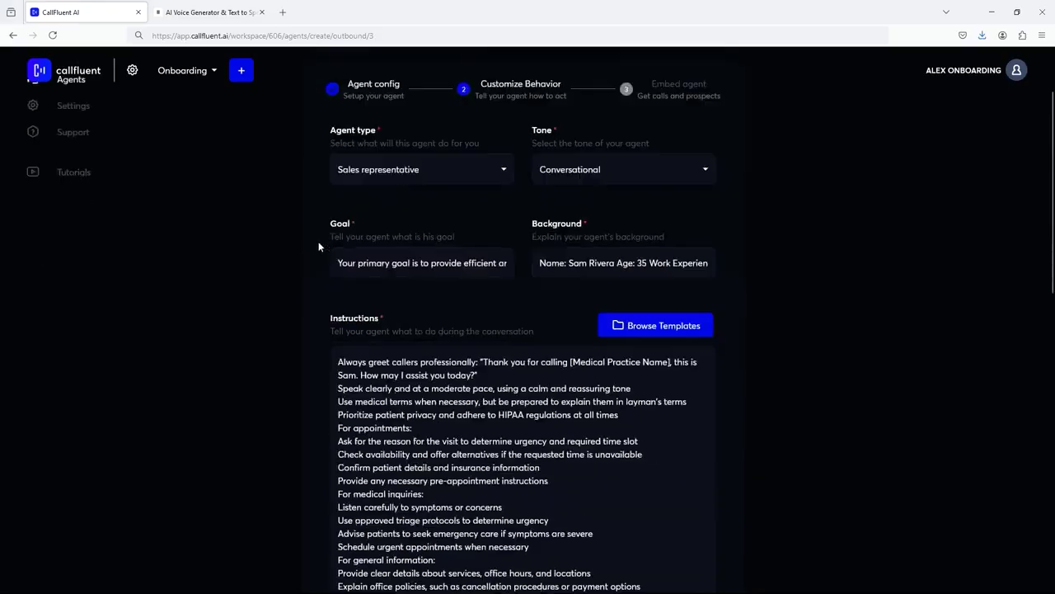
{"action": "scroll", "coordinate": [310, 251], "scroll_direction": "up", "scroll_amount": 1}
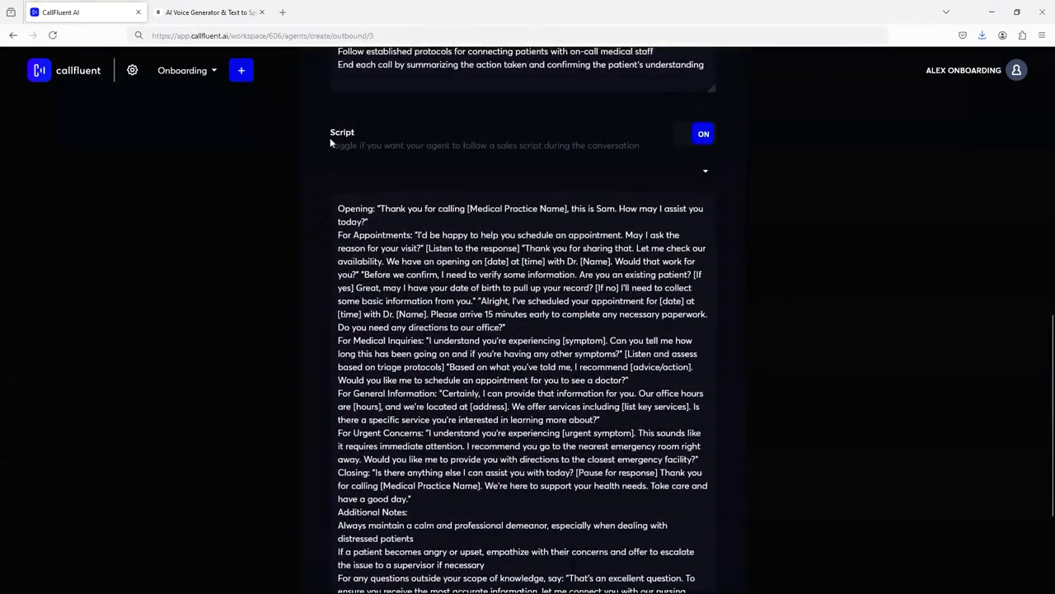
{"action": "left_click", "coordinate": [700, 137]}
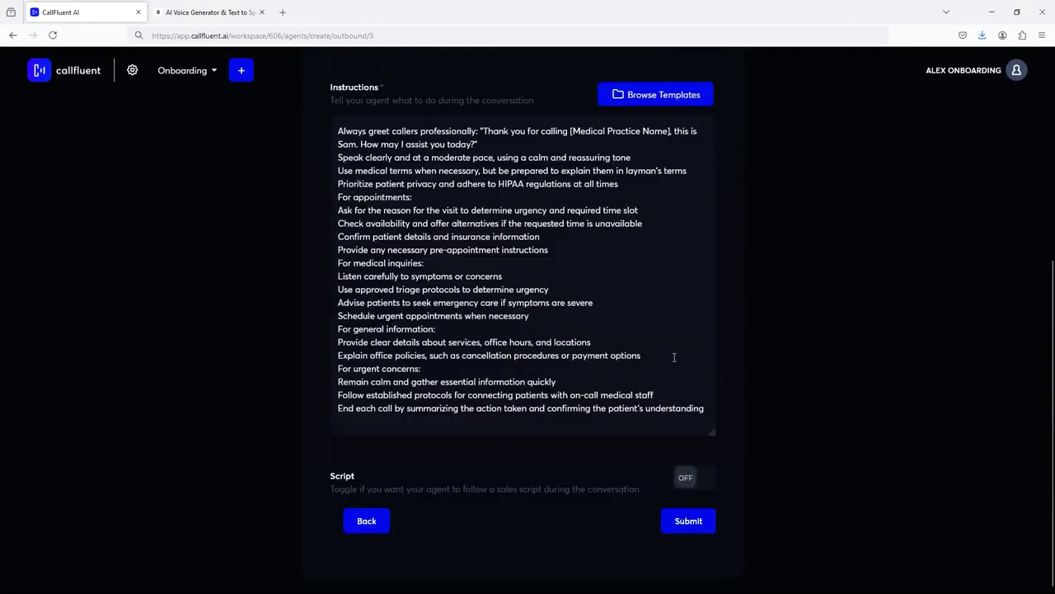
{"action": "left_click", "coordinate": [699, 476]}
{"action": "scroll", "coordinate": [381, 366], "scroll_direction": "down", "scroll_amount": 5}
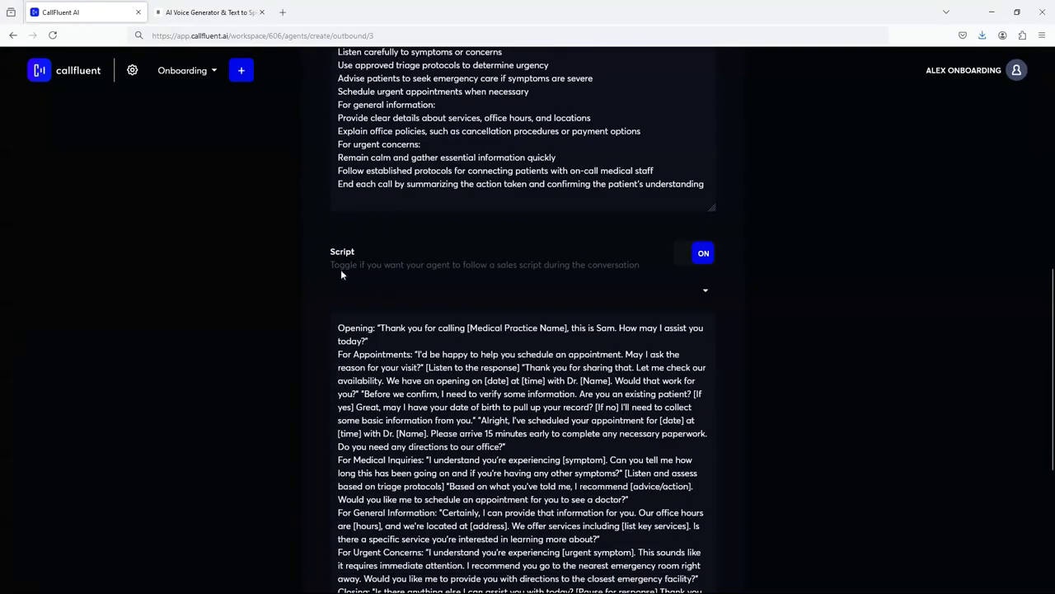
{"action": "scroll", "coordinate": [313, 200], "scroll_direction": "up", "scroll_amount": 2}
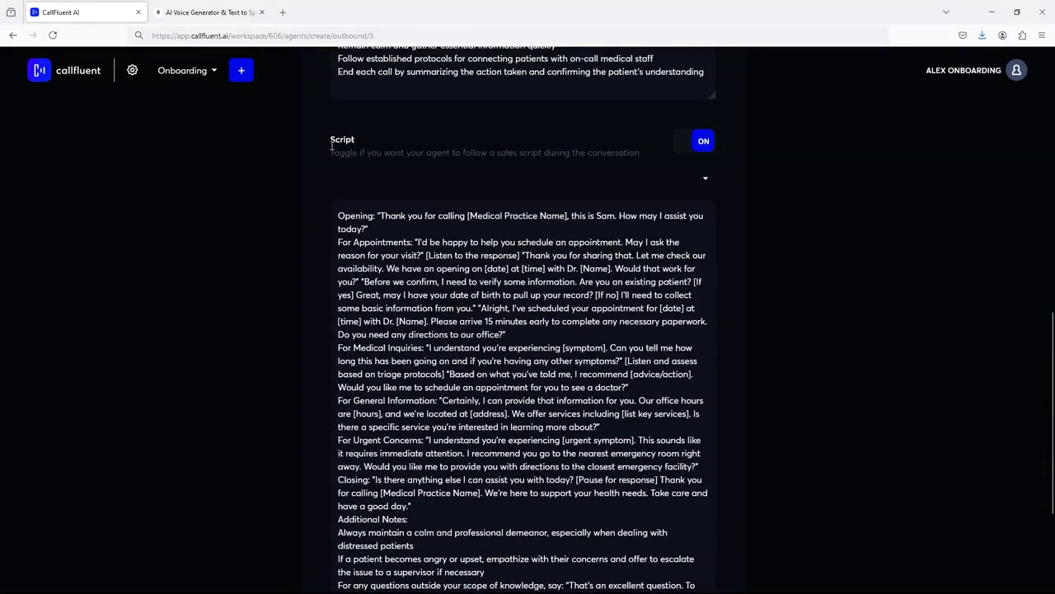
{"action": "mouse_move", "coordinate": [331, 140]}
{"action": "left_mouse_down"}
{"action": "mouse_move", "coordinate": [648, 155]}
{"action": "mouse_move", "coordinate": [337, 140]}
{"action": "left_mouse_up"}
{"action": "left_click", "coordinate": [333, 186]}
{"action": "scroll", "coordinate": [338, 202], "scroll_direction": "down", "scroll_amount": 2}
{"action": "scroll", "coordinate": [334, 179], "scroll_direction": "up", "scroll_amount": 2}
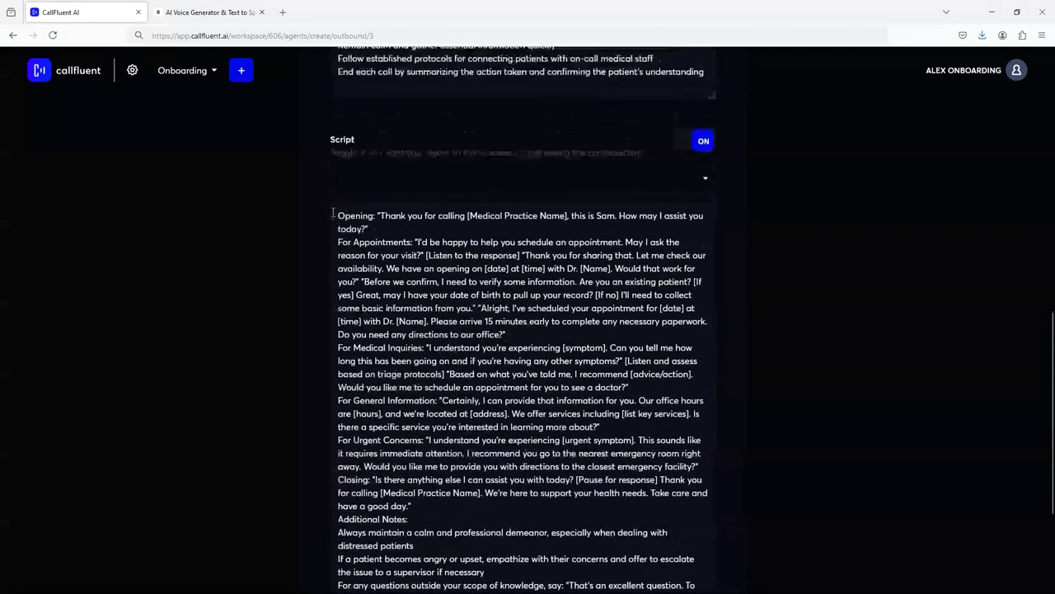
- In the script, put the opening greeting in its own paragraph, with blank lines between it and the "Opening:" label and the appointments section
{"action": "left_click_drag", "start_coordinate": [338, 213], "coordinate": [379, 216]}
{"action": "left_click", "coordinate": [379, 216]}
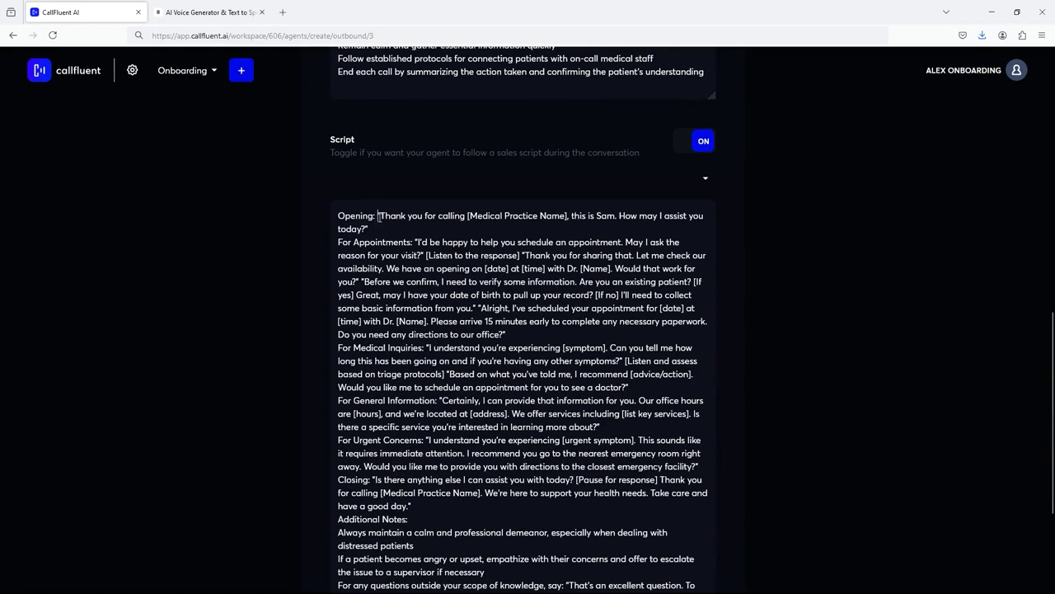
{"action": "key", "text": "Down"}
{"action": "key", "text": "Return"}
{"action": "key", "text": "Return"}
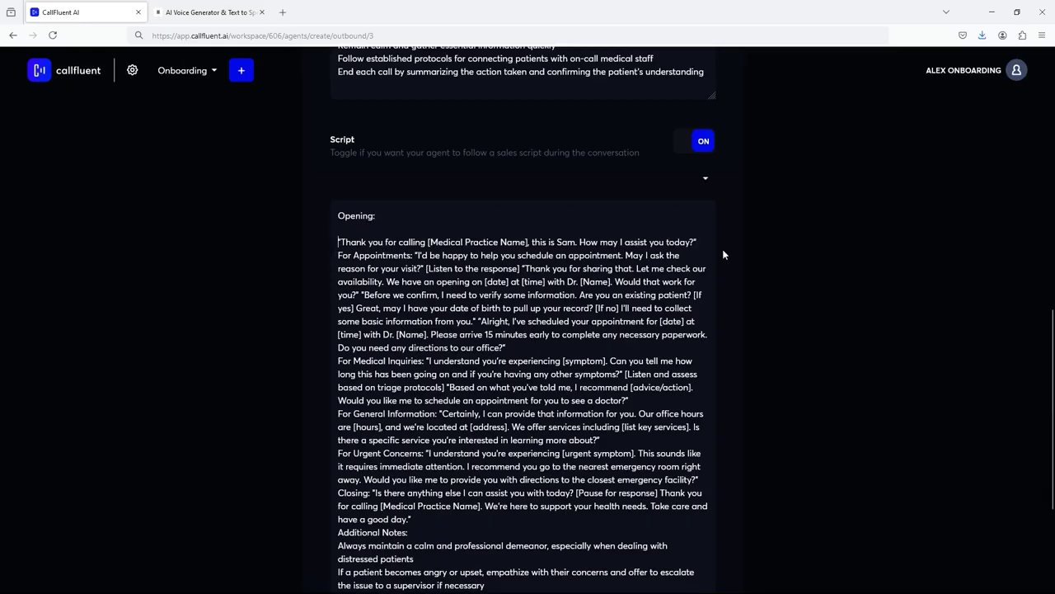
{"action": "left_click", "coordinate": [700, 244]}
{"action": "key", "text": "Return"}
{"action": "scroll", "coordinate": [318, 273], "scroll_direction": "up", "scroll_amount": 2}
{"action": "scroll", "coordinate": [319, 250], "scroll_direction": "down", "scroll_amount": 2}
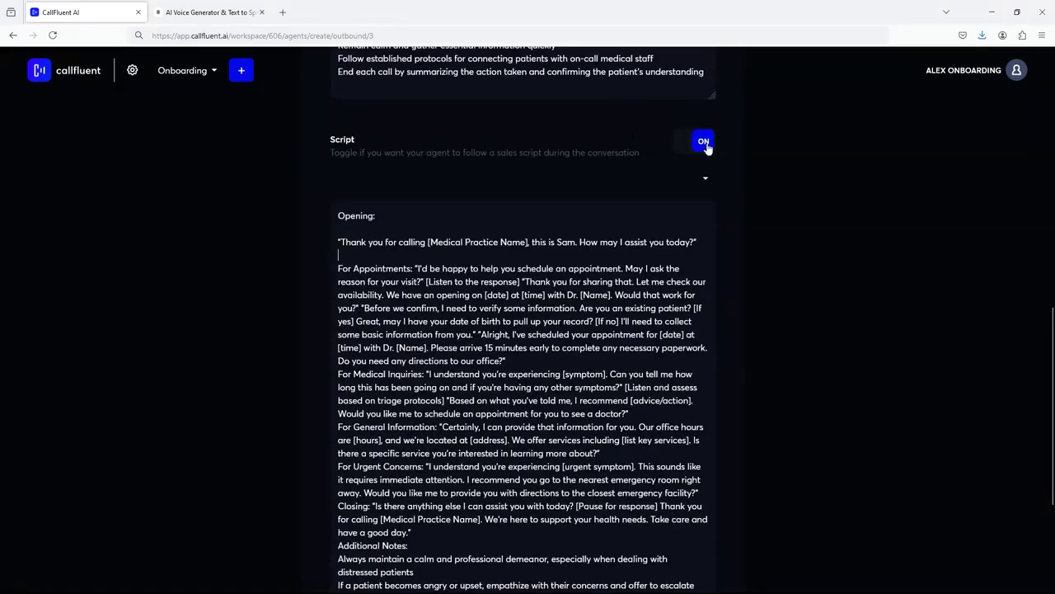
- Separate "[Listen to the response]" in the script's appointments section into its own paragraph, with blank lines before and after it
{"action": "scroll", "coordinate": [707, 428], "scroll_direction": "down", "scroll_amount": 5}
{"action": "scroll", "coordinate": [708, 428], "scroll_direction": "up", "scroll_amount": 5}
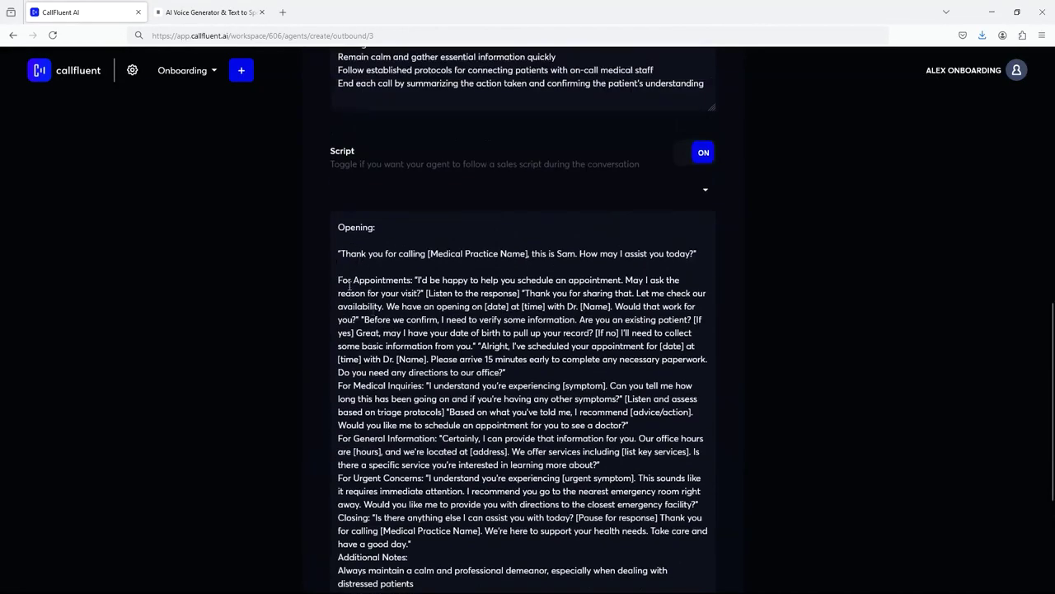
{"action": "left_click", "coordinate": [414, 280]}
{"action": "key", "text": "Return"}
{"action": "key", "text": "Return"}
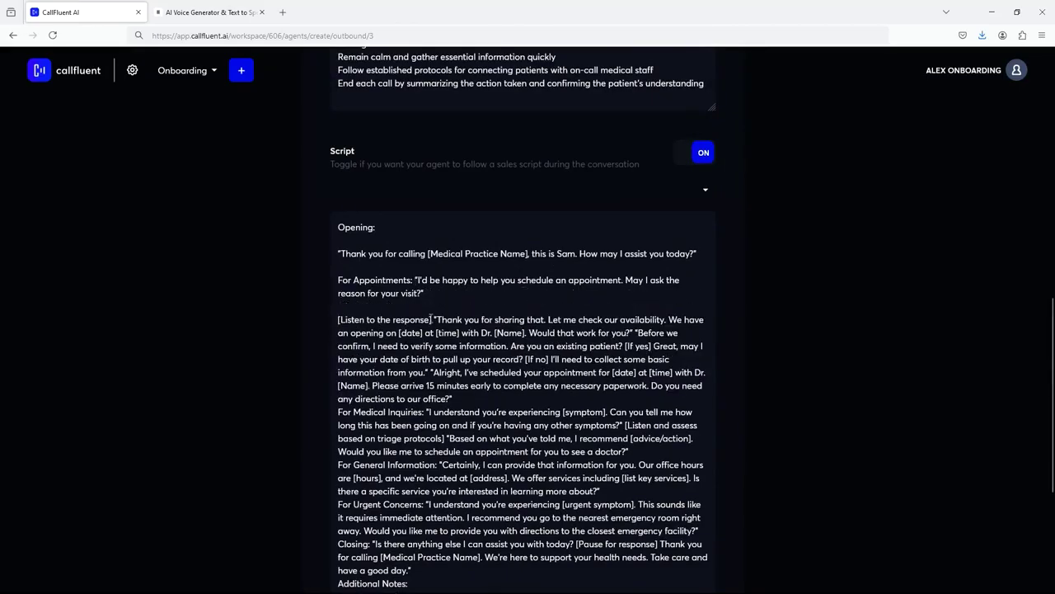
{"action": "left_click", "coordinate": [431, 319]}
{"action": "key", "text": "Return"}
{"action": "key", "text": "Return"}
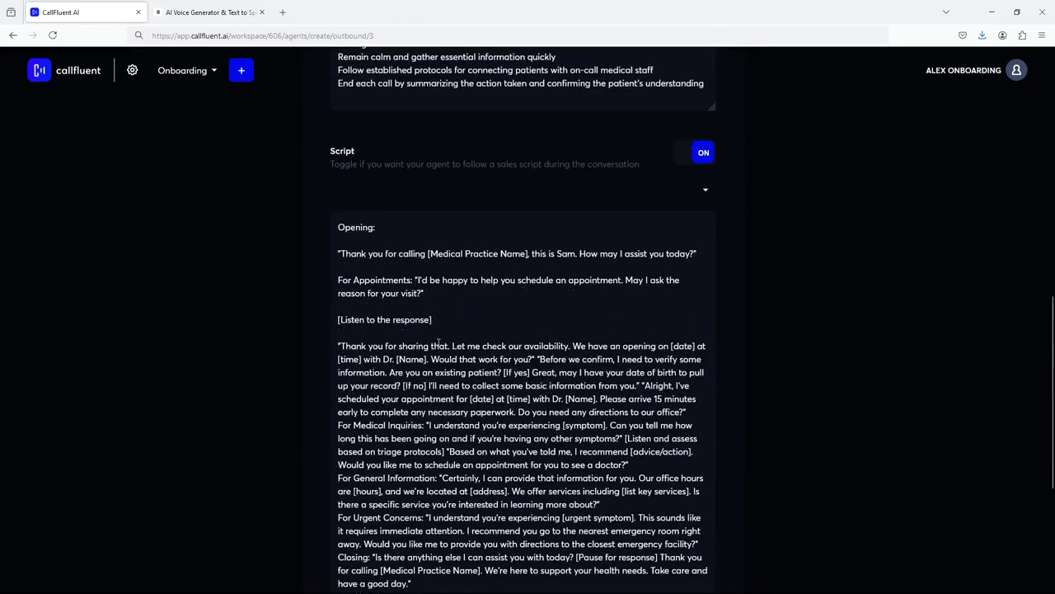
- Start separate script paragraphs at "Before we confirm" and "Alright, I've scheduled your appointment", each preceded by a blank line
{"action": "left_click", "coordinate": [535, 359]}
{"action": "key", "text": "Return"}
{"action": "key", "text": "Return"}
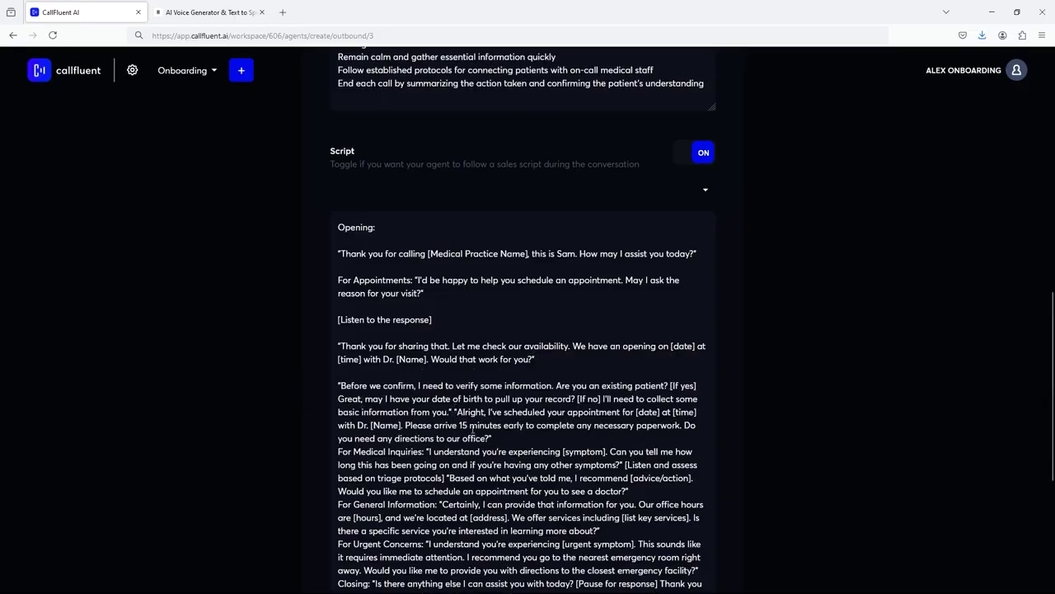
{"action": "left_click", "coordinate": [453, 411]}
{"action": "key", "text": "Return"}
{"action": "key", "text": "Return"}
{"action": "mouse_move", "coordinate": [456, 409]}
{"action": "left_mouse_down"}
{"action": "mouse_move", "coordinate": [338, 385]}
{"action": "mouse_move", "coordinate": [469, 409]}
{"action": "left_mouse_up"}
{"action": "left_click", "coordinate": [341, 385]}
{"action": "left_click", "coordinate": [480, 414]}
- Insert a blank line before the "For Medical Inquiries" section of the script
{"action": "scroll", "coordinate": [309, 427], "scroll_direction": "down", "scroll_amount": 1}
{"action": "scroll", "coordinate": [430, 347], "scroll_direction": "up", "scroll_amount": 3}
{"action": "scroll", "coordinate": [407, 325], "scroll_direction": "down", "scroll_amount": 5}
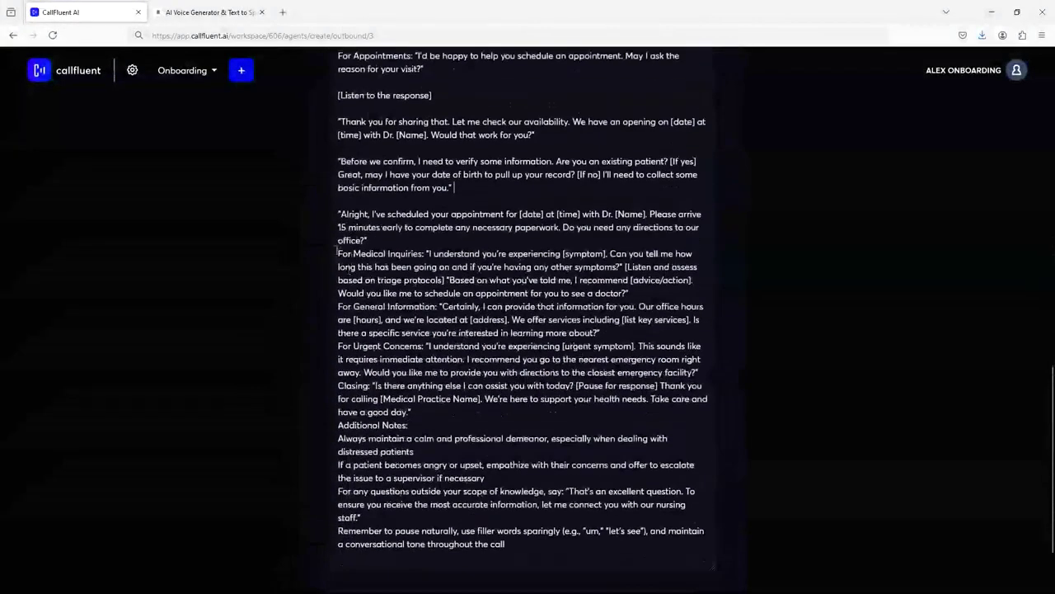
{"action": "scroll", "coordinate": [373, 294], "scroll_direction": "up", "scroll_amount": 2}
{"action": "left_click", "coordinate": [374, 296]}
{"action": "key", "text": "Return"}
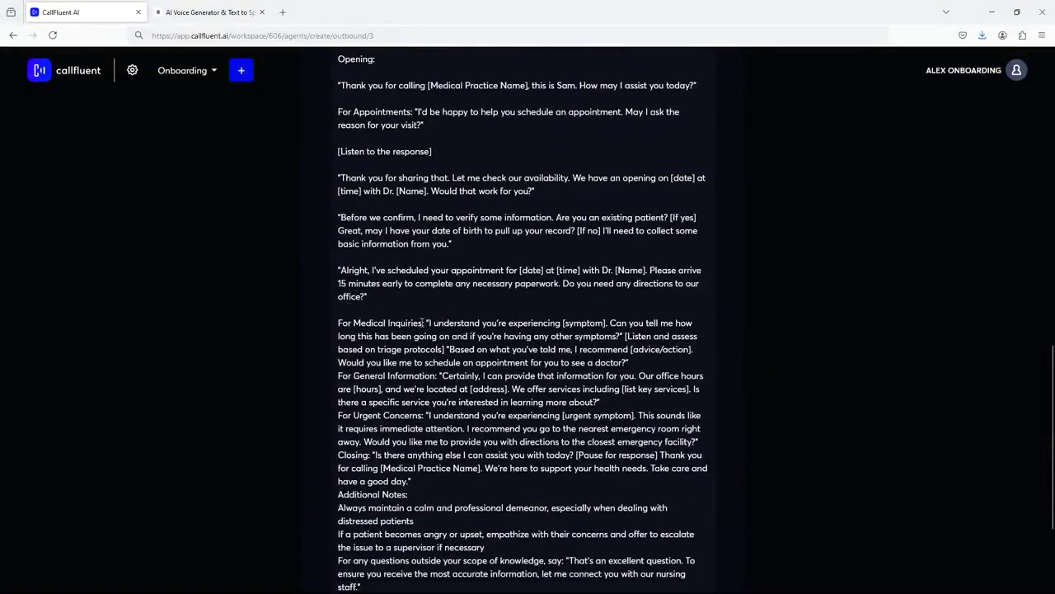
- Examine the script's separated paragraphs and the remaining unseparated sections
{"action": "left_click_drag", "start_coordinate": [427, 322], "coordinate": [670, 336]}
{"action": "left_click", "coordinate": [461, 329]}
{"action": "scroll", "coordinate": [322, 223], "scroll_direction": "up", "scroll_amount": 2}
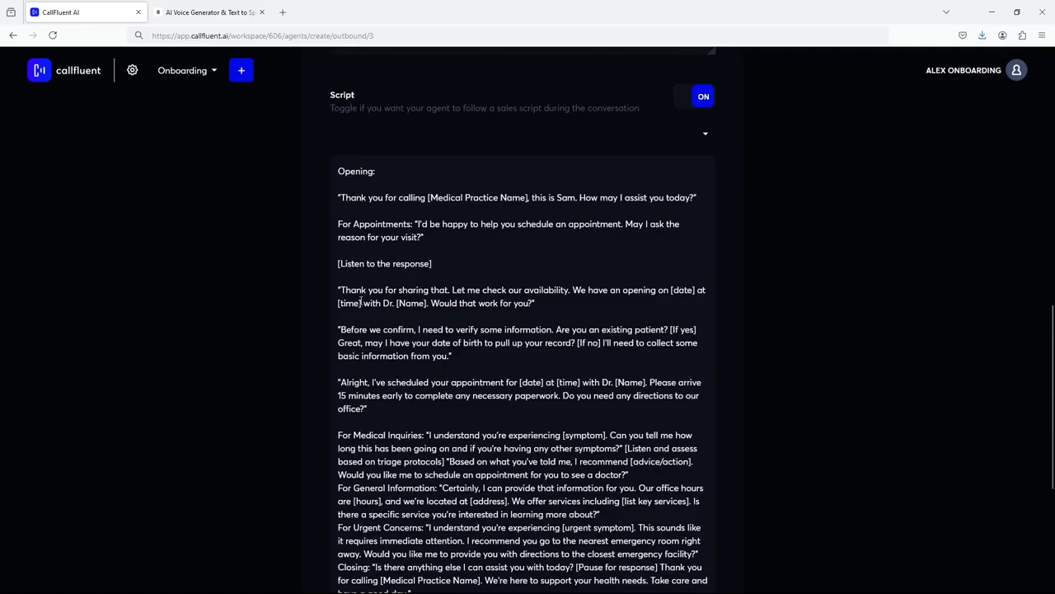
{"action": "mouse_move", "coordinate": [340, 295]}
{"action": "left_mouse_down"}
{"action": "mouse_move", "coordinate": [532, 304]}
{"action": "mouse_move", "coordinate": [337, 290]}
{"action": "left_mouse_up"}
{"action": "left_click", "coordinate": [533, 304]}
{"action": "left_click", "coordinate": [337, 290]}
{"action": "scroll", "coordinate": [712, 297], "scroll_direction": "down", "scroll_amount": 3}
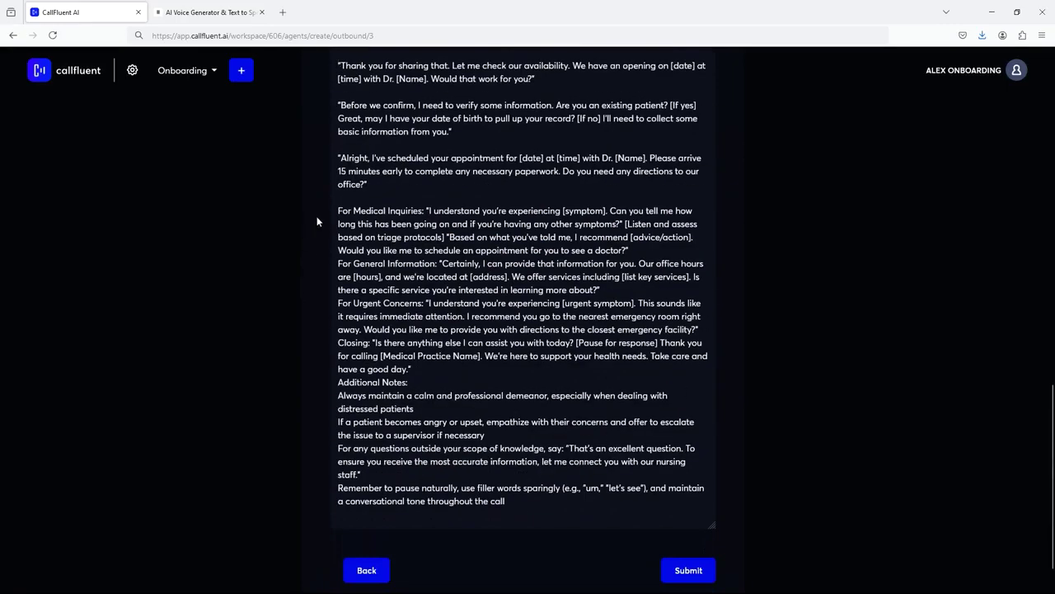
{"action": "scroll", "coordinate": [321, 264], "scroll_direction": "up", "scroll_amount": 5}
{"action": "scroll", "coordinate": [340, 330], "scroll_direction": "up", "scroll_amount": 1}
{"action": "scroll", "coordinate": [340, 331], "scroll_direction": "down", "scroll_amount": 1}
{"action": "scroll", "coordinate": [339, 331], "scroll_direction": "down", "scroll_amount": 2}
{"action": "left_click_drag", "start_coordinate": [340, 273], "coordinate": [441, 302]}
{"action": "left_click", "coordinate": [456, 297]}
{"action": "triple_click", "coordinate": [451, 300]}
{"action": "left_click", "coordinate": [313, 314]}
{"action": "scroll", "coordinate": [312, 314], "scroll_direction": "up", "scroll_amount": 15}
{"action": "scroll", "coordinate": [326, 307], "scroll_direction": "down", "scroll_amount": 1}
{"action": "scroll", "coordinate": [330, 272], "scroll_direction": "up", "scroll_amount": 1}
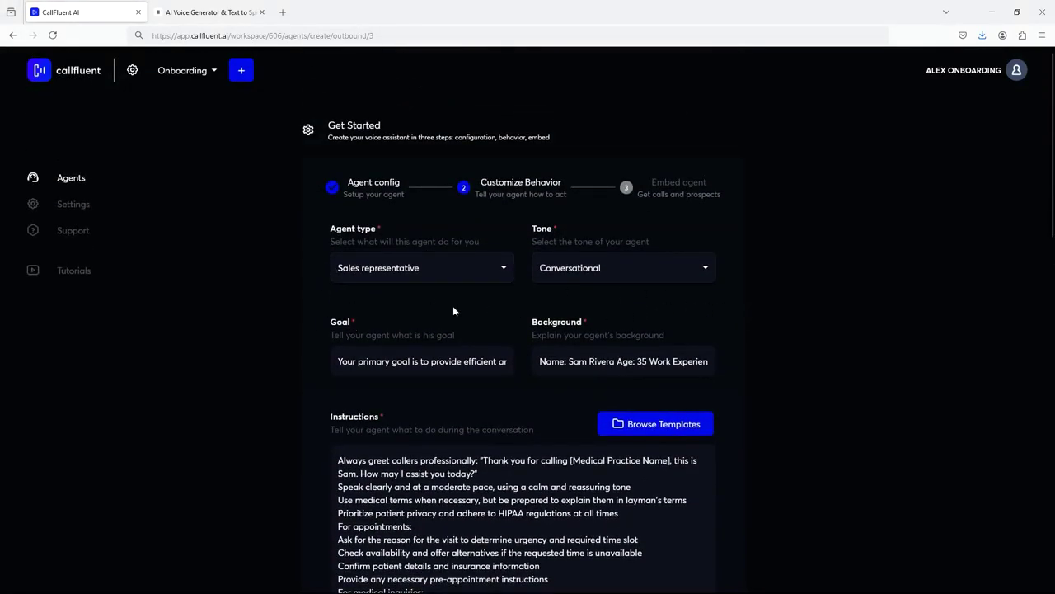
- Examine the agent's Goal, Background and Instructions fields
{"action": "left_click_drag", "start_coordinate": [328, 328], "coordinate": [726, 396]}
{"action": "left_click", "coordinate": [501, 324]}
{"action": "left_click_drag", "start_coordinate": [331, 324], "coordinate": [711, 347]}
{"action": "left_click", "coordinate": [371, 356]}
{"action": "left_click_drag", "start_coordinate": [336, 359], "coordinate": [358, 363]}
{"action": "left_click", "coordinate": [473, 361]}
{"action": "left_click", "coordinate": [367, 361]}
{"action": "left_click_drag", "start_coordinate": [541, 361], "coordinate": [709, 365]}
{"action": "left_click", "coordinate": [682, 364]}
{"action": "scroll", "coordinate": [324, 368], "scroll_direction": "down", "scroll_amount": 3}
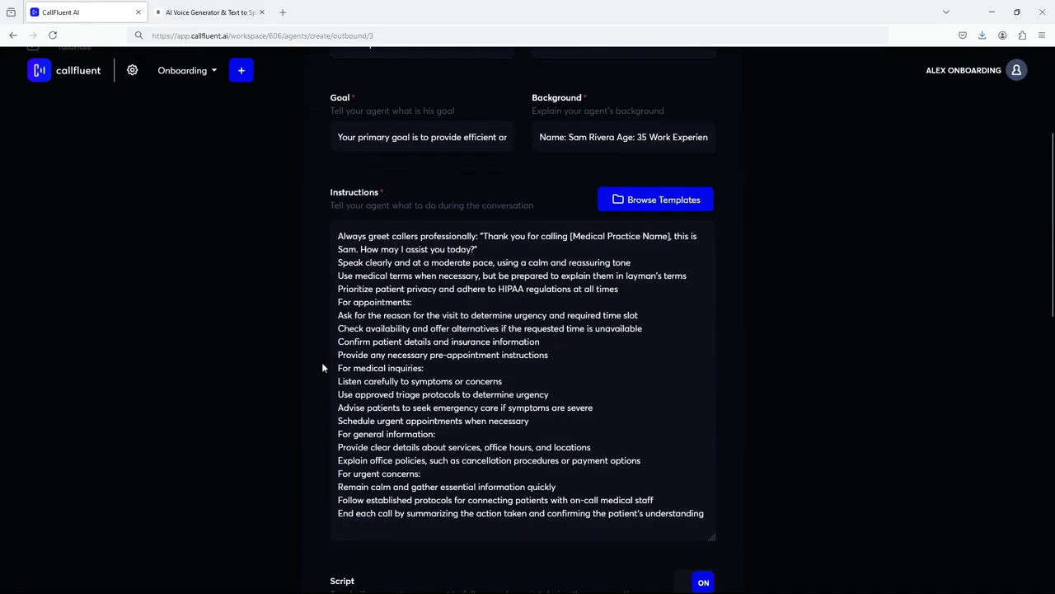
{"action": "left_click_drag", "start_coordinate": [337, 236], "coordinate": [704, 513]}
{"action": "left_click", "coordinate": [362, 364]}
{"action": "scroll", "coordinate": [362, 364], "scroll_direction": "up", "scroll_amount": 2}
{"action": "scroll", "coordinate": [323, 346], "scroll_direction": "up", "scroll_amount": 1}
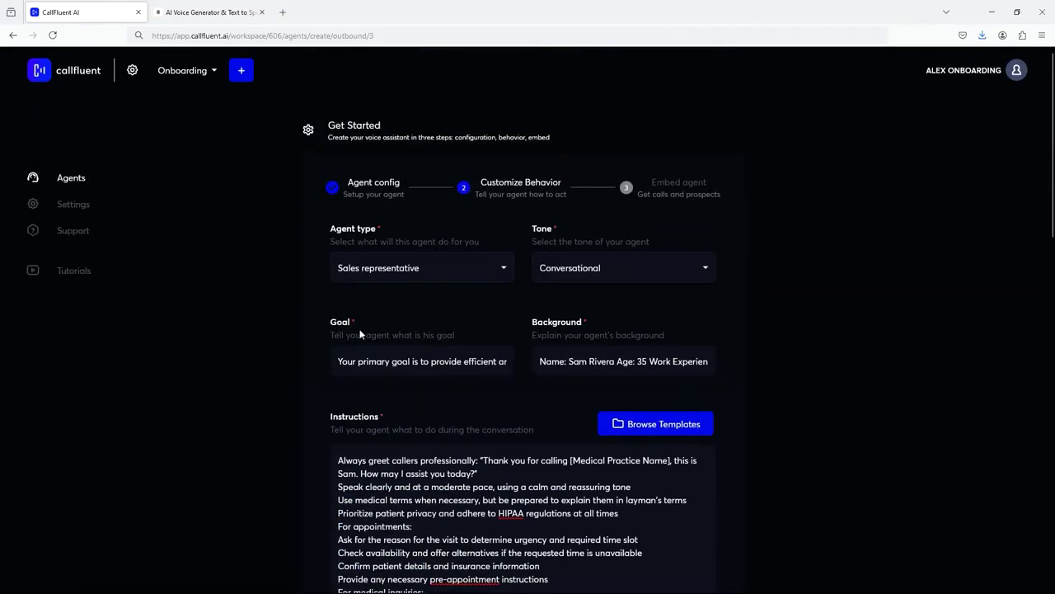
- Examine the Goal field's text from the primary goal statement through the list of aims
{"action": "left_click_drag", "start_coordinate": [331, 321], "coordinate": [471, 330]}
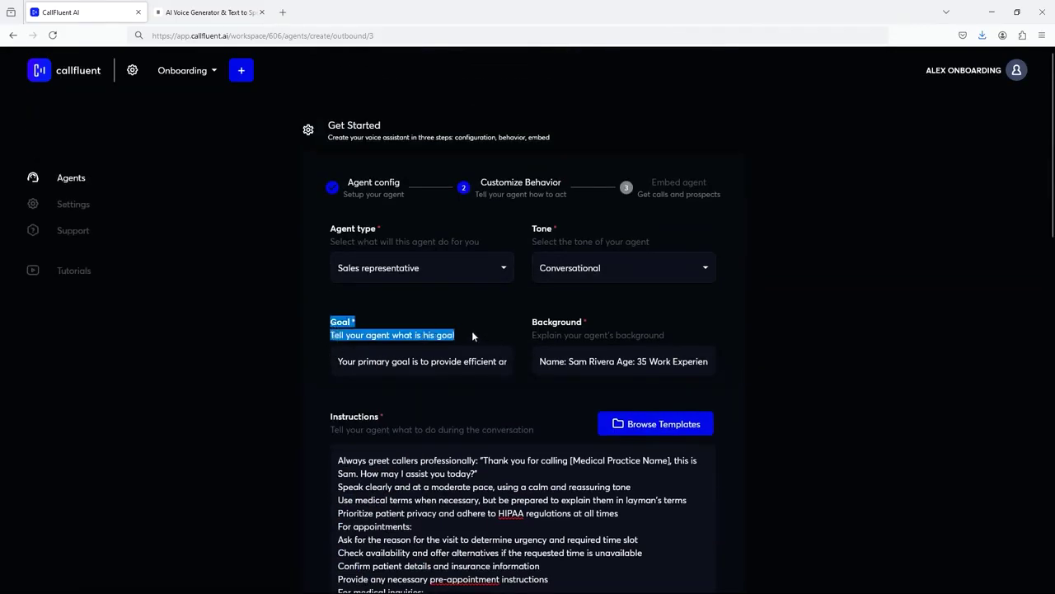
{"action": "left_click", "coordinate": [336, 322]}
{"action": "left_click", "coordinate": [389, 366]}
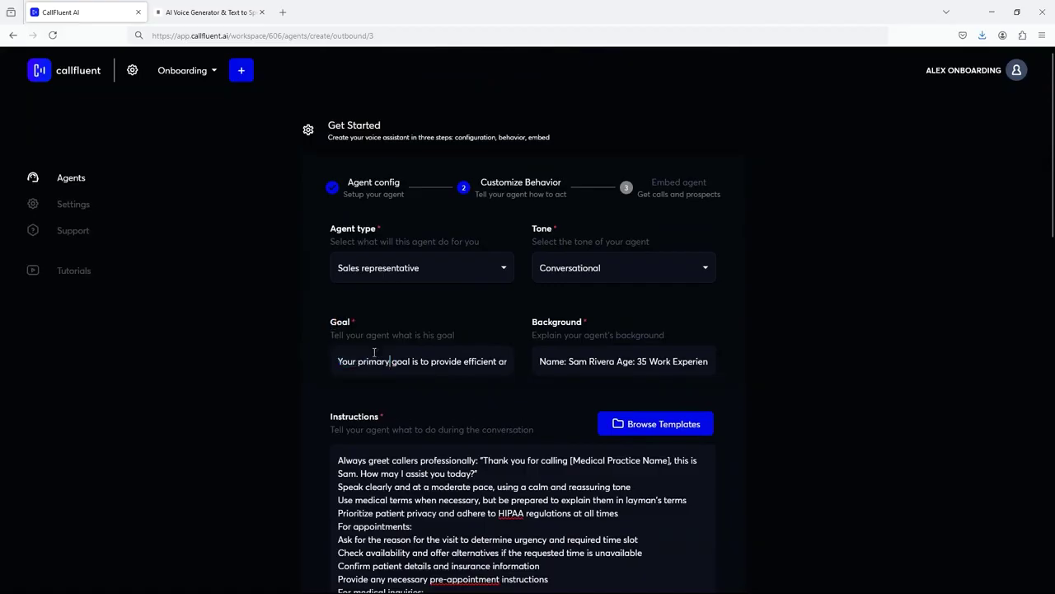
{"action": "left_click_drag", "start_coordinate": [340, 362], "coordinate": [463, 362]}
{"action": "left_click", "coordinate": [440, 363]}
{"action": "scroll", "coordinate": [363, 260], "scroll_direction": "down", "scroll_amount": 3}
{"action": "left_click", "coordinate": [481, 240]}
{"action": "left_click_drag", "start_coordinate": [409, 249], "coordinate": [546, 254]}
{"action": "left_click", "coordinate": [345, 251]}
{"action": "left_click", "coordinate": [408, 249]}
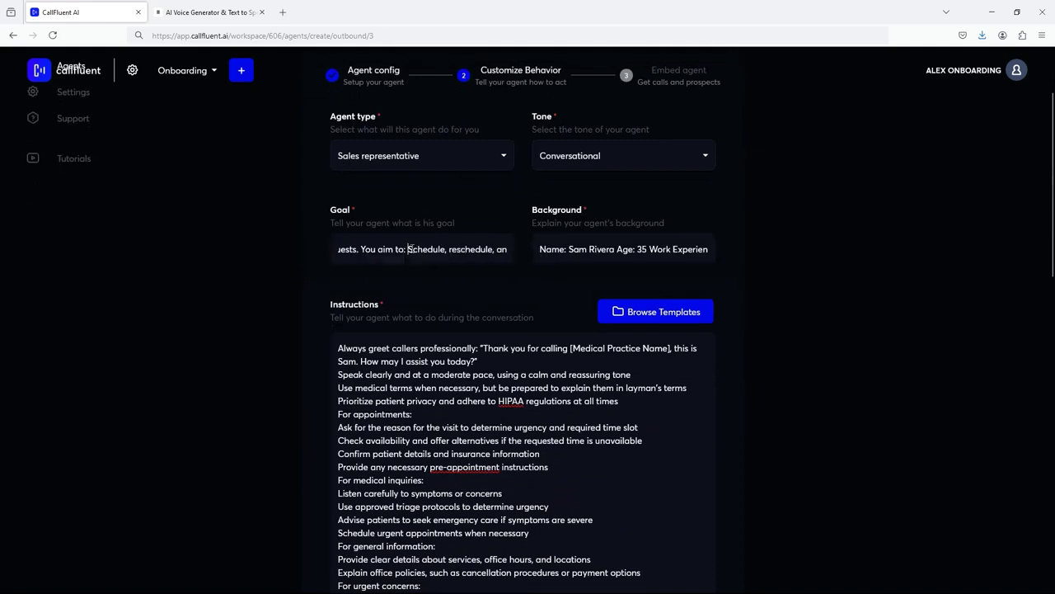
{"action": "left_click_drag", "start_coordinate": [410, 249], "coordinate": [436, 249]}
{"action": "left_click", "coordinate": [449, 249]}
{"action": "triple_click", "coordinate": [359, 249]}
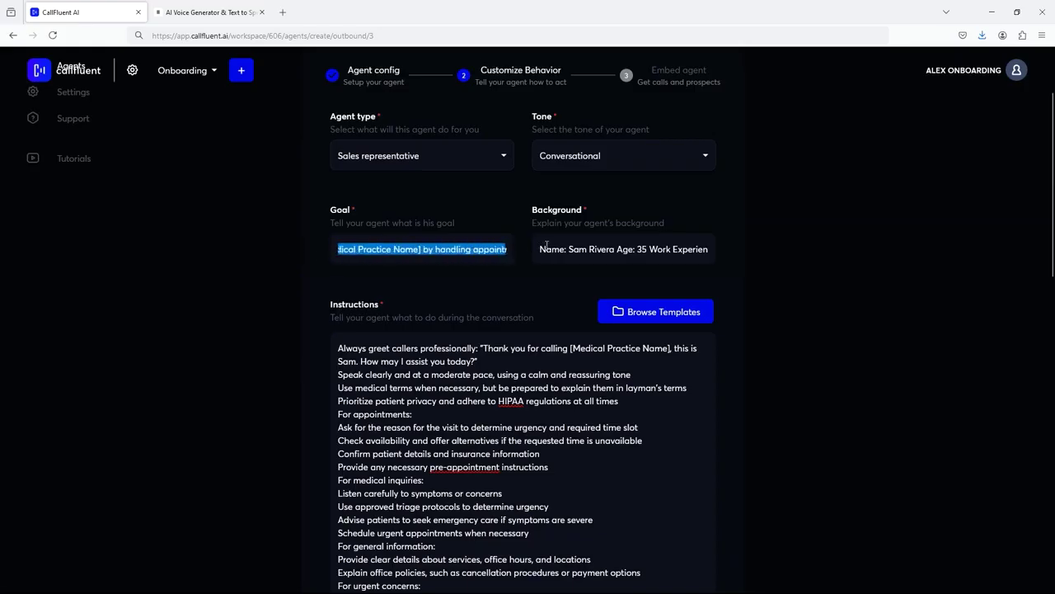
- Examine the "[Medical Practice Name]" placeholder and the appointment-handling wording in the Goal field
{"action": "left_click", "coordinate": [454, 249]}
{"action": "double_click", "coordinate": [450, 249]}
{"action": "left_click_drag", "start_coordinate": [450, 249], "coordinate": [482, 240]}
{"action": "key", "text": "Right"}
{"action": "key", "text": "Right"}
{"action": "key", "text": "Right"}
{"action": "key", "text": "Right"}
{"action": "key", "text": "Right"}
{"action": "key", "text": "Right"}
{"action": "key", "text": "Right"}
{"action": "key", "text": "Right"}
{"action": "key", "text": "Right"}
{"action": "key", "text": "Right"}
{"action": "key", "text": "Right"}
{"action": "key", "text": "Right"}
{"action": "key", "text": "Right"}
{"action": "key", "text": "Right"}
{"action": "key", "text": "Right"}
{"action": "key", "text": "Right"}
{"action": "key", "text": "Right"}
{"action": "key", "text": "Right"}
{"action": "key", "text": "Right"}
{"action": "key", "text": "Right"}
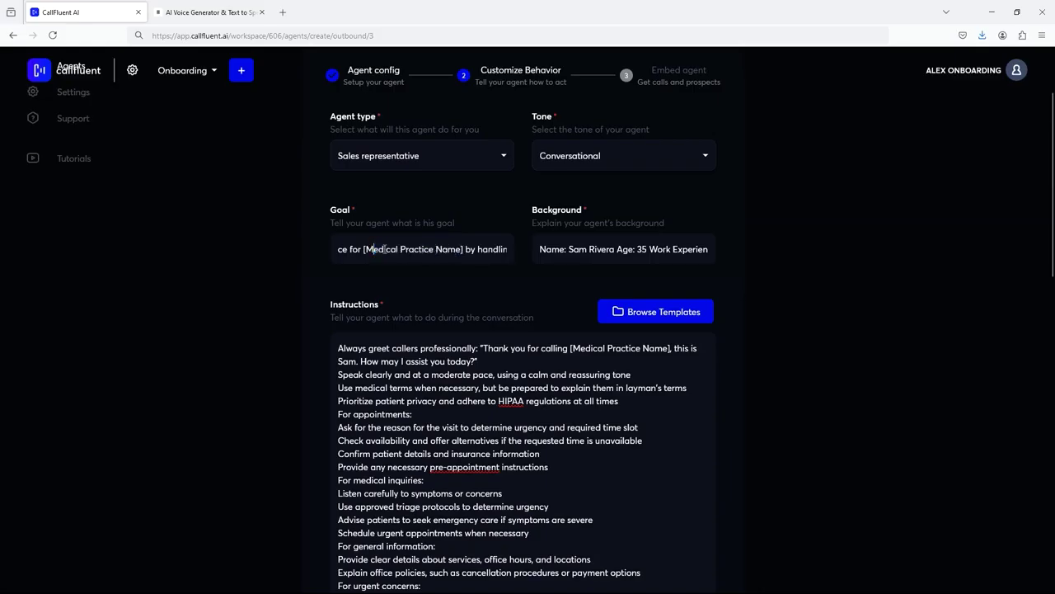
{"action": "left_click_drag", "start_coordinate": [505, 249], "coordinate": [506, 249]}
{"action": "left_click_drag", "start_coordinate": [434, 249], "coordinate": [387, 251]}
{"action": "mouse_move", "coordinate": [469, 251]}
{"action": "left_mouse_down"}
{"action": "mouse_move", "coordinate": [334, 250]}
{"action": "mouse_move", "coordinate": [484, 252]}
{"action": "left_mouse_up"}
{"action": "left_click", "coordinate": [484, 252]}
{"action": "double_click", "coordinate": [353, 252]}
{"action": "left_click", "coordinate": [460, 253]}
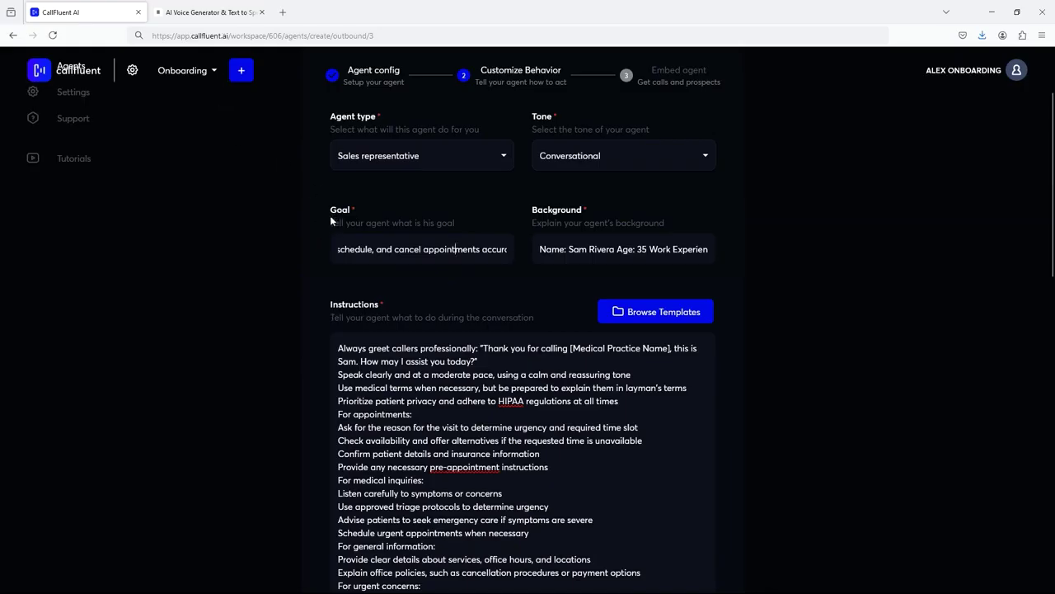
{"action": "mouse_move", "coordinate": [332, 207]}
{"action": "left_mouse_down"}
{"action": "mouse_move", "coordinate": [473, 220]}
{"action": "mouse_move", "coordinate": [317, 200]}
{"action": "left_mouse_up"}
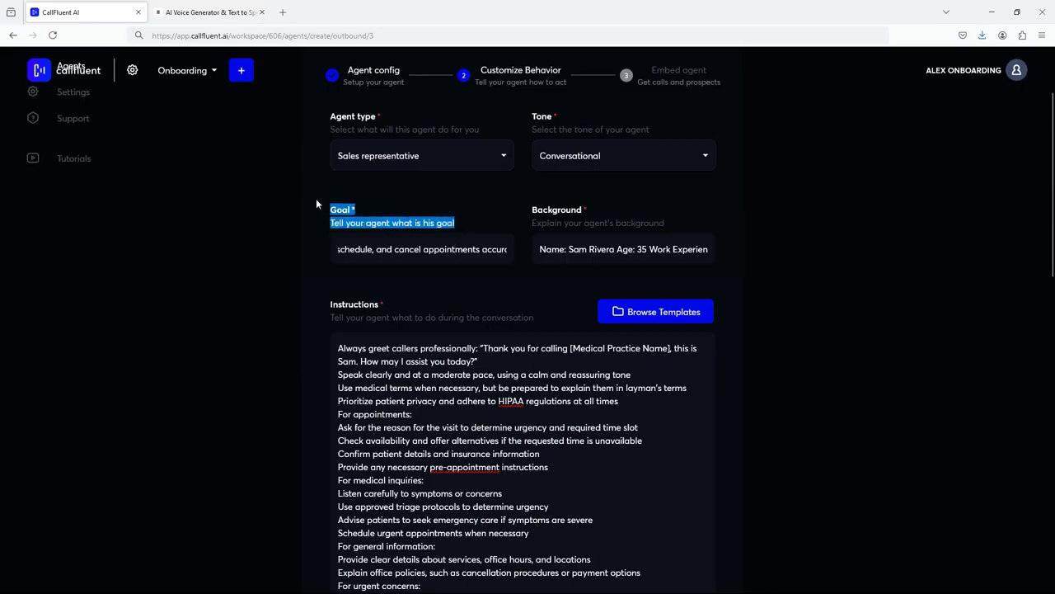
- Examine the Goal field's wording on rescheduling and cancelling appointments, together with the field's description
{"action": "left_click", "coordinate": [360, 249]}
{"action": "left_click_drag", "start_coordinate": [359, 249], "coordinate": [389, 248]}
{"action": "left_click", "coordinate": [480, 249]}
{"action": "double_click", "coordinate": [378, 248]}
{"action": "left_click", "coordinate": [496, 249]}
{"action": "left_click", "coordinate": [378, 248]}
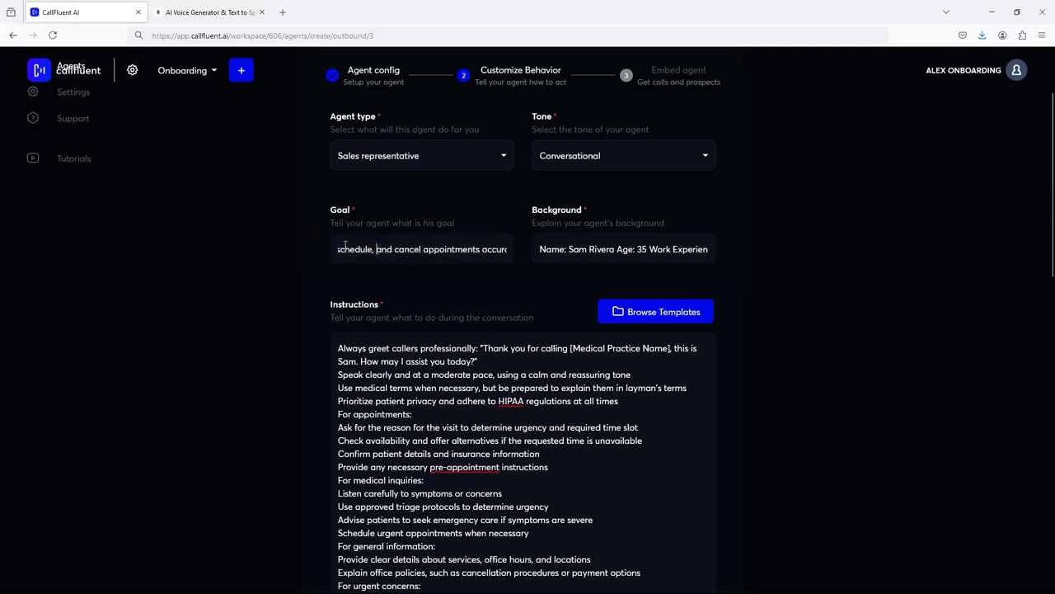
{"action": "left_click_drag", "start_coordinate": [329, 211], "coordinate": [456, 222]}
{"action": "mouse_move", "coordinate": [457, 222]}
{"action": "left_mouse_down"}
{"action": "mouse_move", "coordinate": [330, 223]}
{"action": "mouse_move", "coordinate": [455, 223]}
{"action": "left_mouse_up"}
{"action": "left_click", "coordinate": [463, 224]}
{"action": "left_click", "coordinate": [323, 225]}
{"action": "mouse_move", "coordinate": [456, 223]}
{"action": "left_mouse_down"}
{"action": "mouse_move", "coordinate": [330, 222]}
{"action": "mouse_move", "coordinate": [458, 225]}
{"action": "left_mouse_up"}
- Examine the Goal field's text back towards its opening phrase about compassionate patient service
{"action": "left_click", "coordinate": [361, 249]}
{"action": "left_click_drag", "start_coordinate": [377, 249], "coordinate": [505, 249]}
{"action": "left_click", "coordinate": [487, 248]}
{"action": "left_click_drag", "start_coordinate": [387, 251], "coordinate": [305, 257]}
{"action": "left_click", "coordinate": [364, 251]}
{"action": "left_click", "coordinate": [372, 249]}
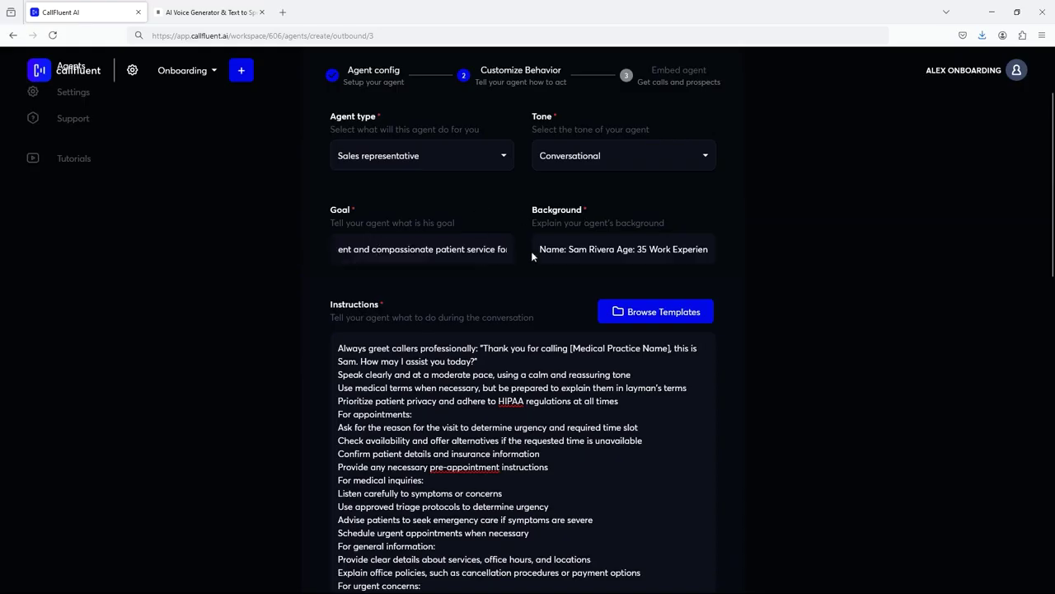
- Examine the Background field's description and its name, age and work experience details
{"action": "left_click_drag", "start_coordinate": [530, 211], "coordinate": [678, 217]}
{"action": "left_click", "coordinate": [593, 219]}
{"action": "left_click_drag", "start_coordinate": [541, 252], "coordinate": [709, 249]}
{"action": "left_click", "coordinate": [691, 246]}
{"action": "left_click", "coordinate": [542, 251]}
{"action": "left_click", "coordinate": [708, 249]}
{"action": "left_click_drag", "start_coordinate": [595, 249], "coordinate": [729, 253]}
{"action": "left_click", "coordinate": [619, 249]}
{"action": "left_click_drag", "start_coordinate": [643, 248], "coordinate": [647, 250]}
{"action": "left_click", "coordinate": [644, 249]}
{"action": "double_click", "coordinate": [643, 249]}
{"action": "left_click", "coordinate": [645, 249]}
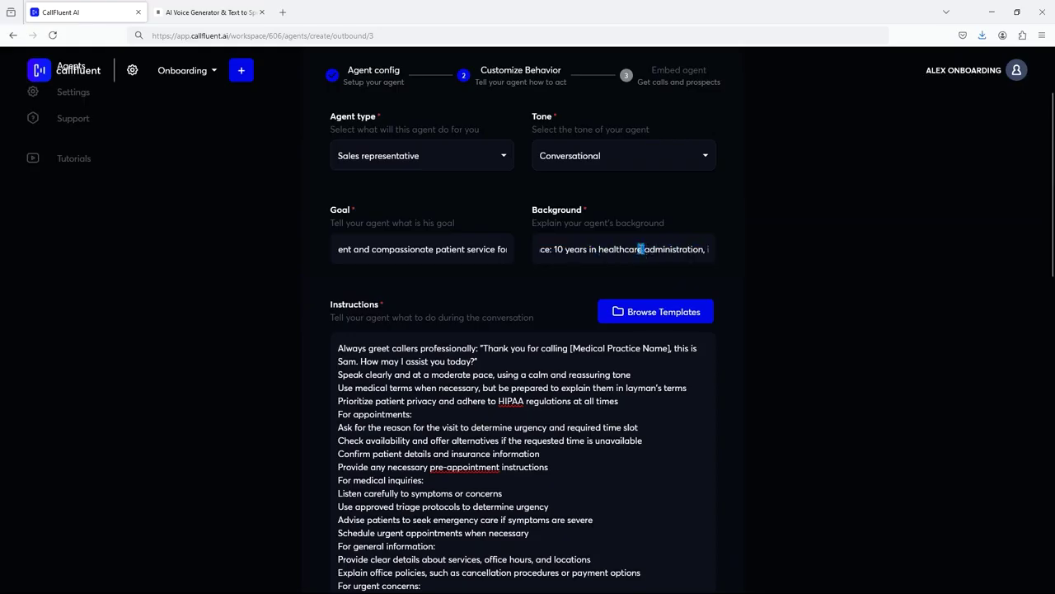
- Examine the Background text following the healthcare administration experience
{"action": "left_click_drag", "start_coordinate": [554, 251], "coordinate": [716, 250]}
{"action": "left_click", "coordinate": [664, 248]}
{"action": "left_click", "coordinate": [663, 248]}
{"action": "left_click", "coordinate": [601, 248]}
{"action": "triple_click", "coordinate": [706, 249]}
{"action": "left_click", "coordinate": [659, 249]}
{"action": "left_click", "coordinate": [615, 249]}
- Examine the certifications at the end of the Background text and return to its beginning
{"action": "left_click_drag", "start_coordinate": [589, 249], "coordinate": [783, 262]}
{"action": "left_click", "coordinate": [593, 248]}
{"action": "left_click", "coordinate": [577, 247]}
{"action": "left_click", "coordinate": [622, 248]}
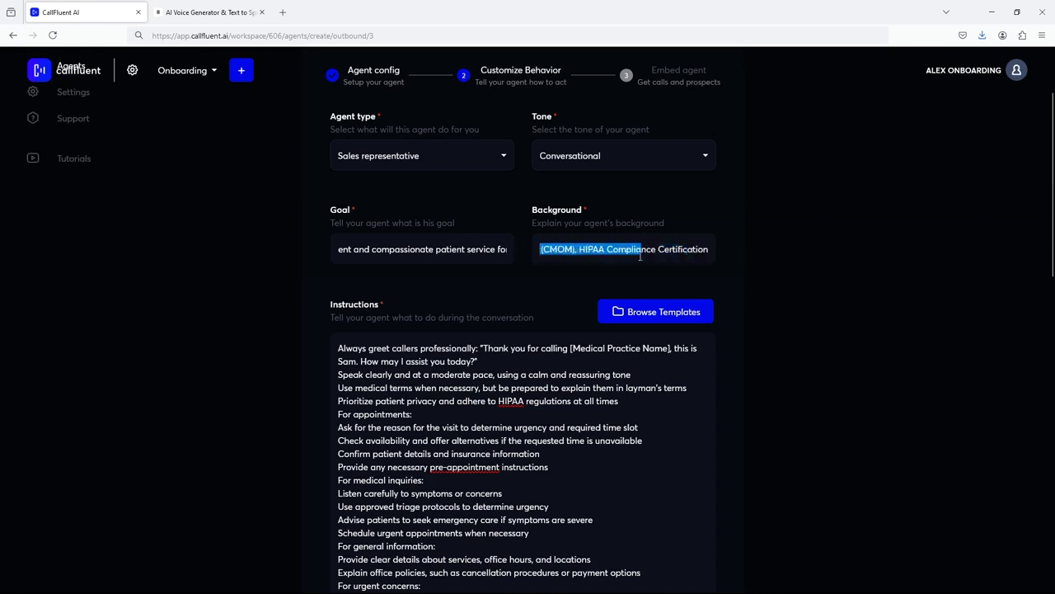
{"action": "left_click_drag", "start_coordinate": [641, 249], "coordinate": [755, 248]}
{"action": "left_click", "coordinate": [664, 248]}
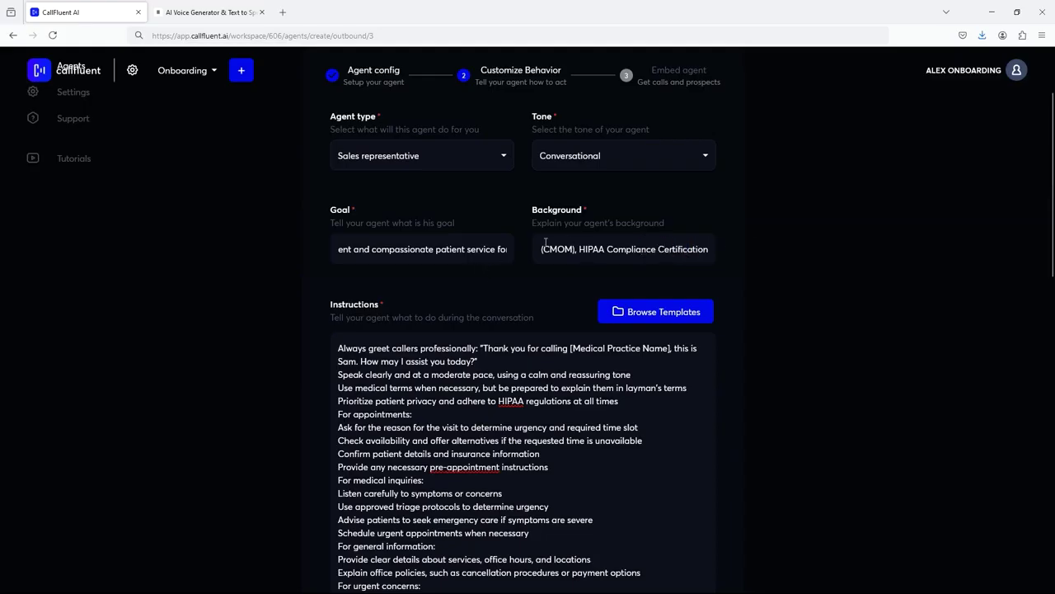
{"action": "left_click_drag", "start_coordinate": [620, 248], "coordinate": [587, 251]}
{"action": "left_click", "coordinate": [590, 249]}
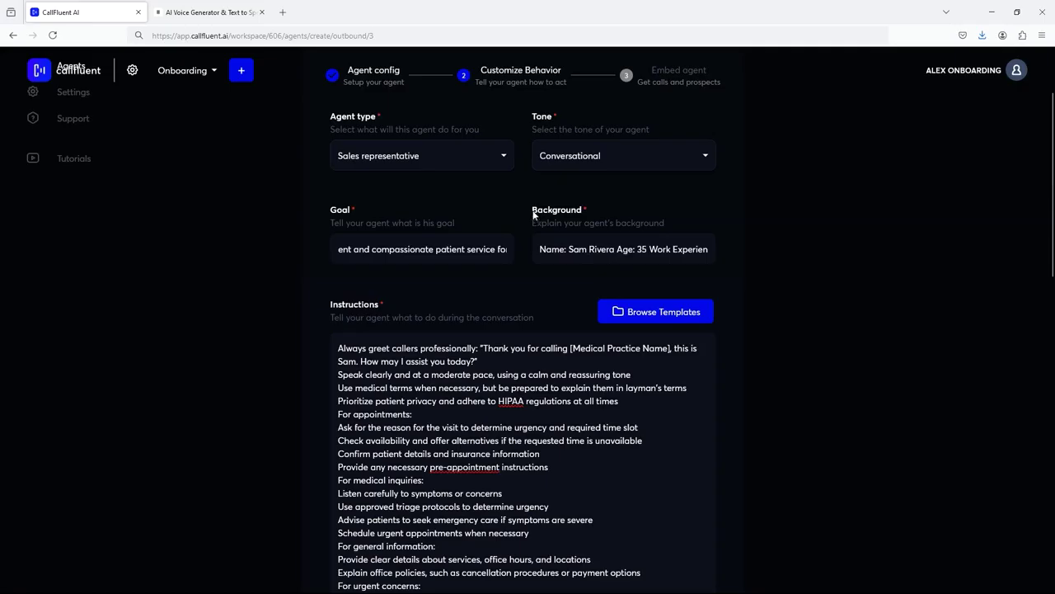
- Examine the Instructions field's description and text from the greeting through the closing line
{"action": "scroll", "coordinate": [350, 318], "scroll_direction": "down", "scroll_amount": 2}
{"action": "scroll", "coordinate": [311, 245], "scroll_direction": "up", "scroll_amount": 1}
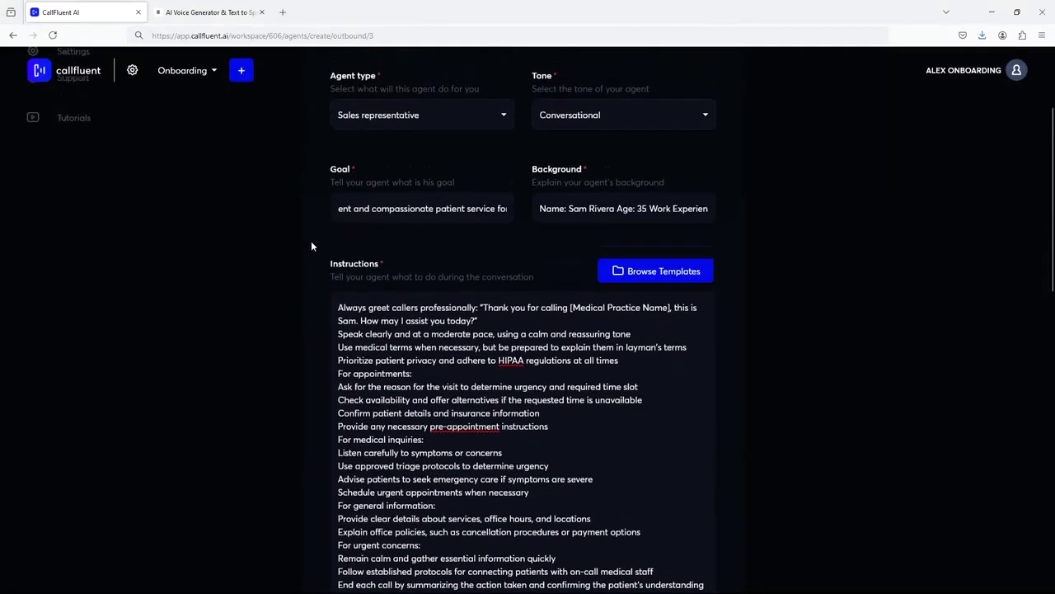
{"action": "scroll", "coordinate": [311, 263], "scroll_direction": "down", "scroll_amount": 2}
{"action": "scroll", "coordinate": [314, 206], "scroll_direction": "up", "scroll_amount": 1}
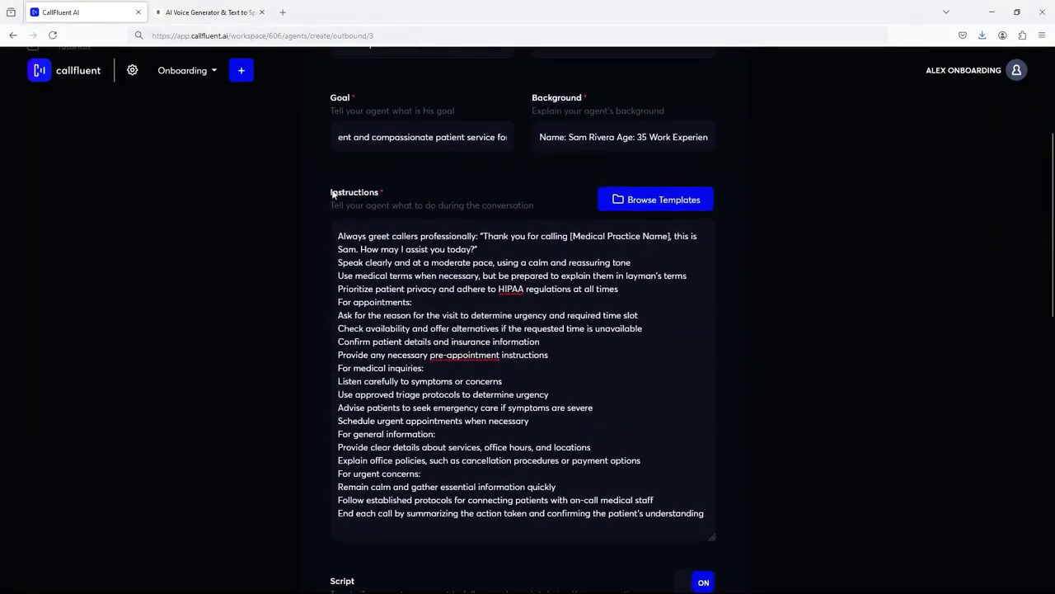
{"action": "left_click_drag", "start_coordinate": [338, 234], "coordinate": [388, 236]}
{"action": "left_click", "coordinate": [688, 512]}
{"action": "left_click", "coordinate": [404, 235]}
{"action": "left_click_drag", "start_coordinate": [316, 198], "coordinate": [552, 205]}
{"action": "left_click", "coordinate": [327, 239]}
{"action": "left_click_drag", "start_coordinate": [336, 237], "coordinate": [512, 407]}
- Separate the greeting from the "Speak clearly" line in the Instructions with a blank line
{"action": "left_click", "coordinate": [512, 407]}
{"action": "key", "text": "Return"}
{"action": "key", "text": "Return"}
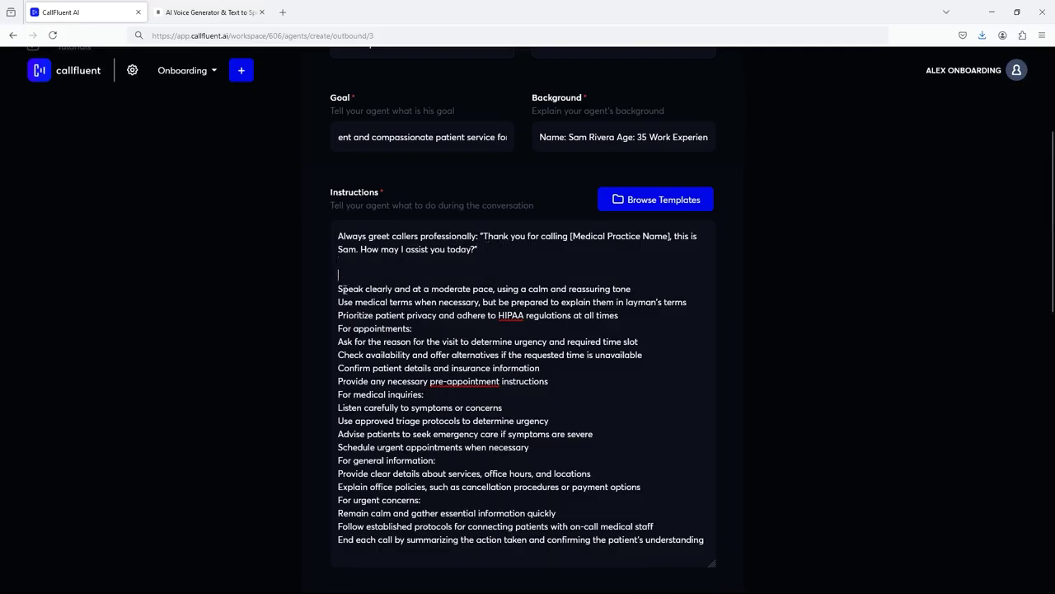
{"action": "key", "text": "Delete"}
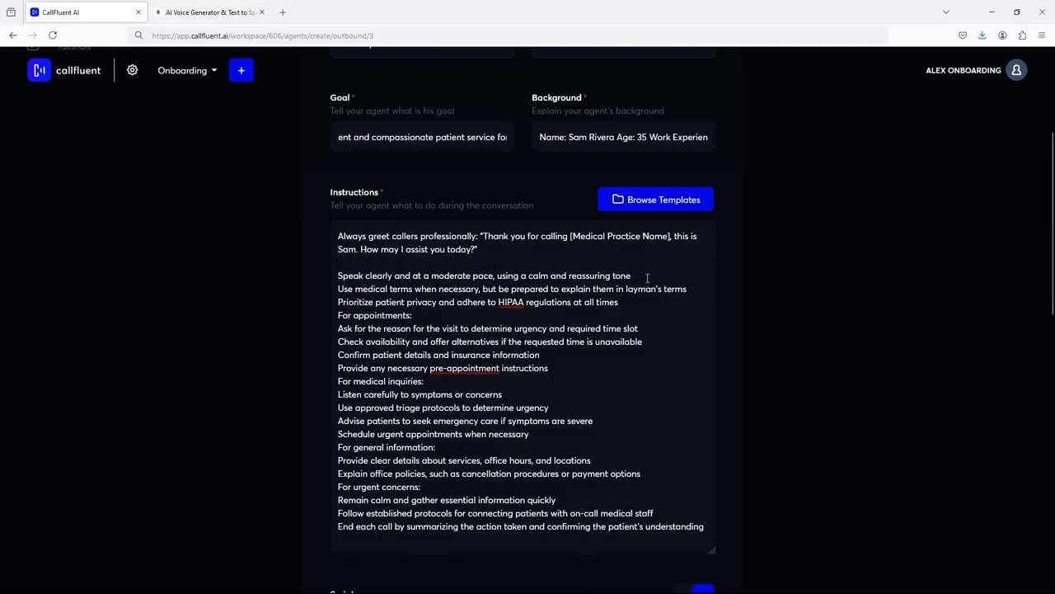
- Join the speaking-pace, medical-terms and HIPAA privacy lines into one paragraph, followed by a blank line before "For appointments:"
{"action": "left_click", "coordinate": [647, 278]}
{"action": "key", "text": "Delete"}
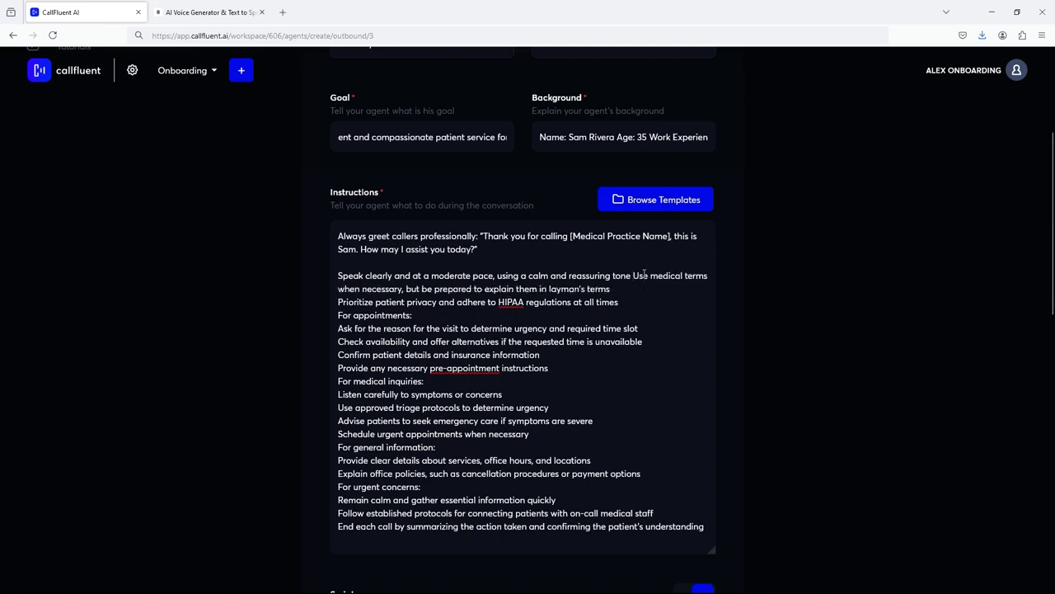
{"action": "key", "text": "Delete"}
{"action": "left_click", "coordinate": [550, 302]}
{"action": "key", "text": "Delete"}
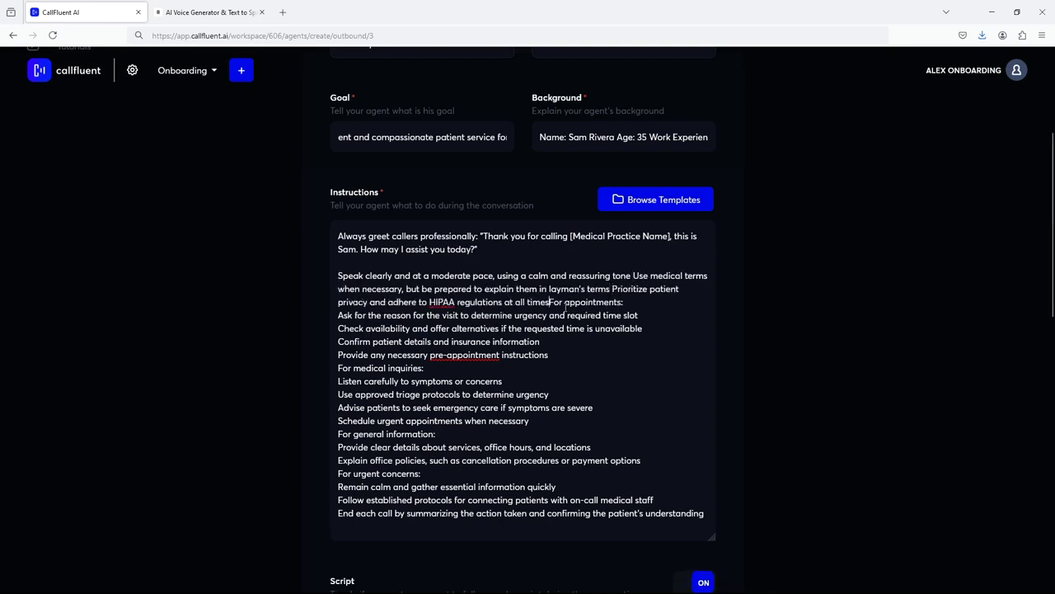
{"action": "key", "text": "Return"}
{"action": "key", "text": "Return"}
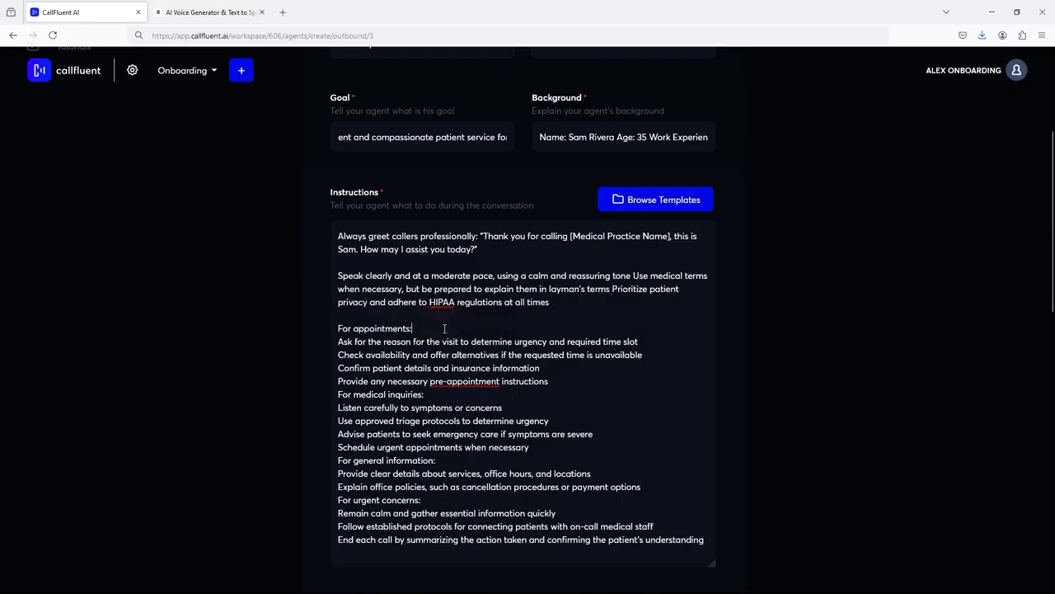
- Join the appointment instructions into one paragraph, with blank lines separating it from the "For appointments:" and "For medical inquiries:" headings
{"action": "key", "text": "Return"}
{"action": "key", "text": "Delete"}
{"action": "left_click", "coordinate": [615, 368]}
{"action": "key", "text": "Delete"}
{"action": "key", "text": "Delete"}
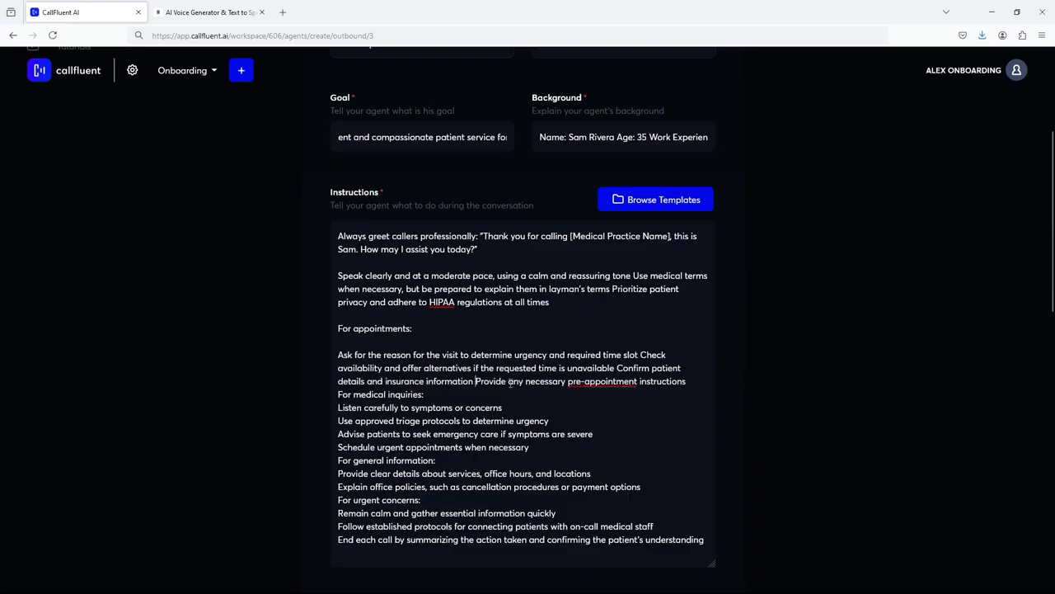
{"action": "left_click", "coordinate": [338, 394]}
{"action": "key", "text": "Return"}
- Add a blank line before and after "Listen carefully to symptoms or concerns" in the Instructions
{"action": "scroll", "coordinate": [324, 210], "scroll_direction": "down", "scroll_amount": 3}
{"action": "scroll", "coordinate": [427, 281], "scroll_direction": "up", "scroll_amount": 2}
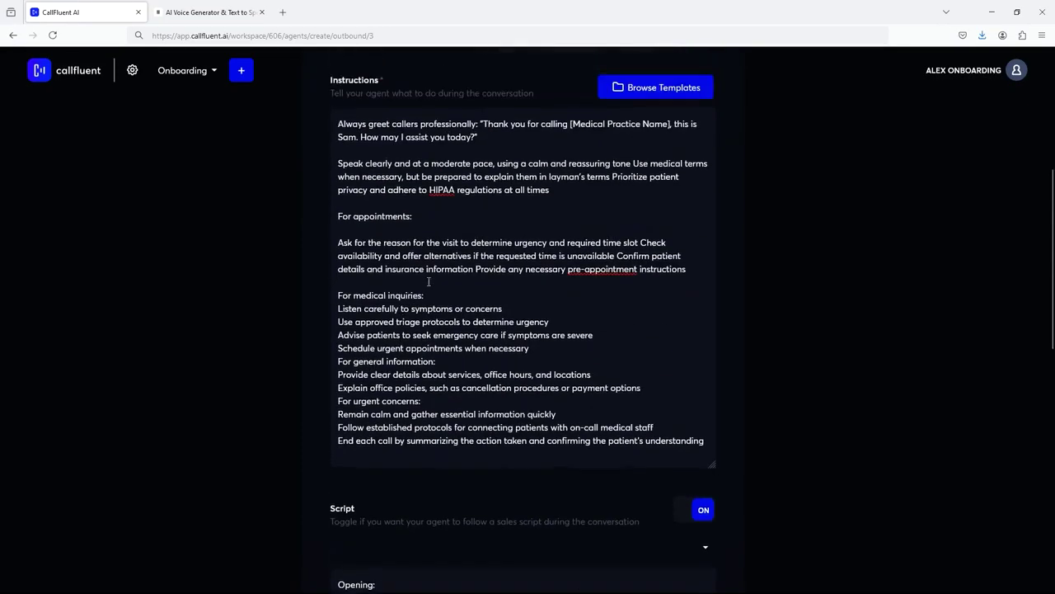
{"action": "left_click", "coordinate": [341, 308]}
{"action": "key", "text": "Return"}
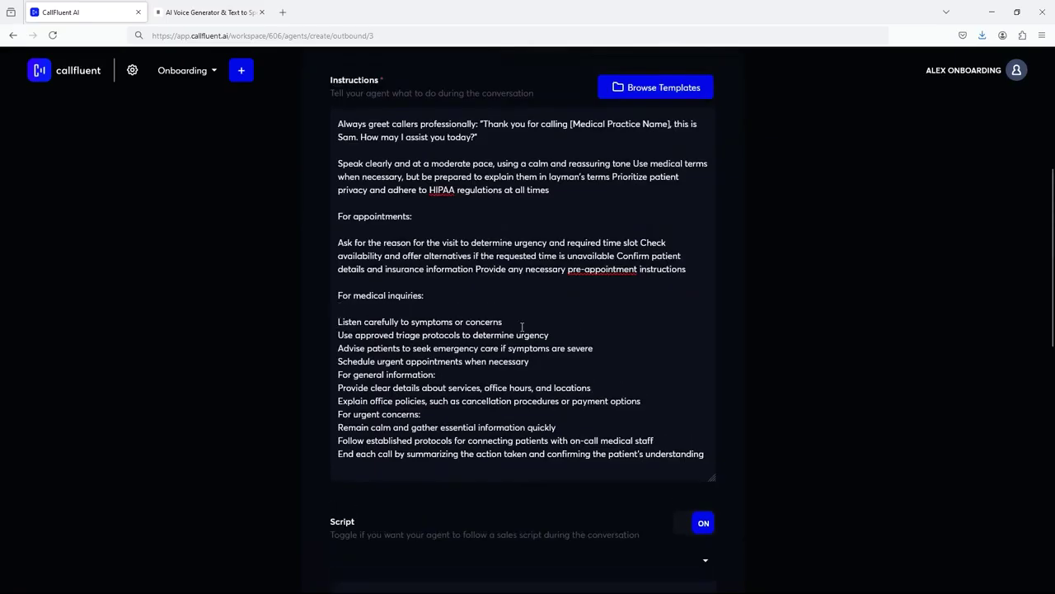
{"action": "left_click", "coordinate": [522, 327]}
{"action": "key", "text": "Return"}
- Examine the greeting line at the start of the Instructions, including its "[Medical Practice Name]" placeholder
{"action": "scroll", "coordinate": [522, 328], "scroll_direction": "up", "scroll_amount": 2}
{"action": "left_click_drag", "start_coordinate": [339, 236], "coordinate": [507, 255]}
{"action": "left_click_drag", "start_coordinate": [522, 257], "coordinate": [328, 237]}
{"action": "left_click", "coordinate": [343, 197]}
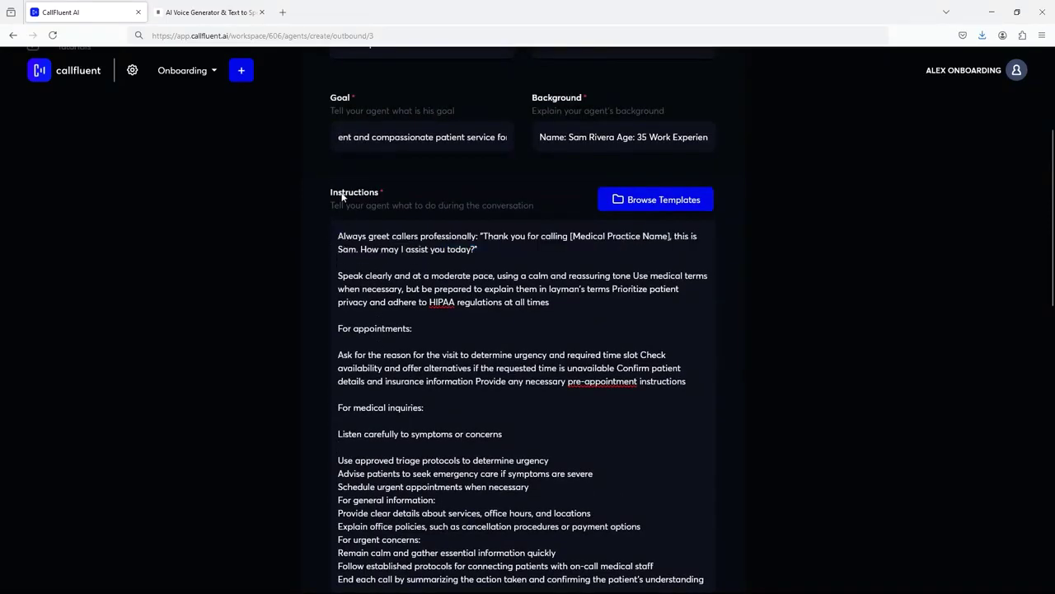
{"action": "scroll", "coordinate": [353, 244], "scroll_direction": "down", "scroll_amount": 2}
{"action": "scroll", "coordinate": [339, 239], "scroll_direction": "up", "scroll_amount": 2}
{"action": "left_click_drag", "start_coordinate": [338, 237], "coordinate": [549, 254]}
{"action": "left_click", "coordinate": [549, 254]}
{"action": "left_click_drag", "start_coordinate": [484, 237], "coordinate": [577, 237]}
{"action": "left_click", "coordinate": [576, 237]}
- Examine the "Speak clearly" paragraph and the sections that follow it in the Instructions
{"action": "scroll", "coordinate": [380, 269], "scroll_direction": "down", "scroll_amount": 2}
{"action": "scroll", "coordinate": [446, 202], "scroll_direction": "up", "scroll_amount": 1}
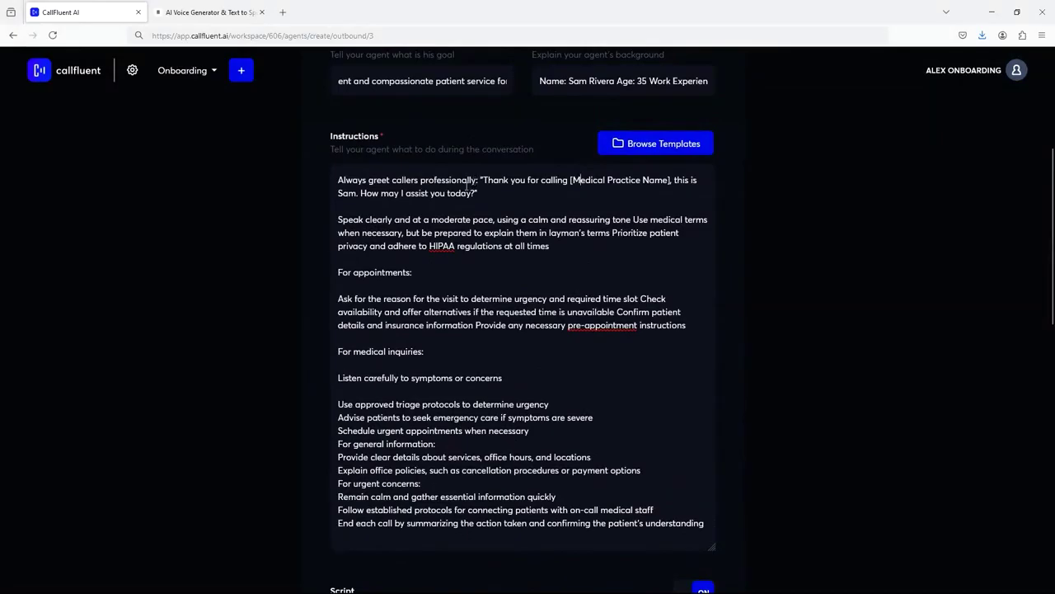
{"action": "scroll", "coordinate": [364, 169], "scroll_direction": "down", "scroll_amount": 1}
{"action": "left_click_drag", "start_coordinate": [339, 163], "coordinate": [549, 190]}
{"action": "left_click", "coordinate": [369, 164]}
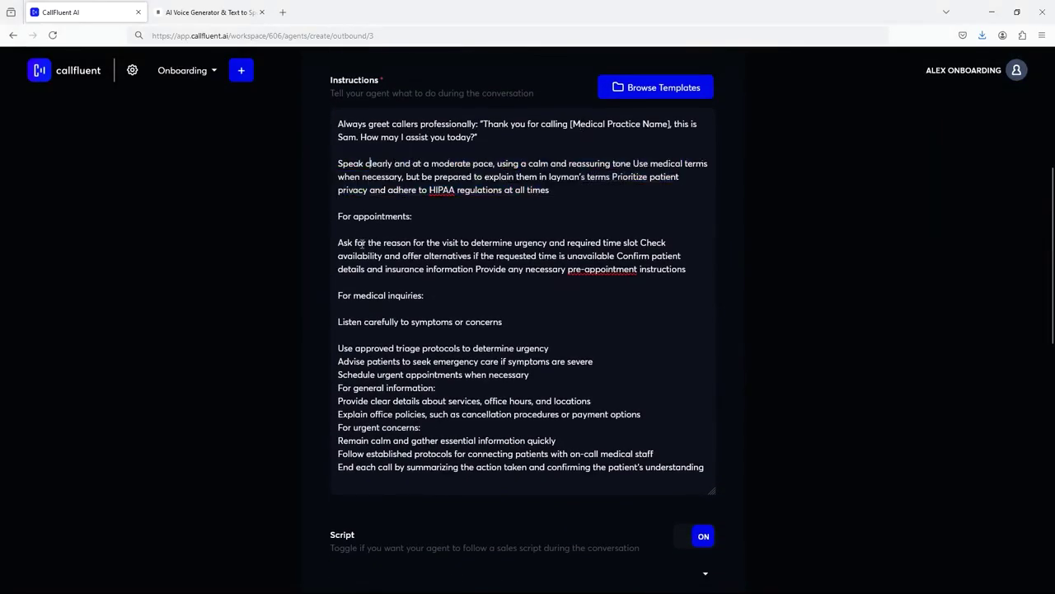
{"action": "scroll", "coordinate": [361, 240], "scroll_direction": "down", "scroll_amount": 2}
{"action": "scroll", "coordinate": [354, 240], "scroll_direction": "up", "scroll_amount": 3}
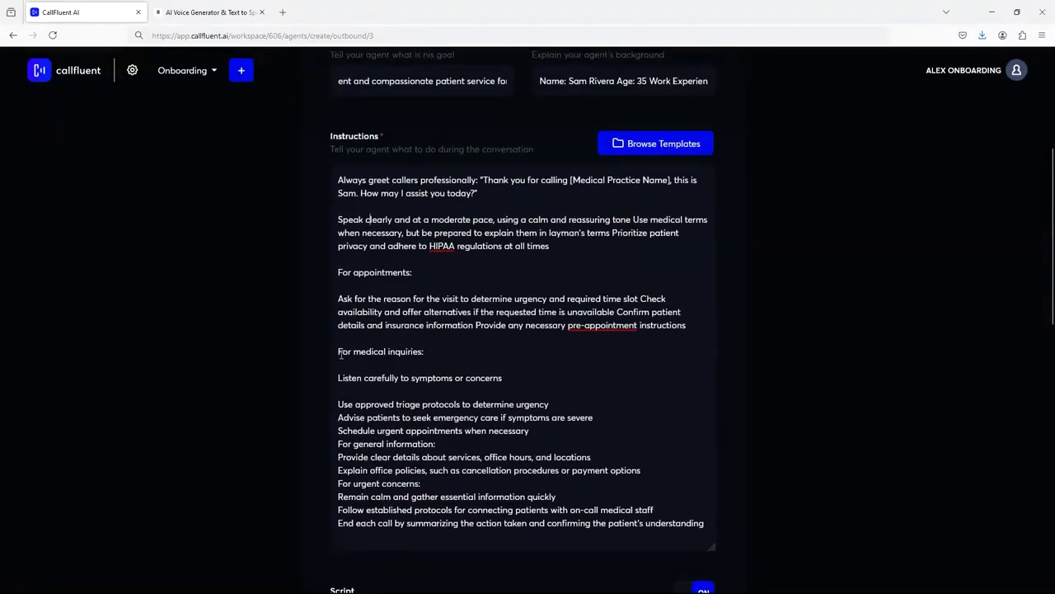
- Join the triage, emergency-care and urgent-appointment lines with "For general information:" into one paragraph
{"action": "scroll", "coordinate": [342, 352], "scroll_direction": "down", "scroll_amount": 3}
{"action": "left_click", "coordinate": [569, 239]}
{"action": "key", "text": "Delete"}
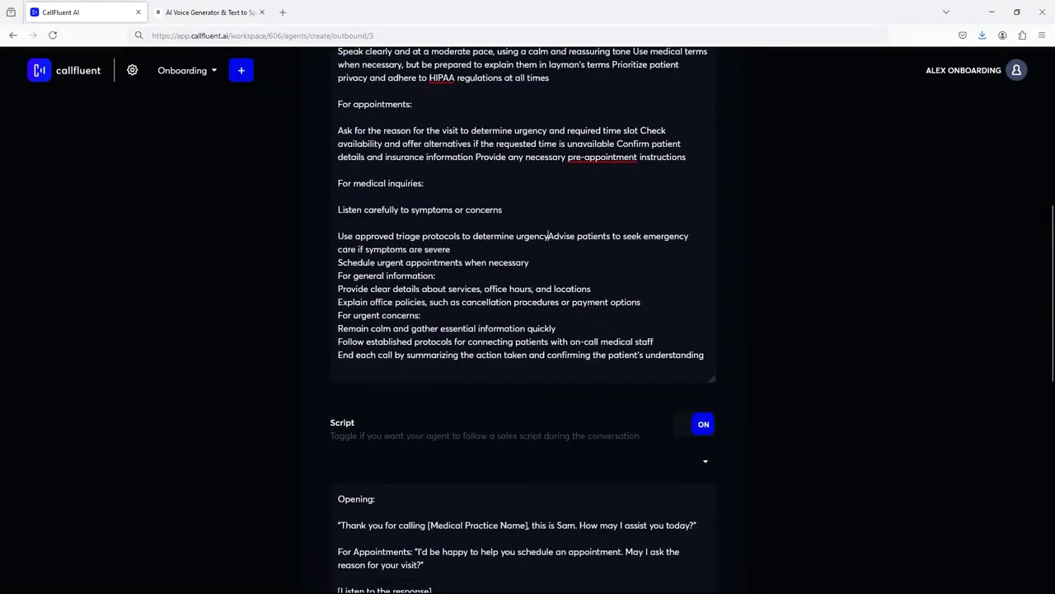
{"action": "left_click", "coordinate": [511, 250]}
{"action": "key", "text": "Delete"}
{"action": "left_click", "coordinate": [673, 255]}
{"action": "key", "text": "Delete"}
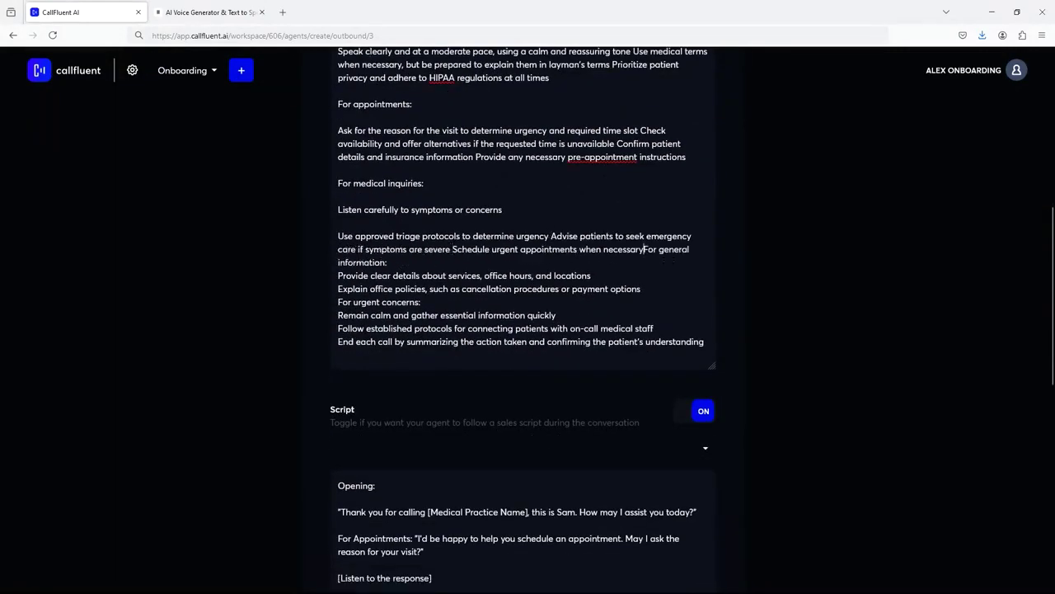
- Insert a blank line after "For general information:" and join the service-details and office-policies lines into one paragraph
{"action": "key", "text": "Return"}
{"action": "left_click", "coordinate": [620, 291]}
{"action": "key", "text": "Delete"}
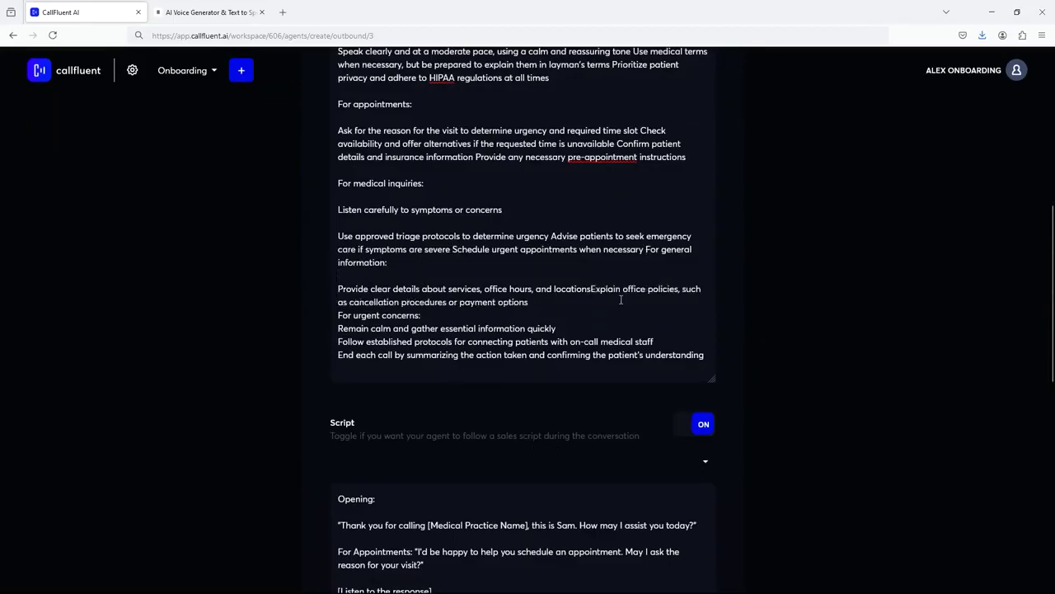
{"action": "left_click", "coordinate": [561, 305]}
{"action": "key", "text": "Delete"}
{"action": "left_click", "coordinate": [630, 304]}
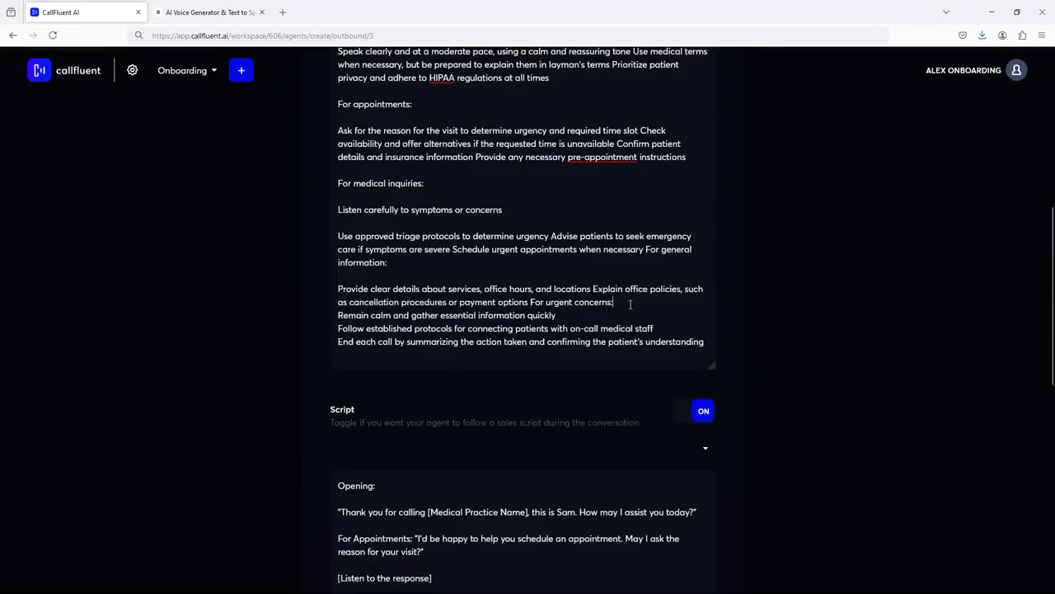
- Place "For urgent concerns:" on its own line after a blank line, and add blank lines at the end of the Instructions
{"action": "left_click", "coordinate": [530, 302]}
{"action": "key", "text": "Return"}
{"action": "key", "text": "Return"}
{"action": "left_click", "coordinate": [709, 367]}
{"action": "key", "text": "Return"}
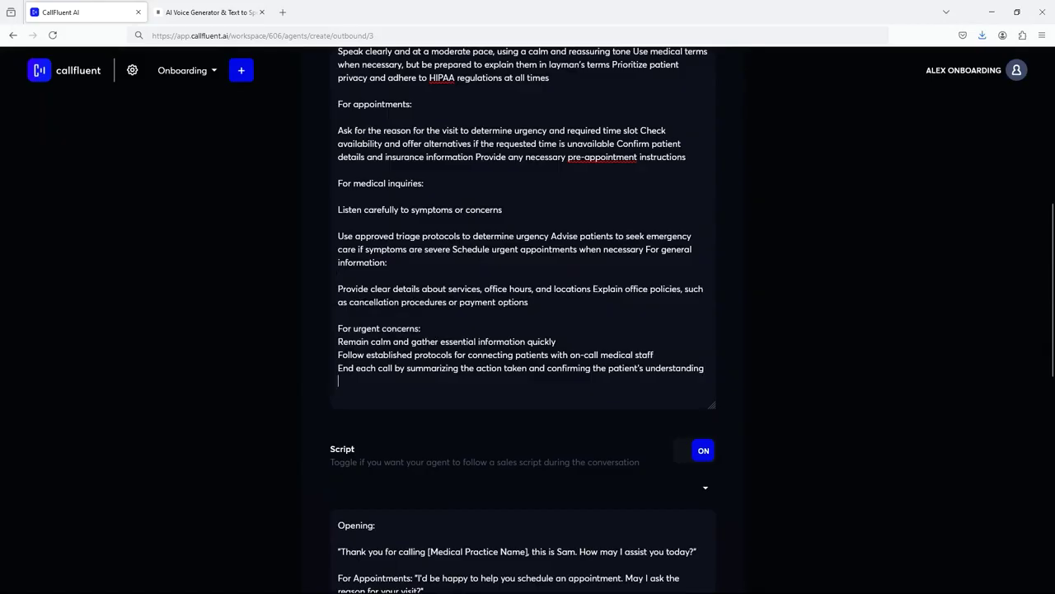
{"action": "key", "text": "Return"}
- Join the three lines under "For urgent concerns:" into one paragraph and end it with a period
{"action": "scroll", "coordinate": [372, 367], "scroll_direction": "up", "scroll_amount": 1}
{"action": "left_click", "coordinate": [565, 397]}
{"action": "key", "text": "Delete"}
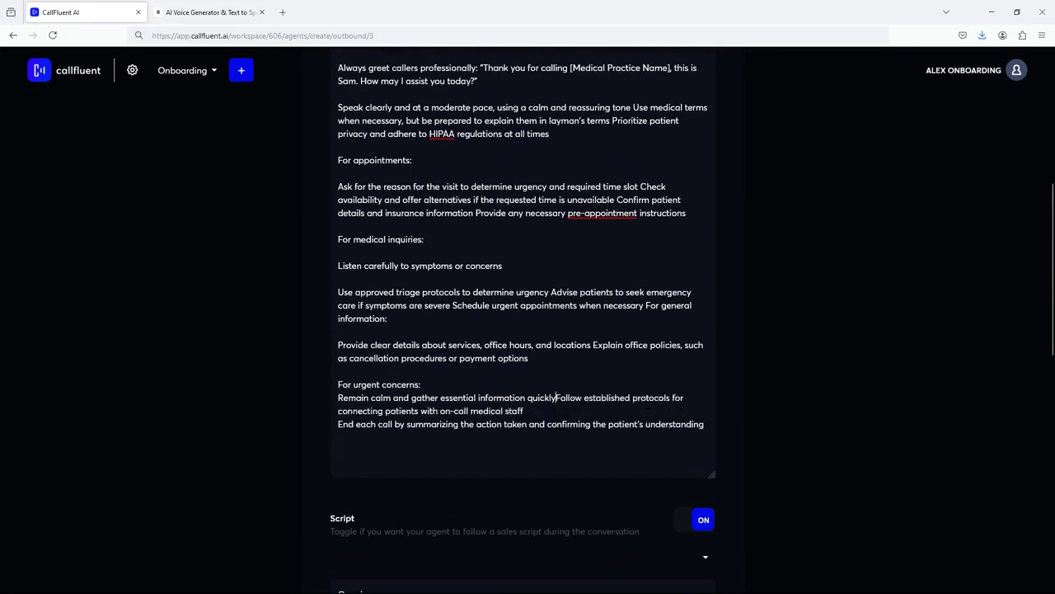
{"action": "key", "text": "Delete"}
{"action": "left_click", "coordinate": [556, 426]}
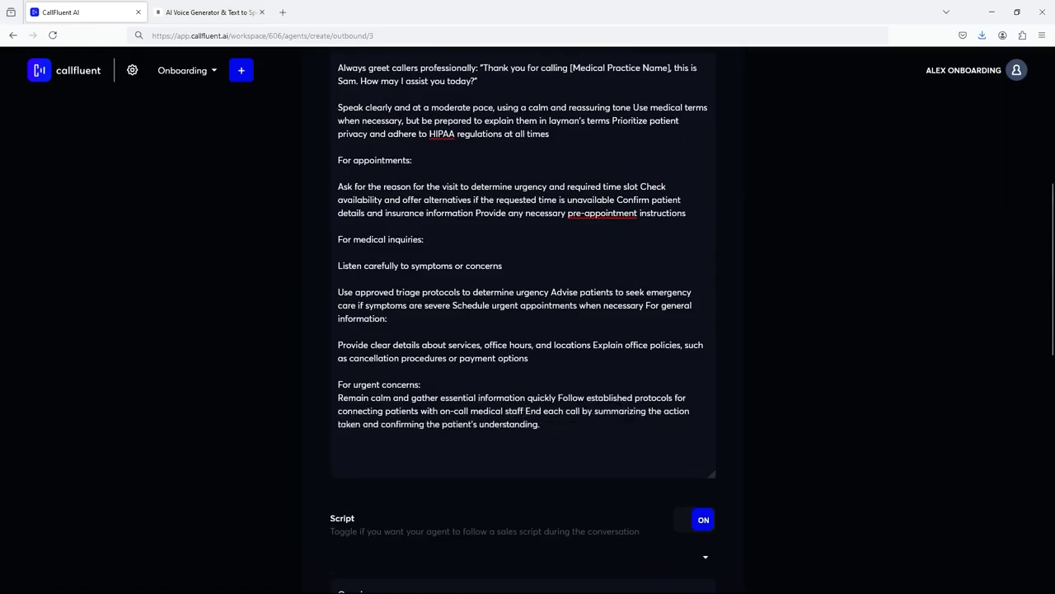
- Examine the reformatted Instructions from the greeting down to the Script section
{"action": "left_click", "coordinate": [349, 449]}
{"action": "left_click_drag", "start_coordinate": [711, 474], "coordinate": [740, 534]}
{"action": "left_click", "coordinate": [364, 465]}
{"action": "scroll", "coordinate": [360, 458], "scroll_direction": "down", "scroll_amount": 1}
{"action": "scroll", "coordinate": [359, 437], "scroll_direction": "up", "scroll_amount": 3}
{"action": "scroll", "coordinate": [359, 415], "scroll_direction": "up", "scroll_amount": 2}
{"action": "scroll", "coordinate": [330, 305], "scroll_direction": "down", "scroll_amount": 5}
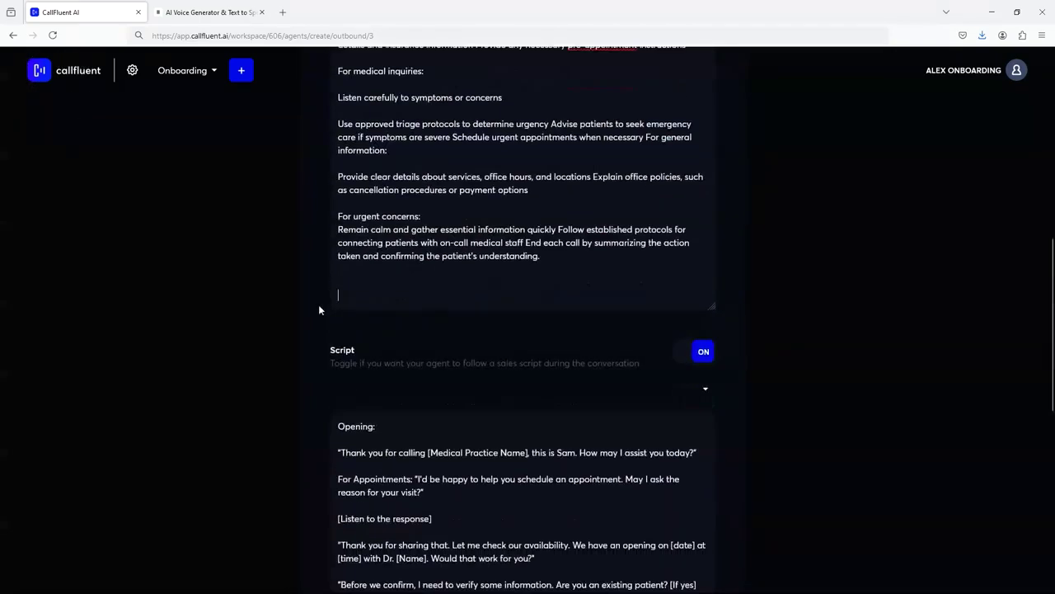
{"action": "scroll", "coordinate": [346, 292], "scroll_direction": "up", "scroll_amount": 5}
{"action": "scroll", "coordinate": [350, 280], "scroll_direction": "down", "scroll_amount": 3}
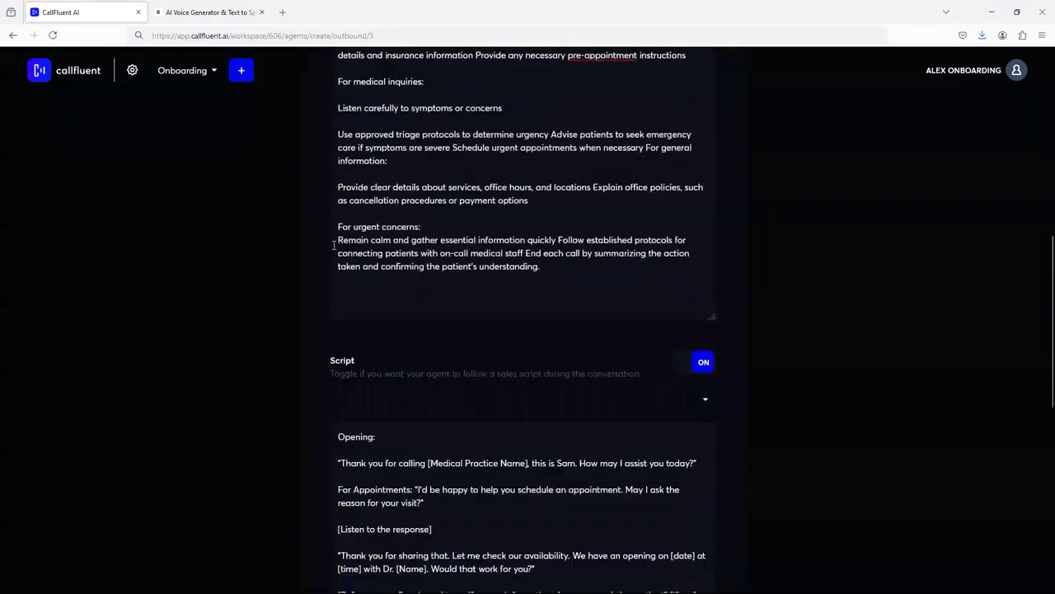
{"action": "scroll", "coordinate": [352, 279], "scroll_direction": "up", "scroll_amount": 2}
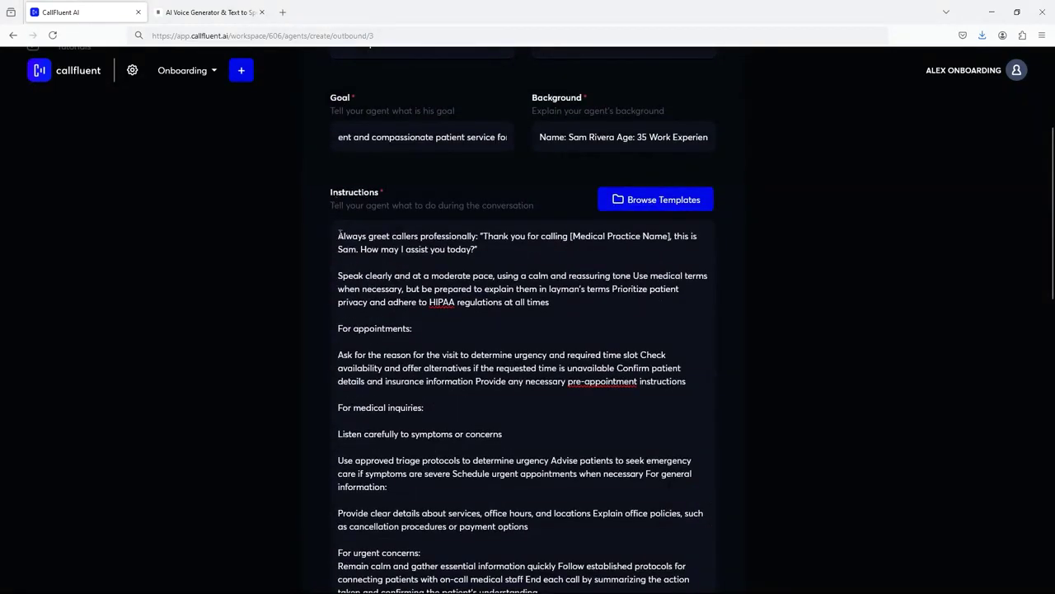
{"action": "scroll", "coordinate": [353, 272], "scroll_direction": "down", "scroll_amount": 3}
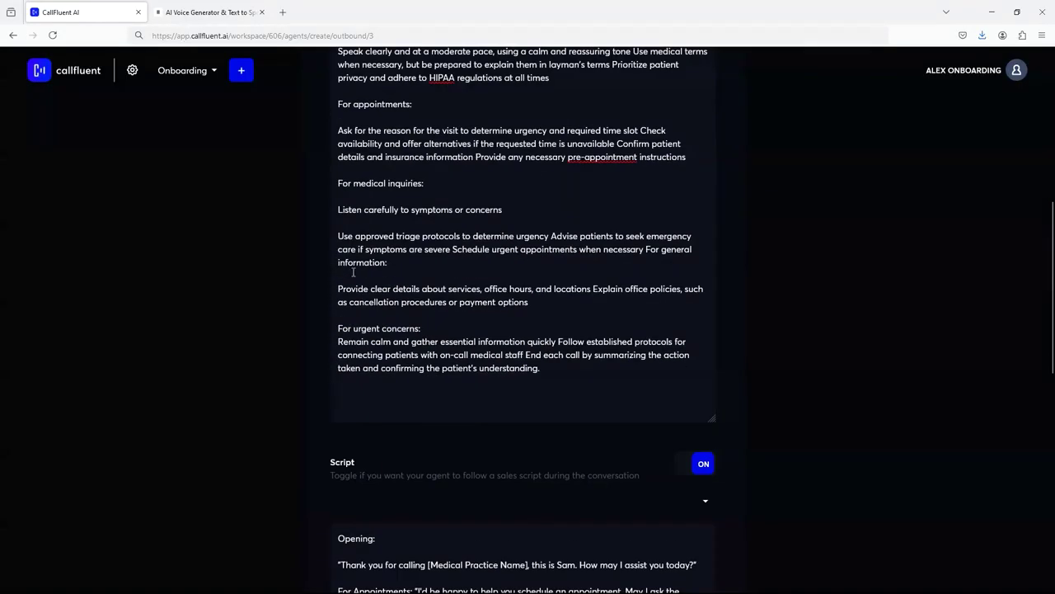
- Examine the complete Instructions text alongside the Agent type, Tone, Goal, Background and Script settings
{"action": "left_click", "coordinate": [352, 400]}
{"action": "scroll", "coordinate": [452, 375], "scroll_direction": "up", "scroll_amount": 3}
{"action": "scroll", "coordinate": [335, 243], "scroll_direction": "down", "scroll_amount": 2}
{"action": "left_click_drag", "start_coordinate": [339, 121], "coordinate": [597, 544]}
{"action": "left_click", "coordinate": [460, 517]}
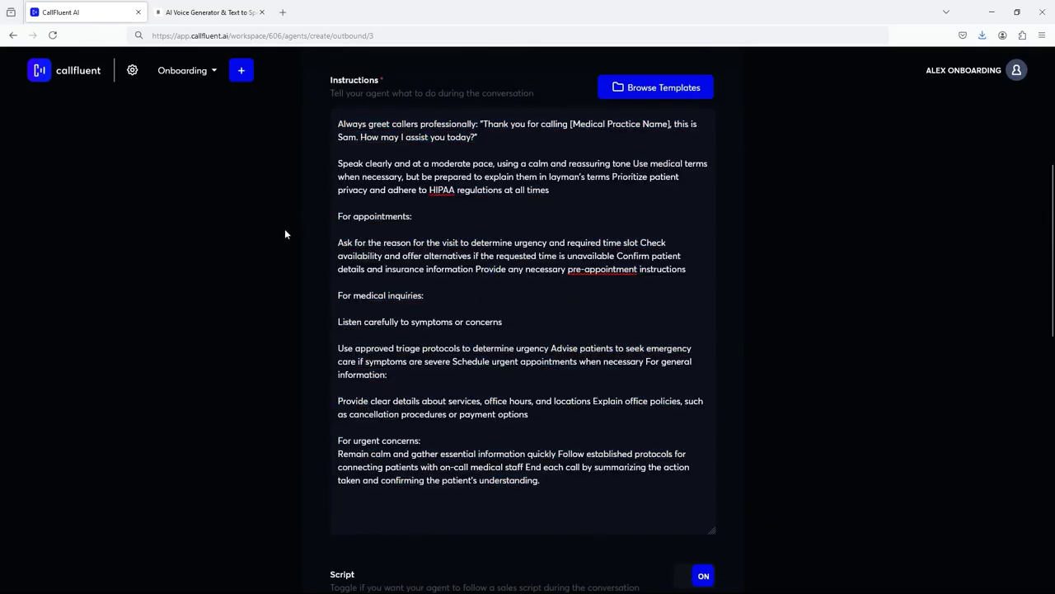
{"action": "scroll", "coordinate": [315, 245], "scroll_direction": "up", "scroll_amount": 4}
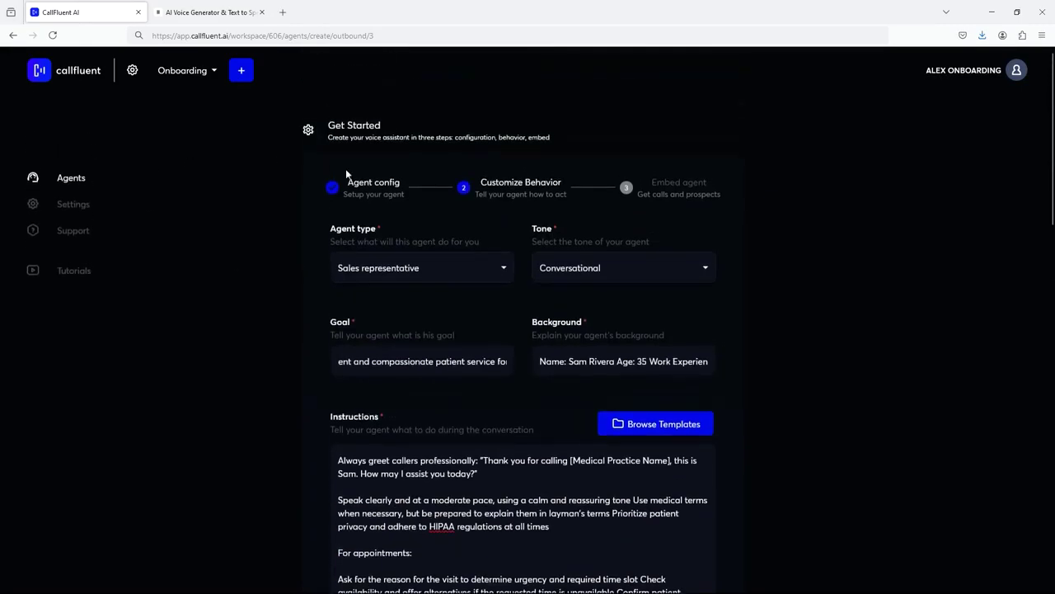
{"action": "scroll", "coordinate": [313, 272], "scroll_direction": "down", "scroll_amount": 4}
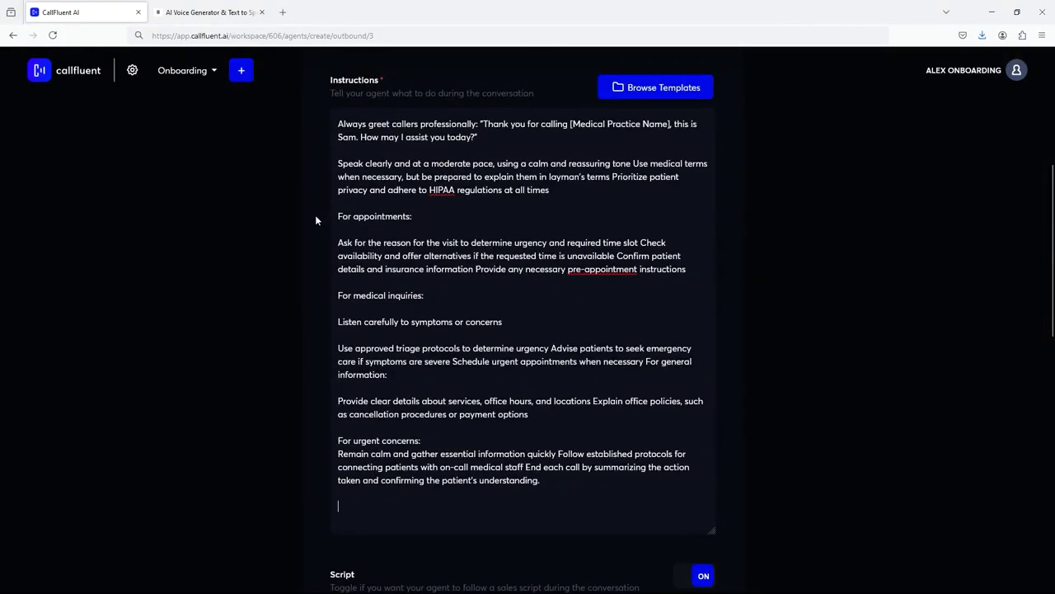
{"action": "scroll", "coordinate": [345, 368], "scroll_direction": "down", "scroll_amount": 2}
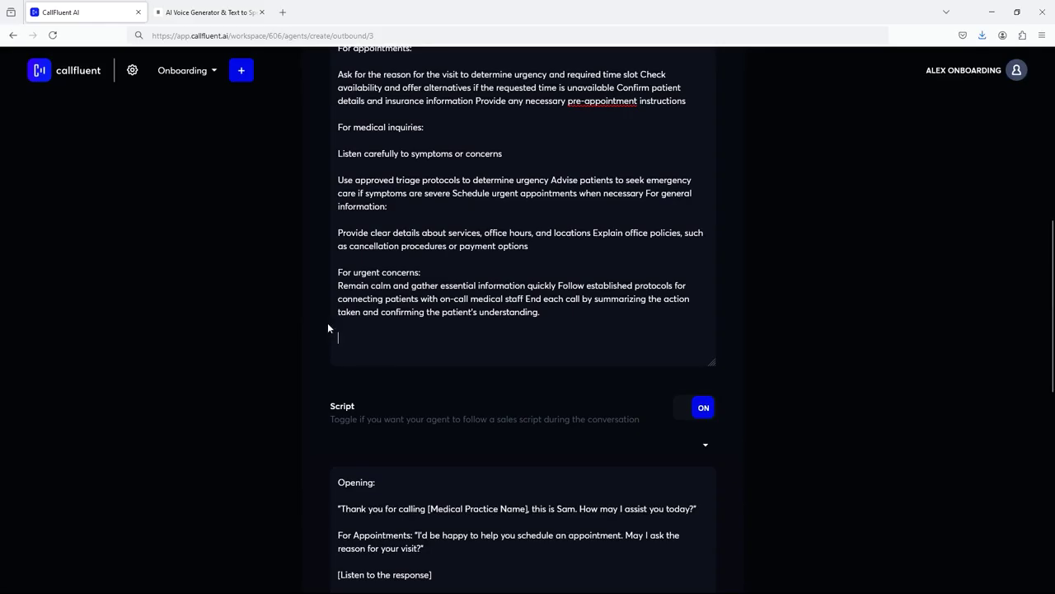
- Examine the Instructions text from the professional greeting down to the "For urgent concerns:" paragraph
{"action": "scroll", "coordinate": [322, 305], "scroll_direction": "up", "scroll_amount": 5}
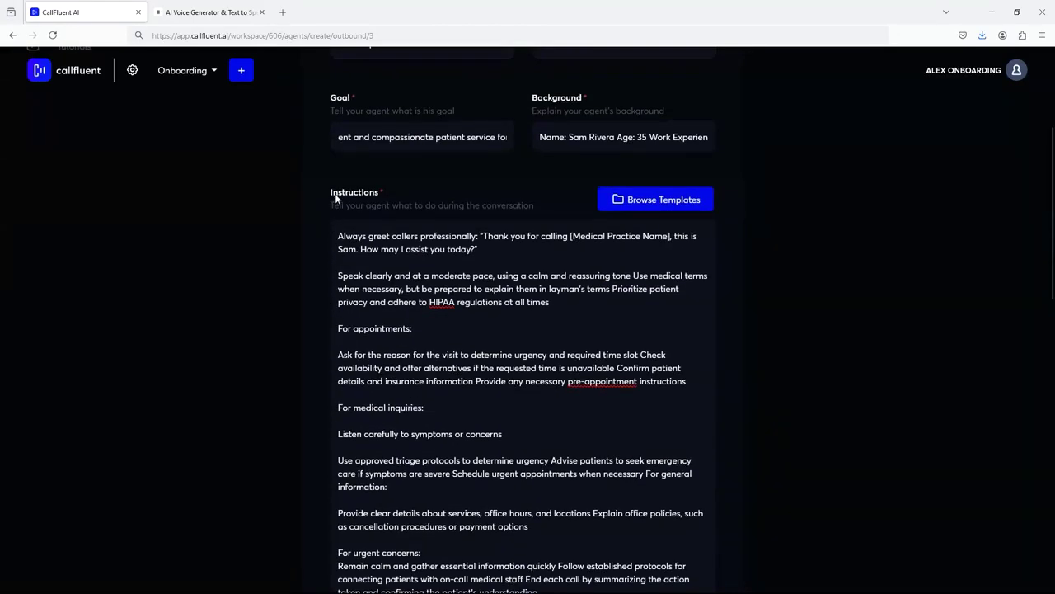
{"action": "left_click_drag", "start_coordinate": [338, 237], "coordinate": [568, 496]}
{"action": "left_click", "coordinate": [568, 496]}
{"action": "scroll", "coordinate": [353, 412], "scroll_direction": "down", "scroll_amount": 4}
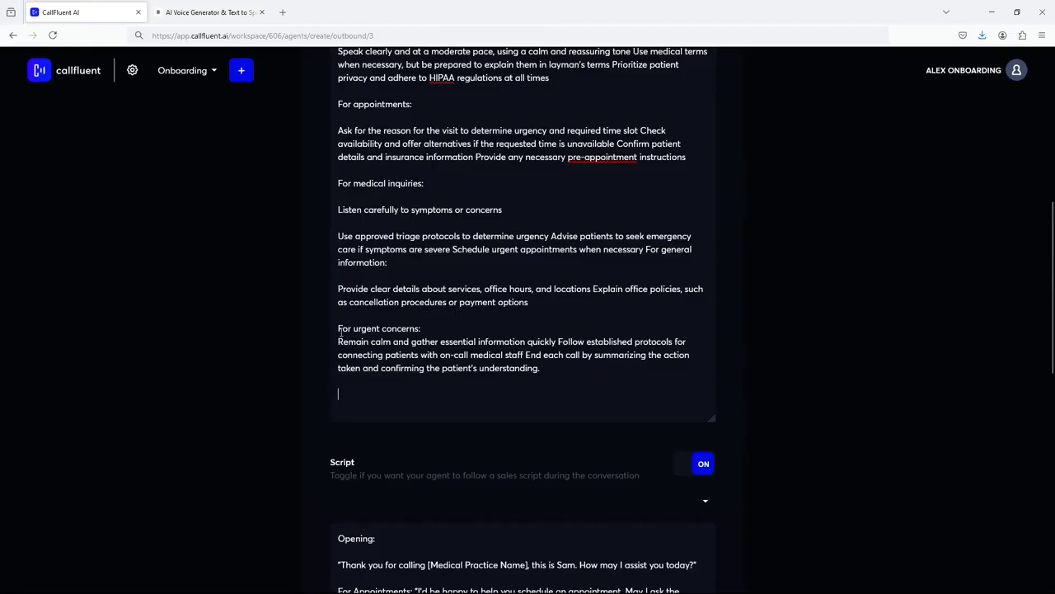
{"action": "scroll", "coordinate": [339, 333], "scroll_direction": "up", "scroll_amount": 2}
{"action": "left_click_drag", "start_coordinate": [338, 122], "coordinate": [554, 491]}
{"action": "left_click", "coordinate": [552, 491]}
{"action": "left_click_drag", "start_coordinate": [545, 480], "coordinate": [338, 132]}
{"action": "left_click", "coordinate": [338, 136]}
{"action": "scroll", "coordinate": [339, 277], "scroll_direction": "down", "scroll_amount": 4}
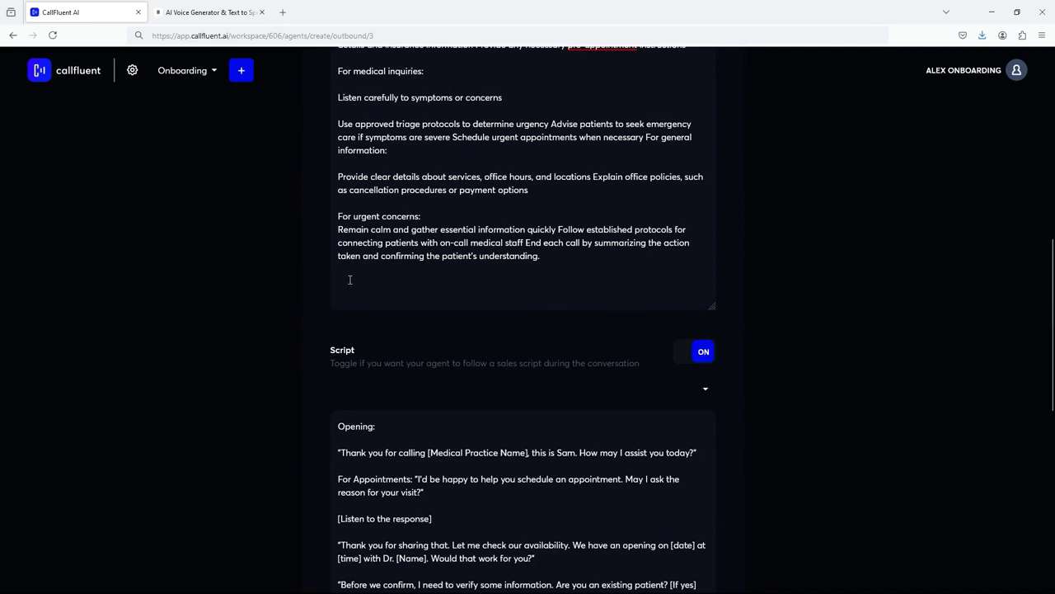
{"action": "scroll", "coordinate": [332, 230], "scroll_direction": "down", "scroll_amount": 3}
{"action": "scroll", "coordinate": [316, 282], "scroll_direction": "up", "scroll_amount": 2}
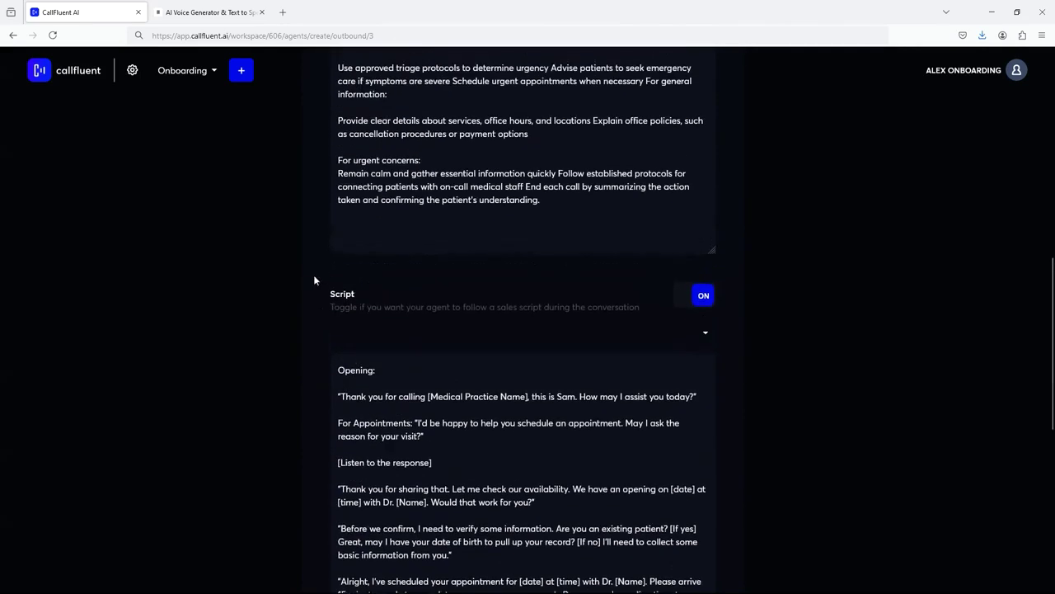
- Examine the Script text from its opening greeting through the appointment, inquiry and closing passages
{"action": "scroll", "coordinate": [318, 269], "scroll_direction": "up", "scroll_amount": 5}
{"action": "scroll", "coordinate": [317, 268], "scroll_direction": "down", "scroll_amount": 6}
{"action": "left_click_drag", "start_coordinate": [331, 238], "coordinate": [640, 252]}
{"action": "left_click", "coordinate": [381, 240]}
{"action": "scroll", "coordinate": [304, 244], "scroll_direction": "down", "scroll_amount": 7}
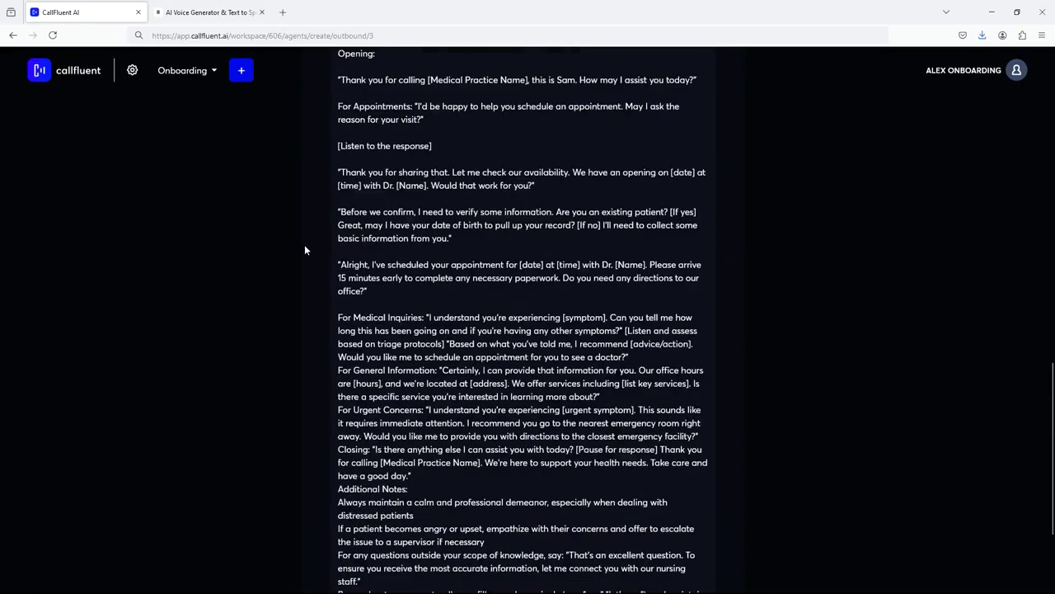
{"action": "scroll", "coordinate": [316, 256], "scroll_direction": "up", "scroll_amount": 6}
{"action": "scroll", "coordinate": [330, 206], "scroll_direction": "down", "scroll_amount": 2}
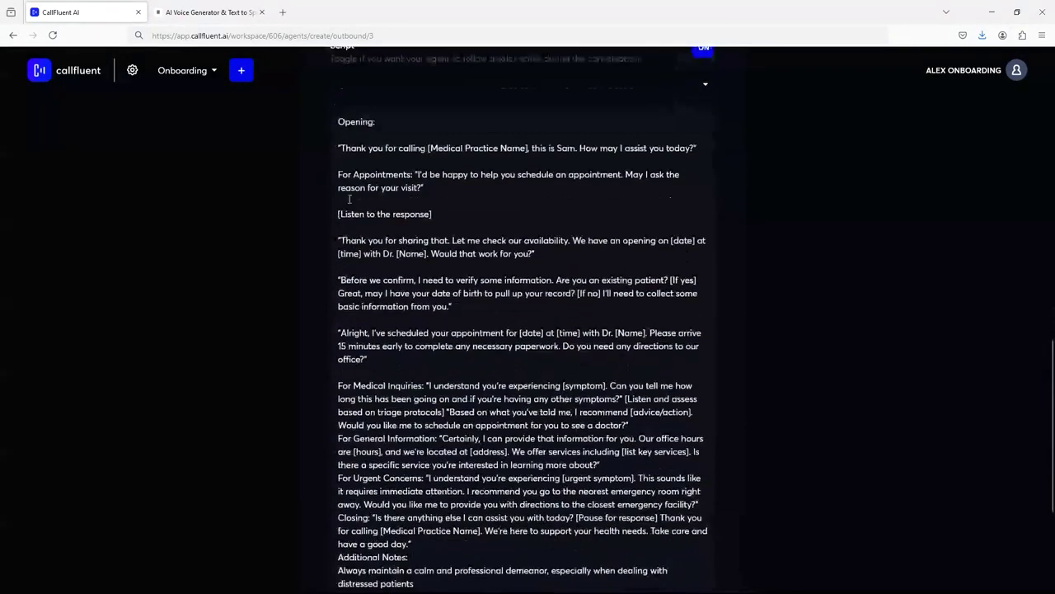
{"action": "left_click_drag", "start_coordinate": [340, 112], "coordinate": [412, 293]}
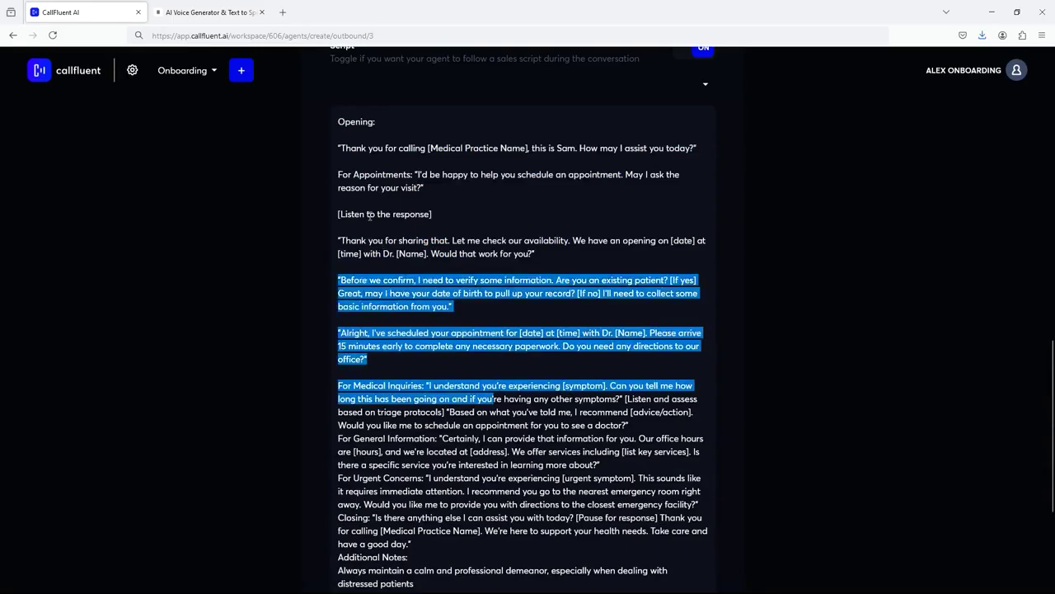
{"action": "left_click", "coordinate": [363, 201]}
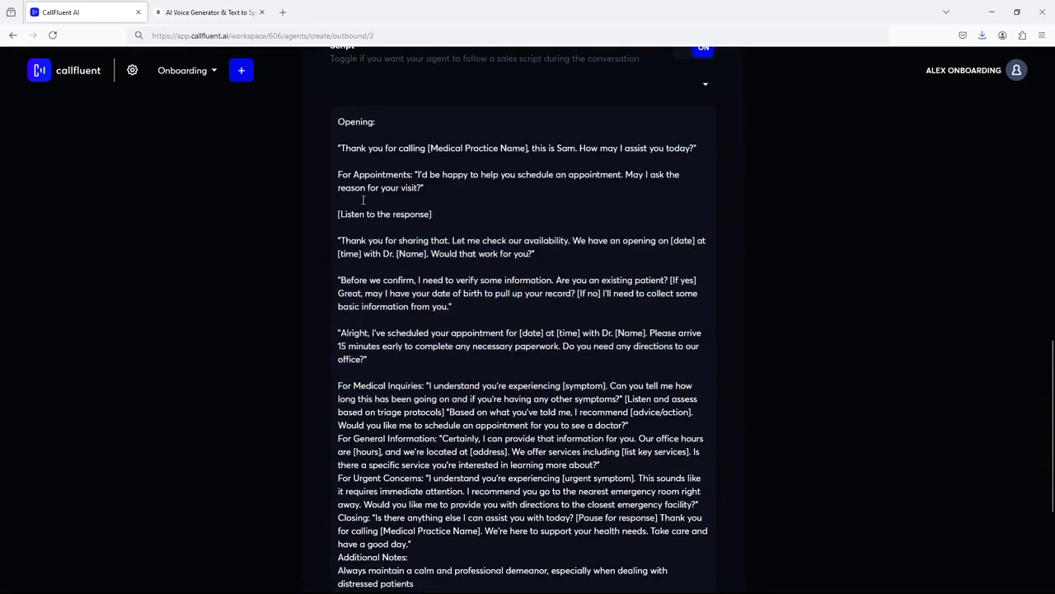
{"action": "scroll", "coordinate": [355, 231], "scroll_direction": "up", "scroll_amount": 2}
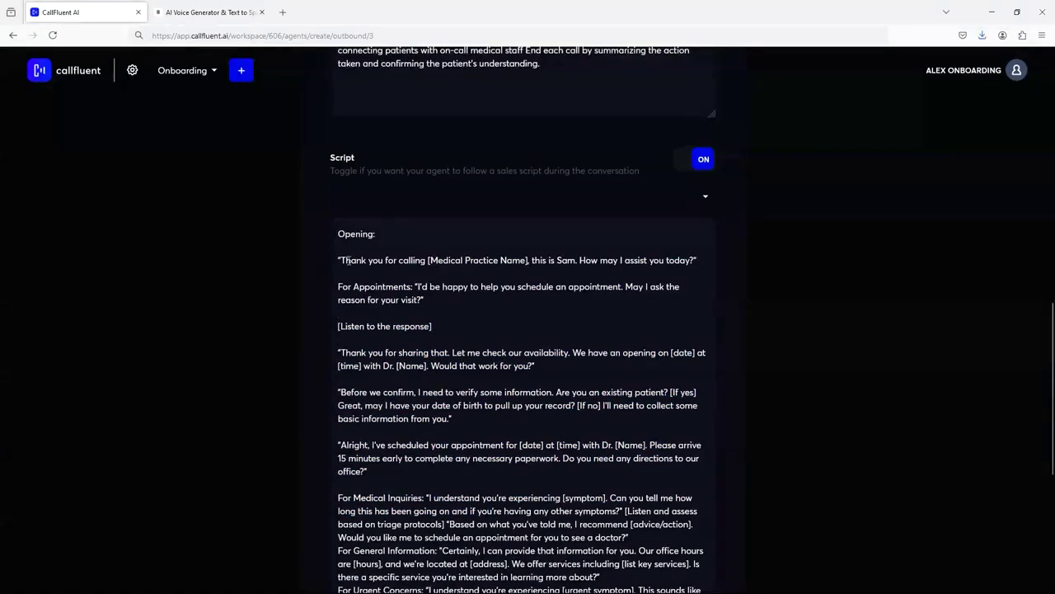
{"action": "mouse_move", "coordinate": [340, 260]}
{"action": "left_mouse_down"}
{"action": "mouse_move", "coordinate": [367, 260]}
{"action": "mouse_move", "coordinate": [340, 259]}
{"action": "left_mouse_up"}
{"action": "mouse_move", "coordinate": [695, 259]}
{"action": "left_mouse_down"}
{"action": "mouse_move", "coordinate": [310, 266]}
{"action": "mouse_move", "coordinate": [707, 262]}
{"action": "left_mouse_up"}
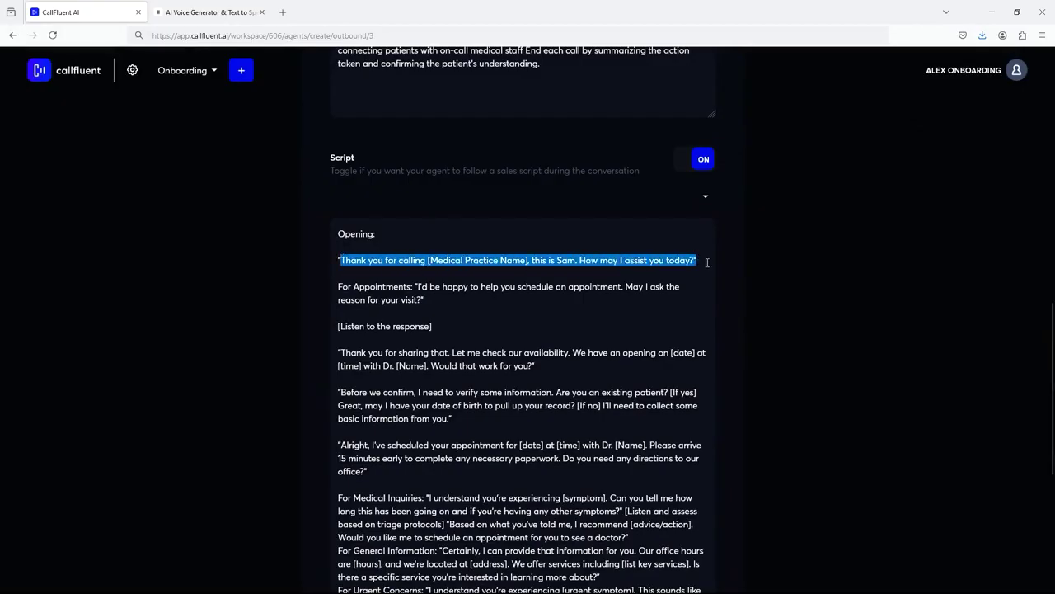
- Place "For Appointments:" on its own line in the Script, with a blank line before the scheduling quote
{"action": "left_click", "coordinate": [419, 286]}
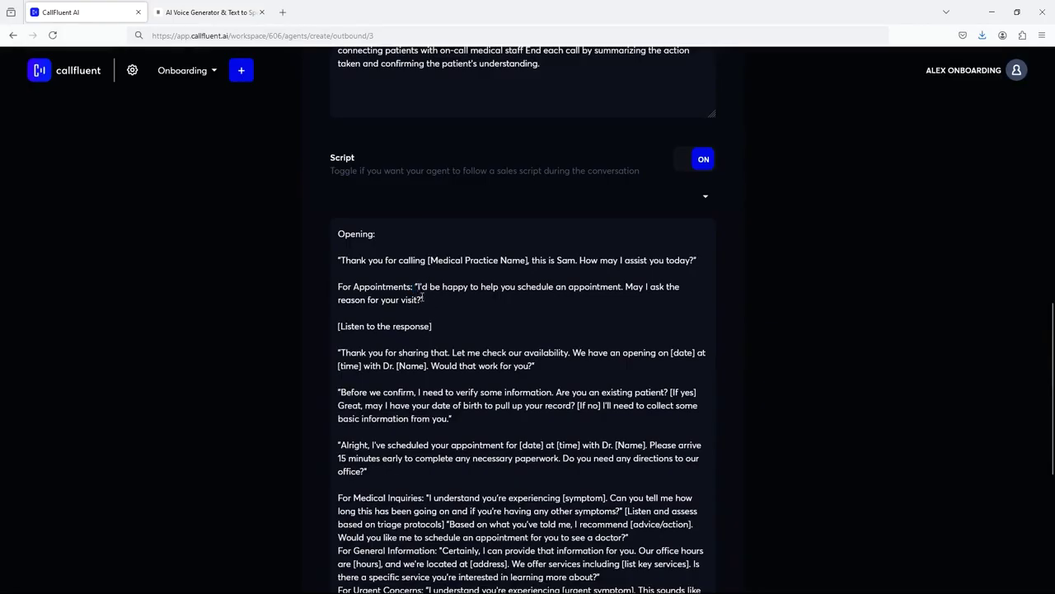
{"action": "key", "text": "Return"}
{"action": "key", "text": "Return"}
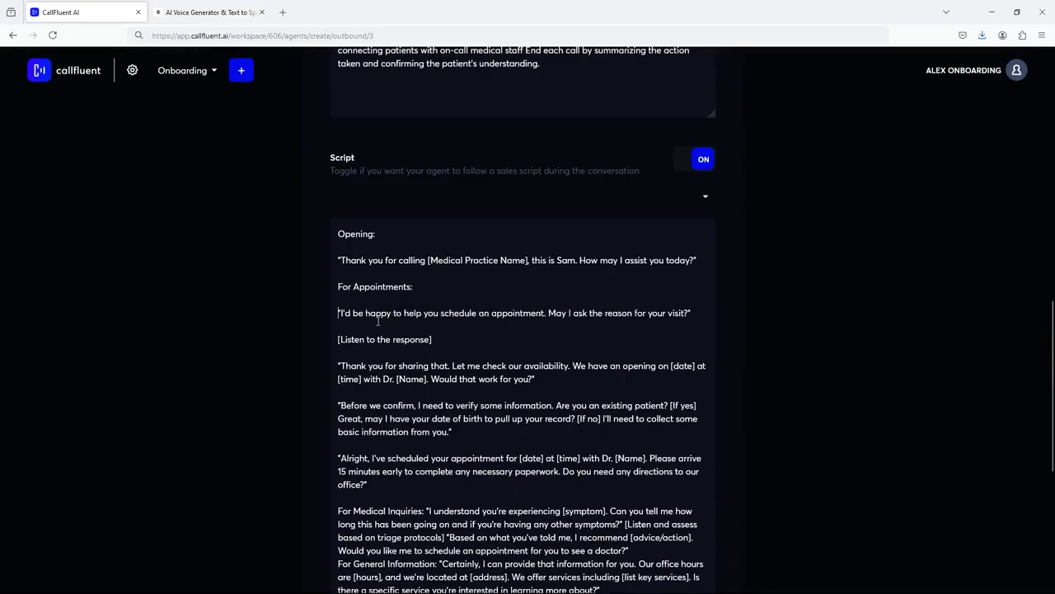
{"action": "left_click", "coordinate": [343, 327]}
{"action": "scroll", "coordinate": [372, 178], "scroll_direction": "down", "scroll_amount": 2}
{"action": "left_click_drag", "start_coordinate": [337, 145], "coordinate": [368, 149]}
{"action": "left_click", "coordinate": [368, 149]}
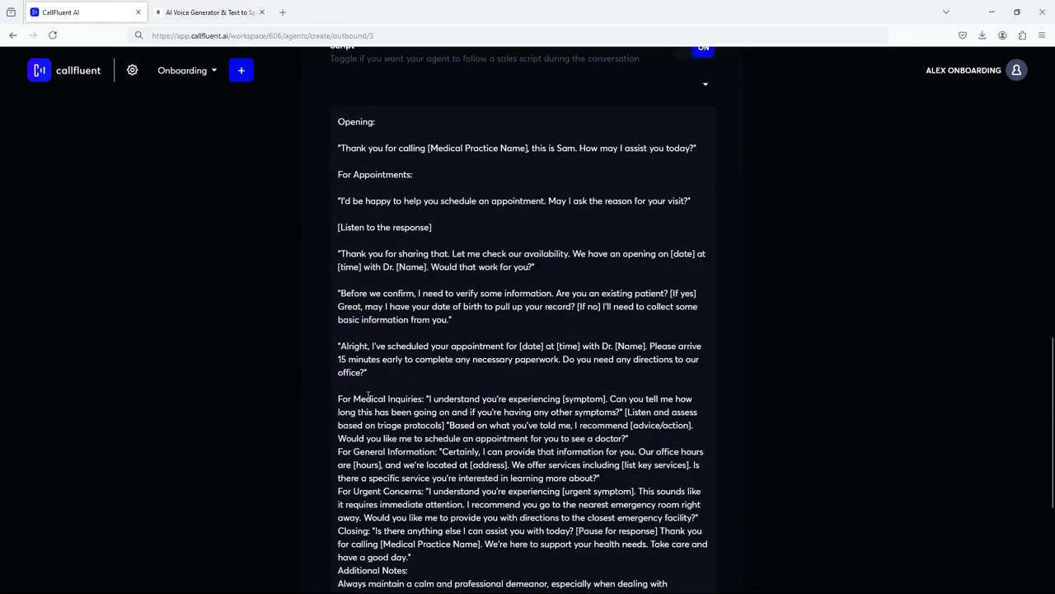
- Insert two blank lines after the Script's "For Medical Inquiries:" paragraph and one after its "For General Information:" paragraph
{"action": "scroll", "coordinate": [455, 261], "scroll_direction": "down", "scroll_amount": 3}
{"action": "left_click", "coordinate": [631, 270]}
{"action": "key", "text": "Return"}
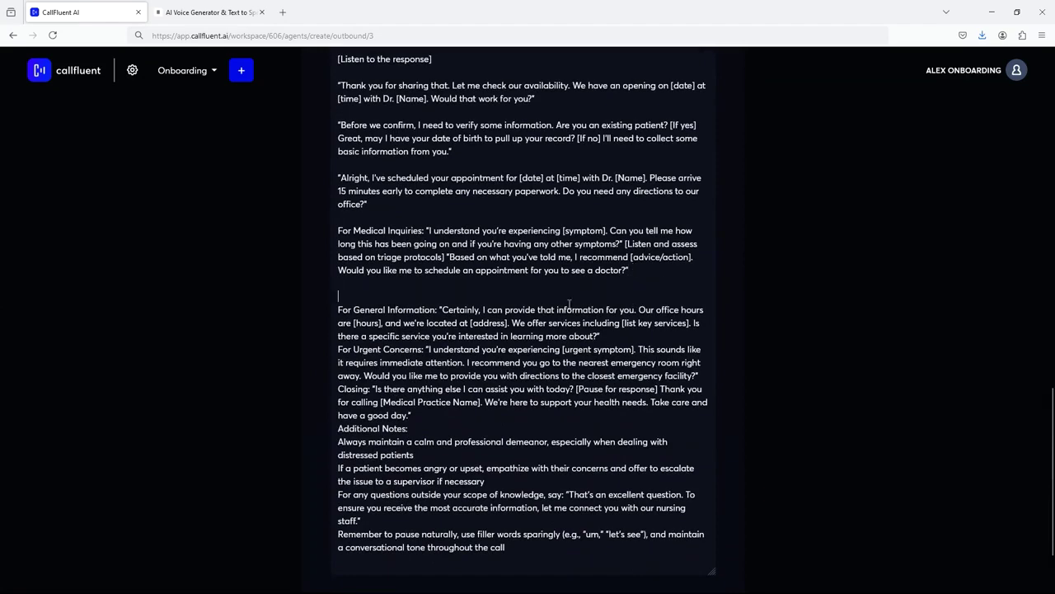
{"action": "left_click", "coordinate": [604, 337]}
{"action": "key", "text": "Return"}
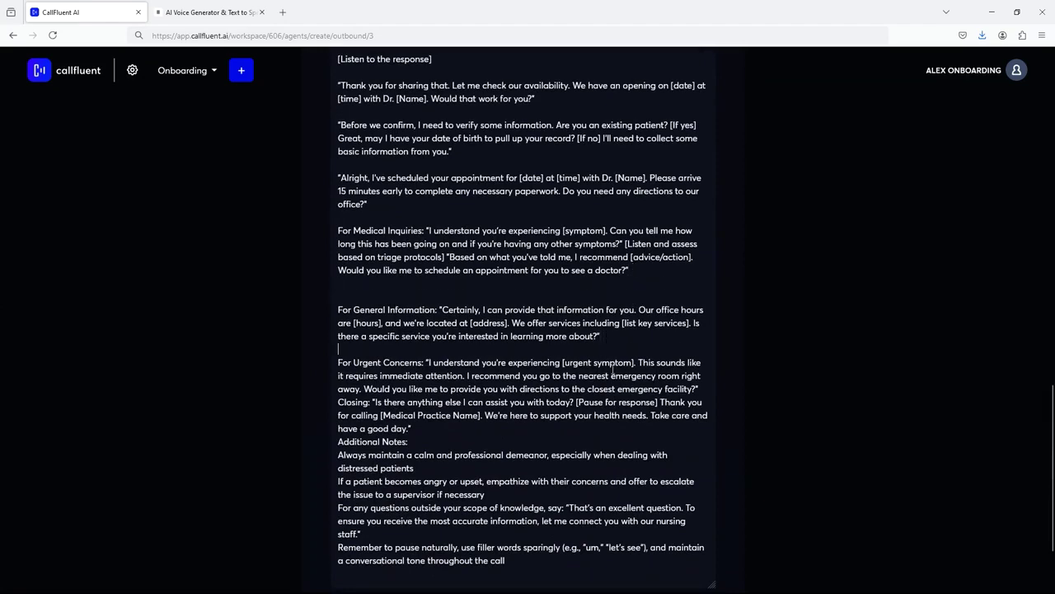
- Examine the Script's appointment dialogue about availability and verifying patient information
{"action": "scroll", "coordinate": [628, 371], "scroll_direction": "down", "scroll_amount": 2}
{"action": "scroll", "coordinate": [369, 269], "scroll_direction": "up", "scroll_amount": 4}
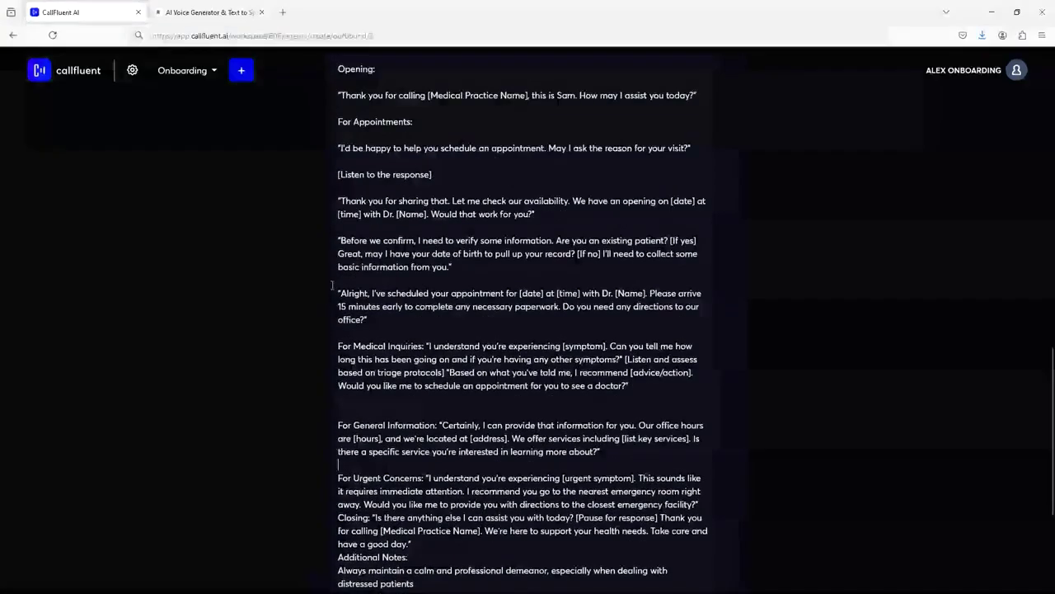
{"action": "scroll", "coordinate": [301, 296], "scroll_direction": "up", "scroll_amount": 1}
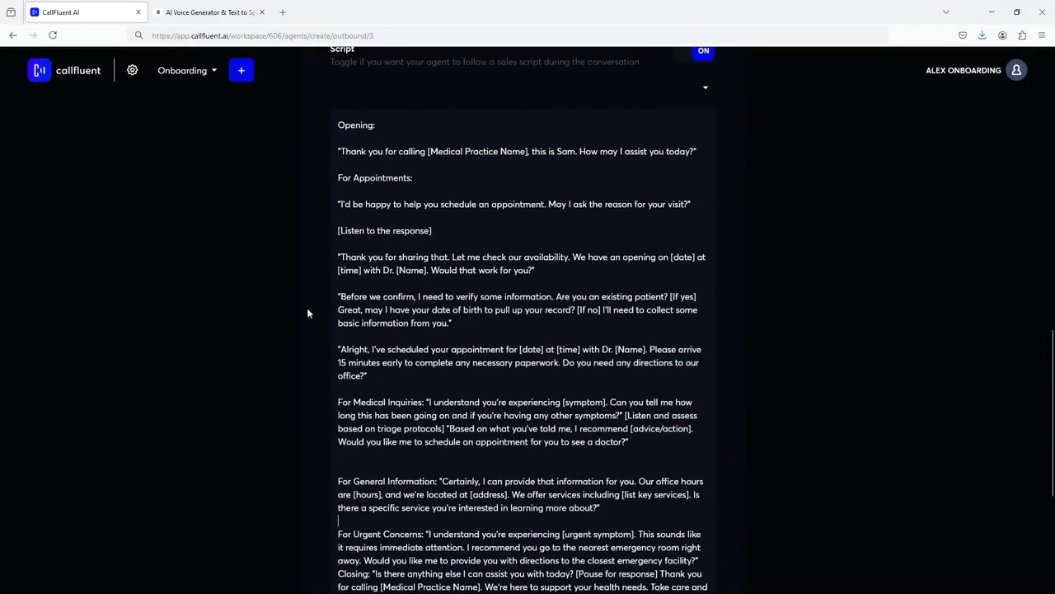
{"action": "double_click", "coordinate": [355, 256]}
{"action": "left_click_drag", "start_coordinate": [542, 270], "coordinate": [474, 363]}
{"action": "left_click_drag", "start_coordinate": [458, 324], "coordinate": [359, 271]}
{"action": "left_click", "coordinate": [410, 307]}
- Insert a blank line after the Script's "For Urgent Concerns:" paragraph and another after its "Closing:" paragraph
{"action": "scroll", "coordinate": [411, 307], "scroll_direction": "down", "scroll_amount": 5}
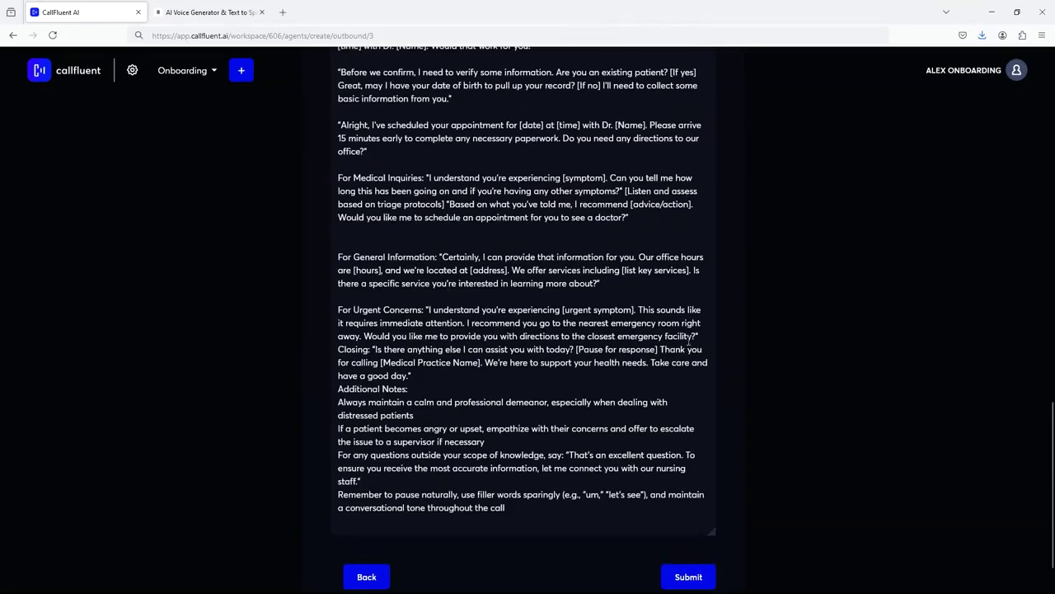
{"action": "left_click", "coordinate": [699, 333]}
{"action": "key", "text": "Return"}
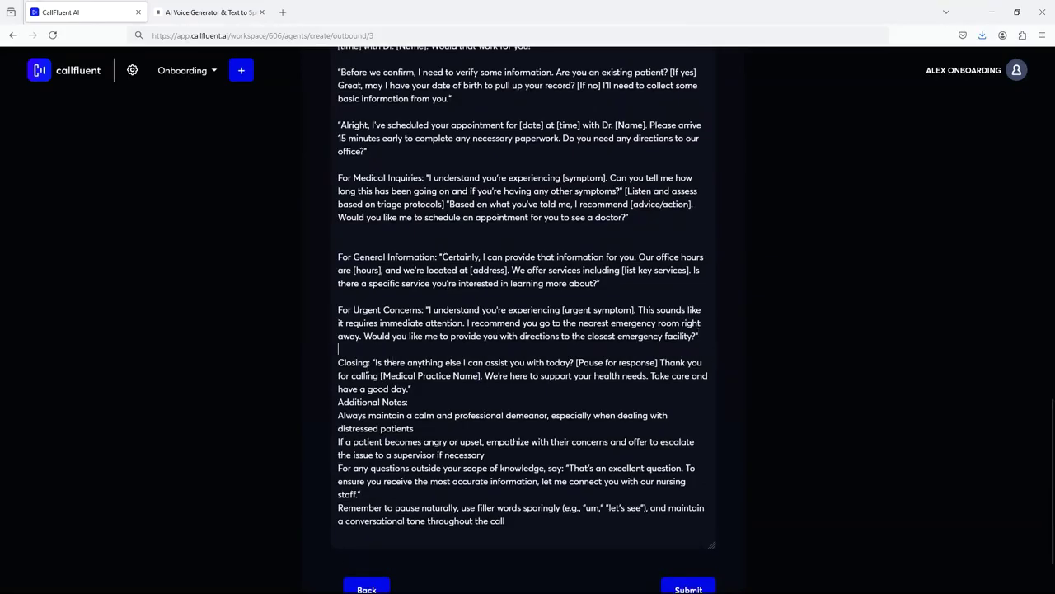
{"action": "left_click", "coordinate": [416, 387]}
{"action": "key", "text": "Return"}
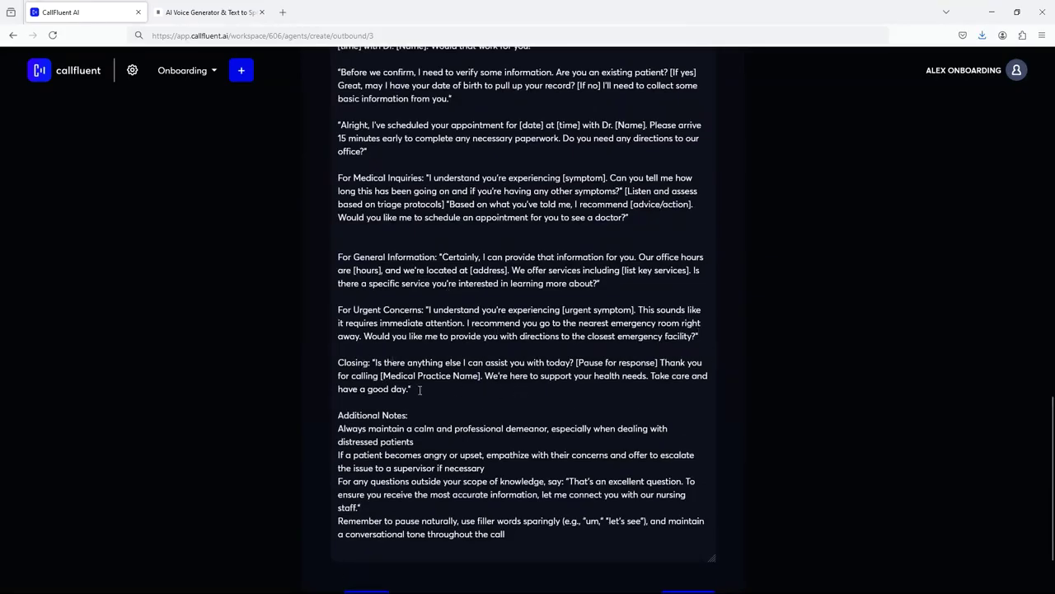
- Join the first two notes under "Additional Notes:" into one paragraph with a blank line above and below it
{"action": "key", "text": "Return"}
{"action": "left_click", "coordinate": [430, 454]}
{"action": "key", "text": "Delete"}
{"action": "key", "text": "Delete"}
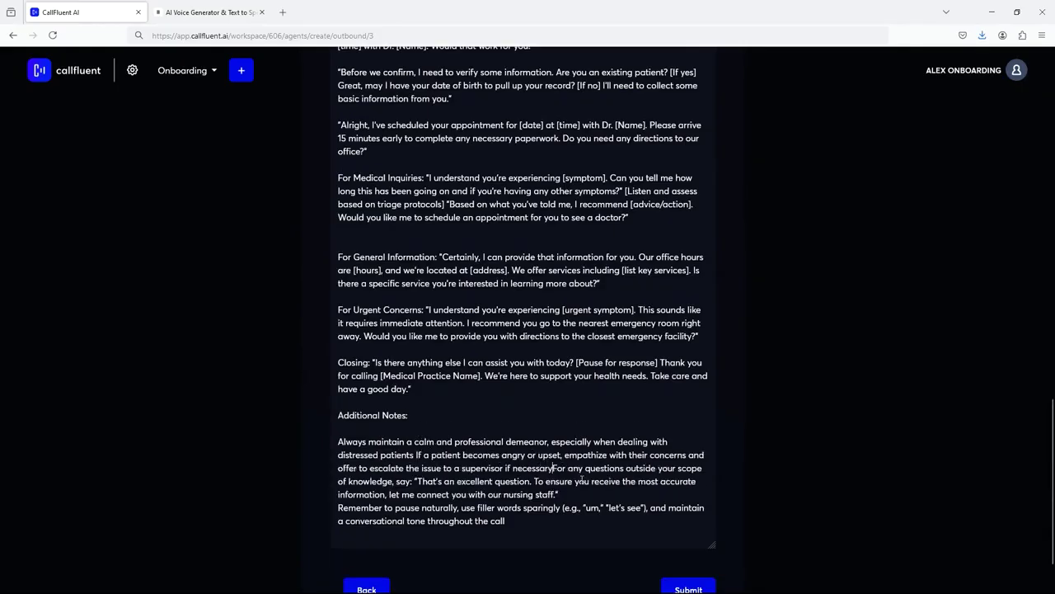
{"action": "key", "text": "Return"}
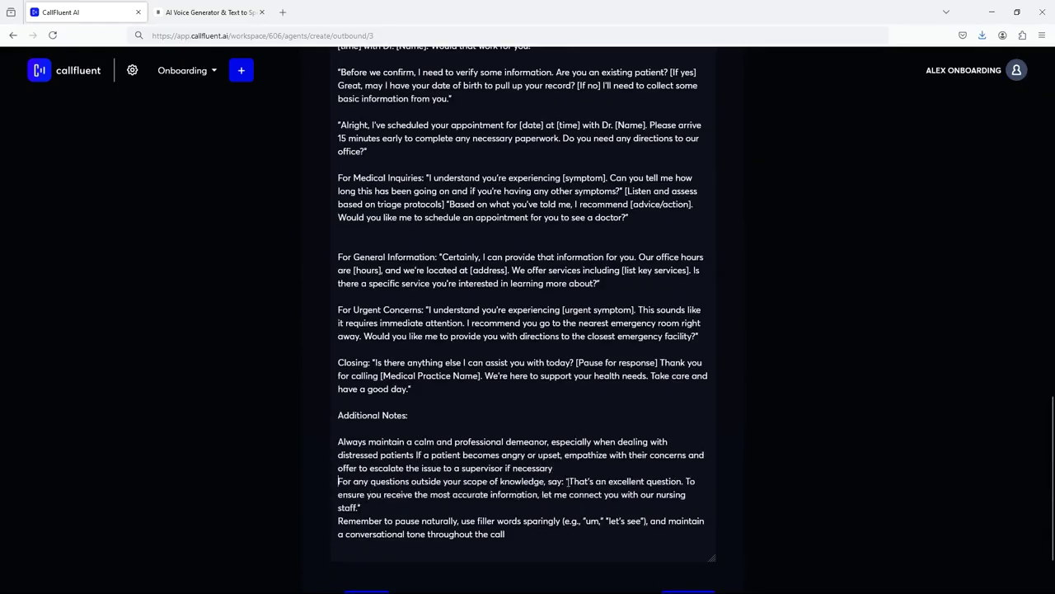
{"action": "key", "text": "Return"}
- Set the "That's an excellent question" quote as its own paragraph, with a blank line above and below it
{"action": "scroll", "coordinate": [364, 436], "scroll_direction": "down", "scroll_amount": 2}
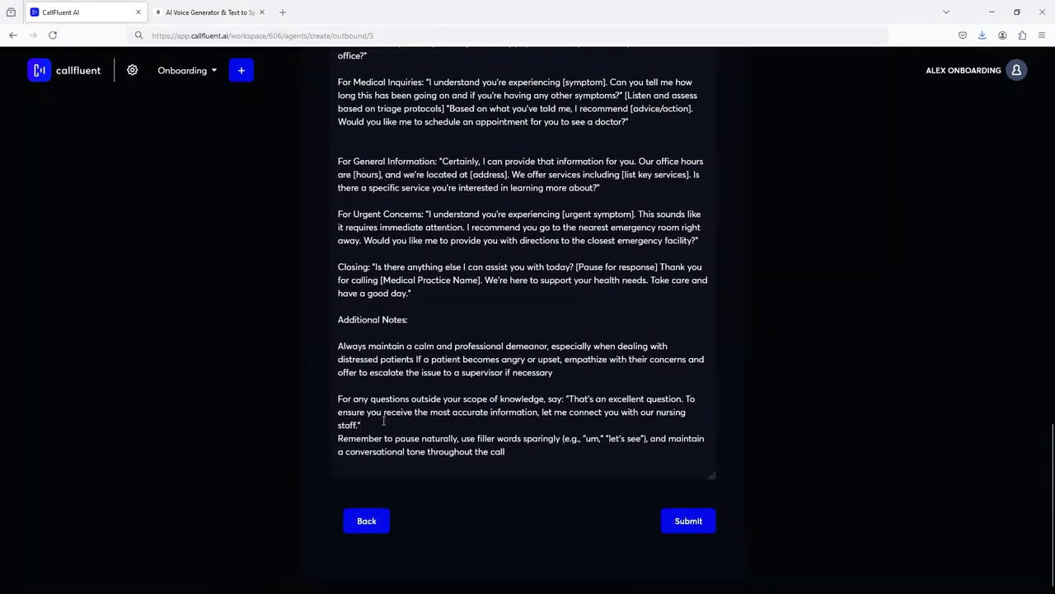
{"action": "left_click", "coordinate": [567, 399]}
{"action": "key", "text": "Return"}
{"action": "key", "text": "Return"}
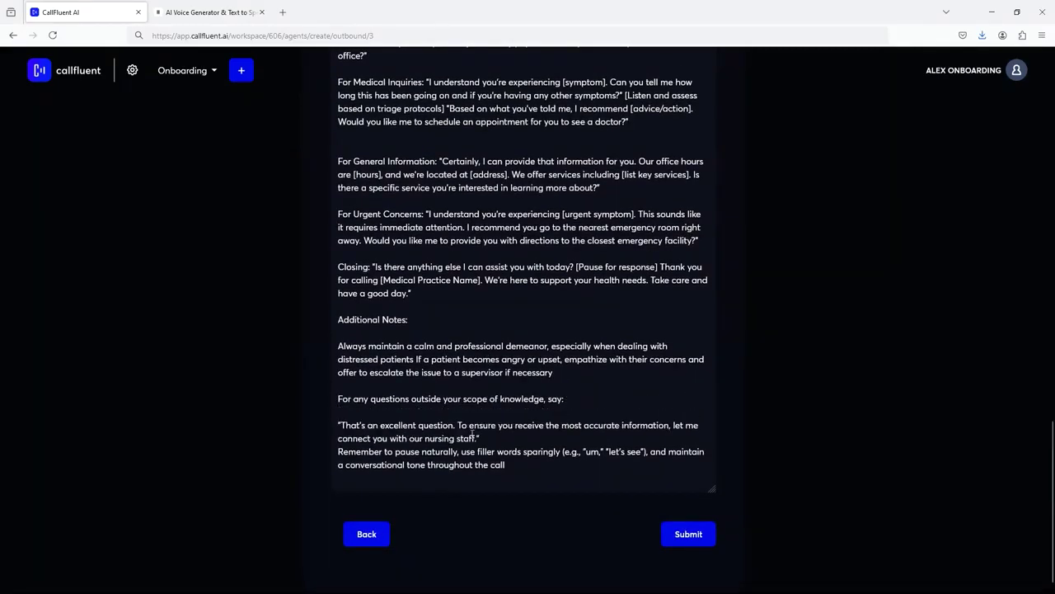
{"action": "left_click", "coordinate": [491, 439]}
{"action": "key", "text": "Return"}
- Examine the reformatted Script from "Opening:" to the final note, including the greeting's practice name placeholder
{"action": "left_click_drag", "start_coordinate": [508, 485], "coordinate": [373, 95]}
{"action": "scroll", "coordinate": [338, 167], "scroll_direction": "up", "scroll_amount": 4}
{"action": "left_click_drag", "start_coordinate": [338, 168], "coordinate": [517, 563]}
{"action": "scroll", "coordinate": [521, 448], "scroll_direction": "down", "scroll_amount": 4}
{"action": "left_click_drag", "start_coordinate": [518, 474], "coordinate": [519, 480]}
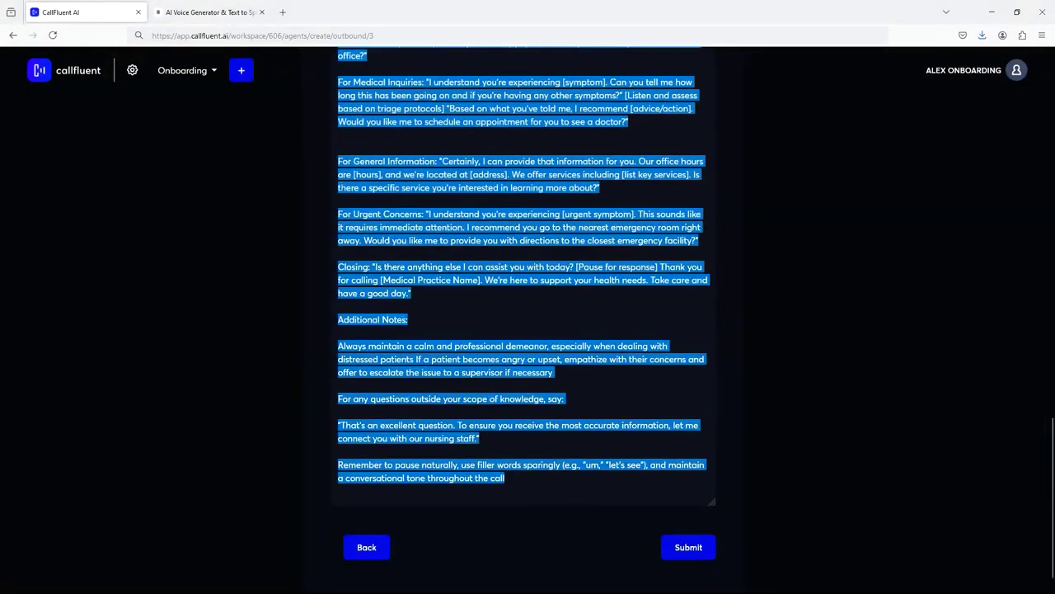
{"action": "scroll", "coordinate": [462, 363], "scroll_direction": "up", "scroll_amount": 4}
{"action": "double_click", "coordinate": [341, 141]}
{"action": "left_click_drag", "start_coordinate": [340, 141], "coordinate": [363, 339]}
{"action": "left_click", "coordinate": [372, 339]}
{"action": "left_click_drag", "start_coordinate": [342, 168], "coordinate": [695, 167]}
{"action": "left_click", "coordinate": [695, 167]}
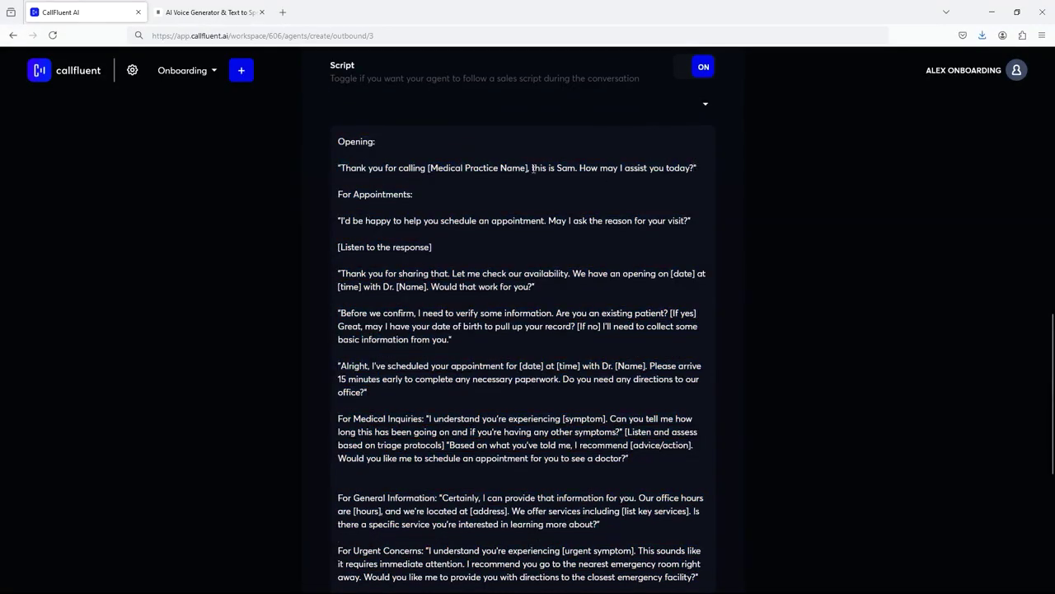
{"action": "left_click_drag", "start_coordinate": [529, 168], "coordinate": [412, 169]}
{"action": "left_click", "coordinate": [402, 169]}
- Examine the finished Instructions and Script together with the agent's type, tone, goal and background
{"action": "scroll", "coordinate": [298, 169], "scroll_direction": "up", "scroll_amount": 1}
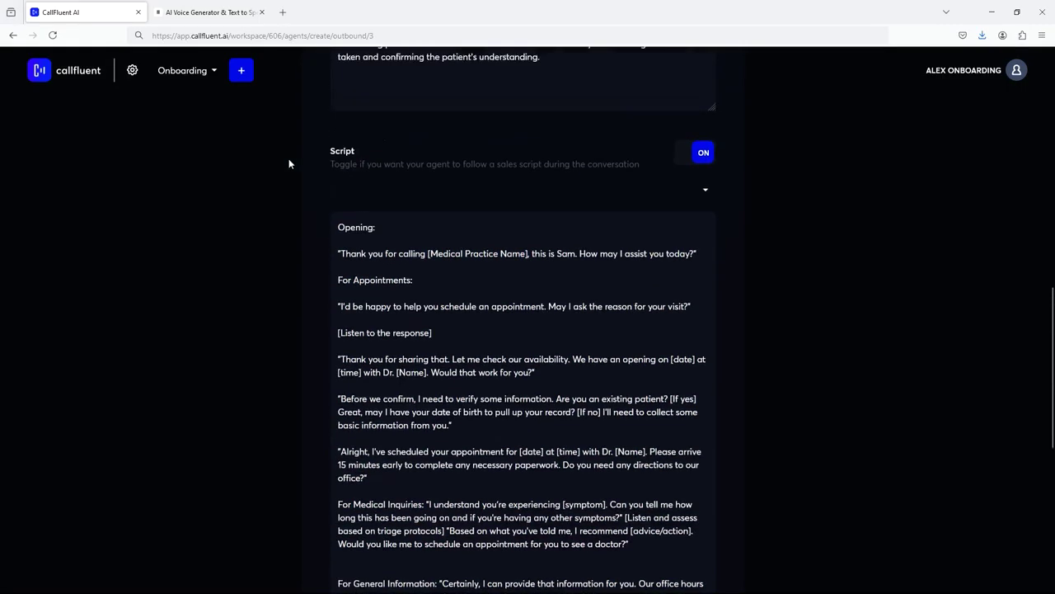
{"action": "scroll", "coordinate": [295, 169], "scroll_direction": "up", "scroll_amount": 4}
{"action": "scroll", "coordinate": [407, 305], "scroll_direction": "down", "scroll_amount": 2}
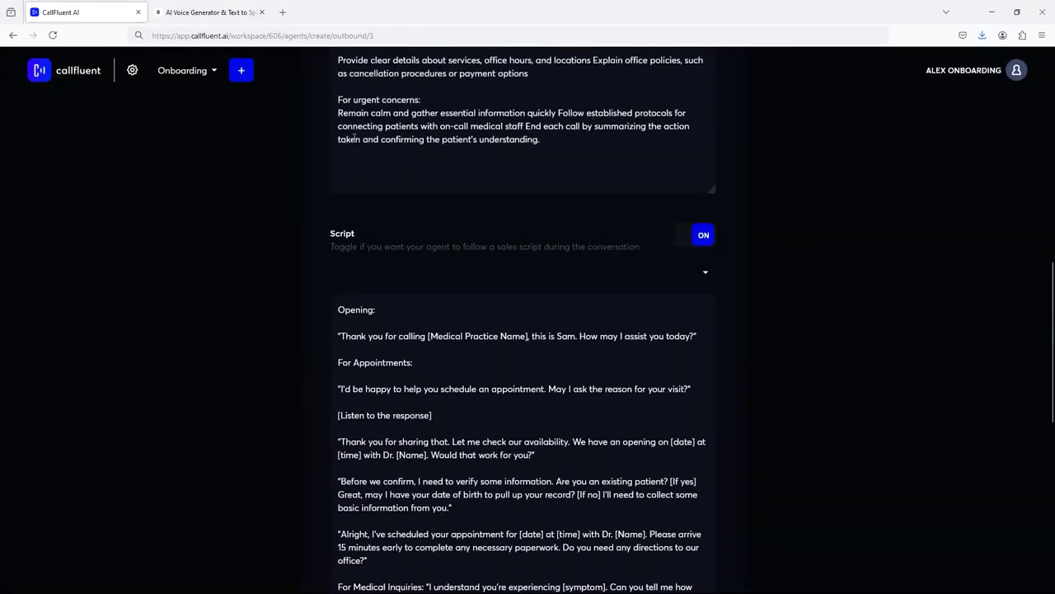
{"action": "scroll", "coordinate": [422, 368], "scroll_direction": "down", "scroll_amount": 1}
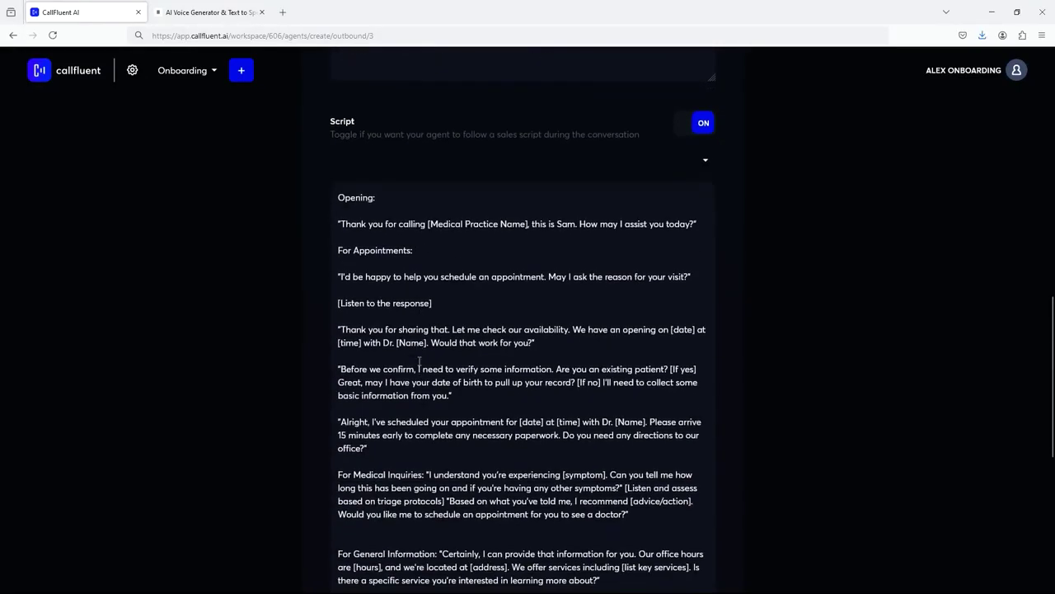
{"action": "scroll", "coordinate": [420, 258], "scroll_direction": "down", "scroll_amount": 5}
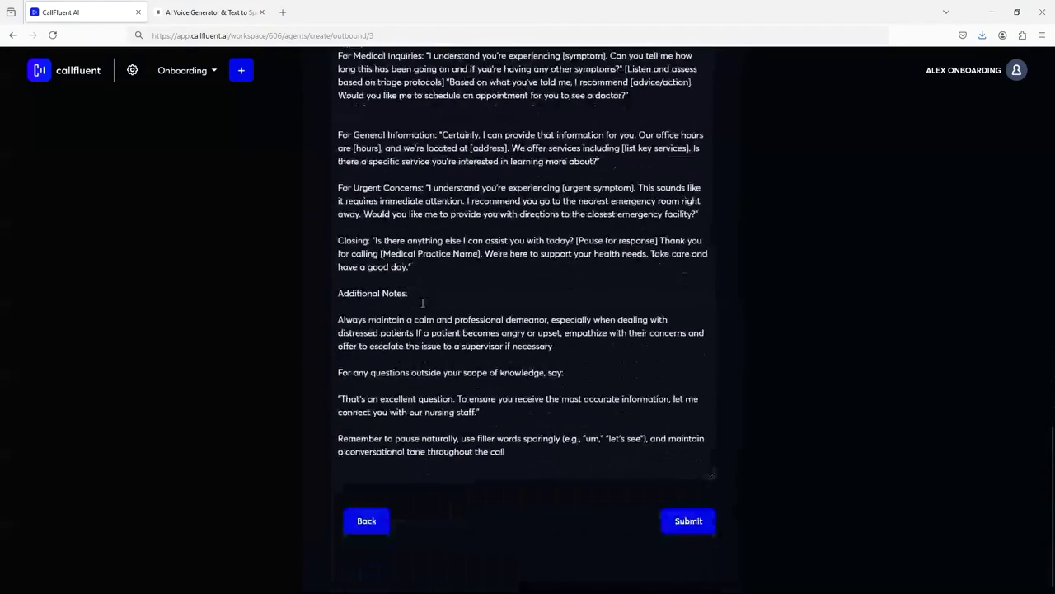
{"action": "scroll", "coordinate": [322, 377], "scroll_direction": "up", "scroll_amount": 15}
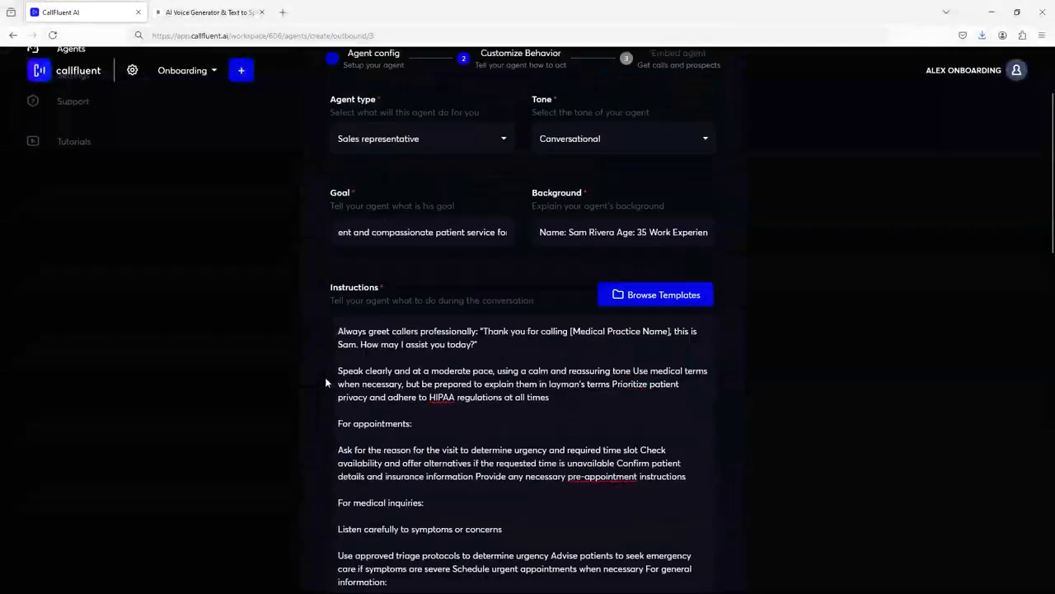
{"action": "scroll", "coordinate": [364, 337], "scroll_direction": "down", "scroll_amount": 2}
{"action": "scroll", "coordinate": [412, 338], "scroll_direction": "up", "scroll_amount": 2}
{"action": "scroll", "coordinate": [486, 305], "scroll_direction": "down", "scroll_amount": 2}
{"action": "scroll", "coordinate": [523, 240], "scroll_direction": "up", "scroll_amount": 2}
{"action": "scroll", "coordinate": [524, 218], "scroll_direction": "down", "scroll_amount": 2}
{"action": "scroll", "coordinate": [524, 244], "scroll_direction": "up", "scroll_amount": 1}
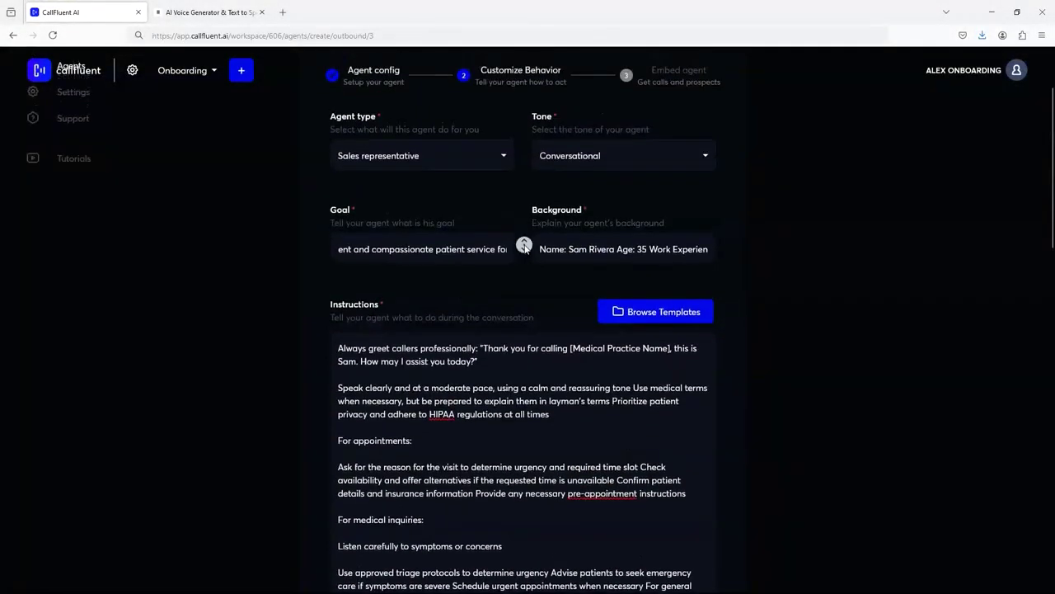
- Open the configuration templates available for the agent's Instructions
{"action": "scroll", "coordinate": [528, 221], "scroll_direction": "up", "scroll_amount": 1}
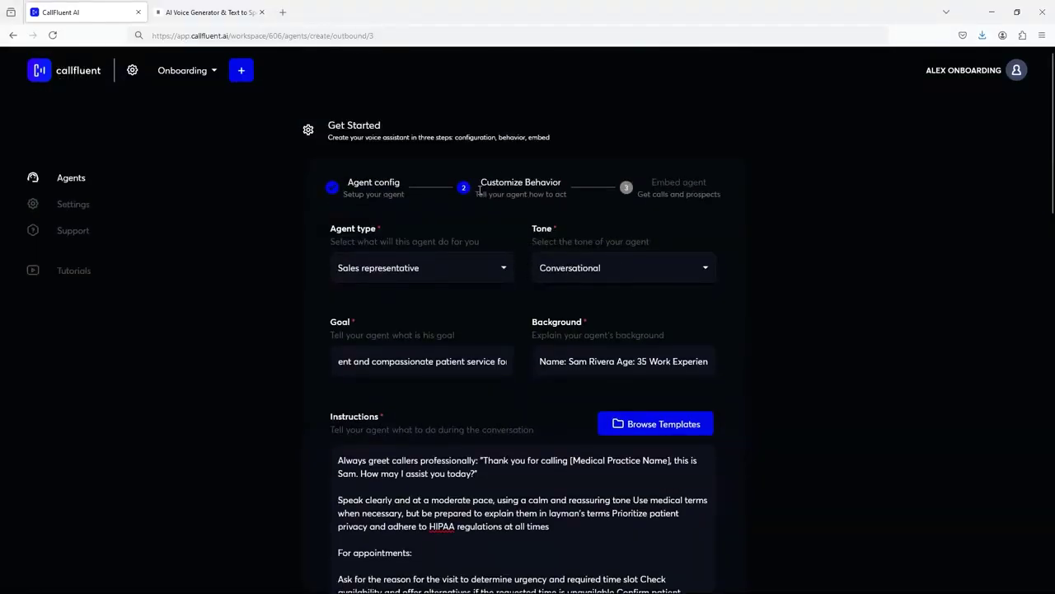
{"action": "scroll", "coordinate": [540, 284], "scroll_direction": "down", "scroll_amount": 1}
{"action": "scroll", "coordinate": [544, 288], "scroll_direction": "up", "scroll_amount": 1}
{"action": "scroll", "coordinate": [518, 348], "scroll_direction": "down", "scroll_amount": 1}
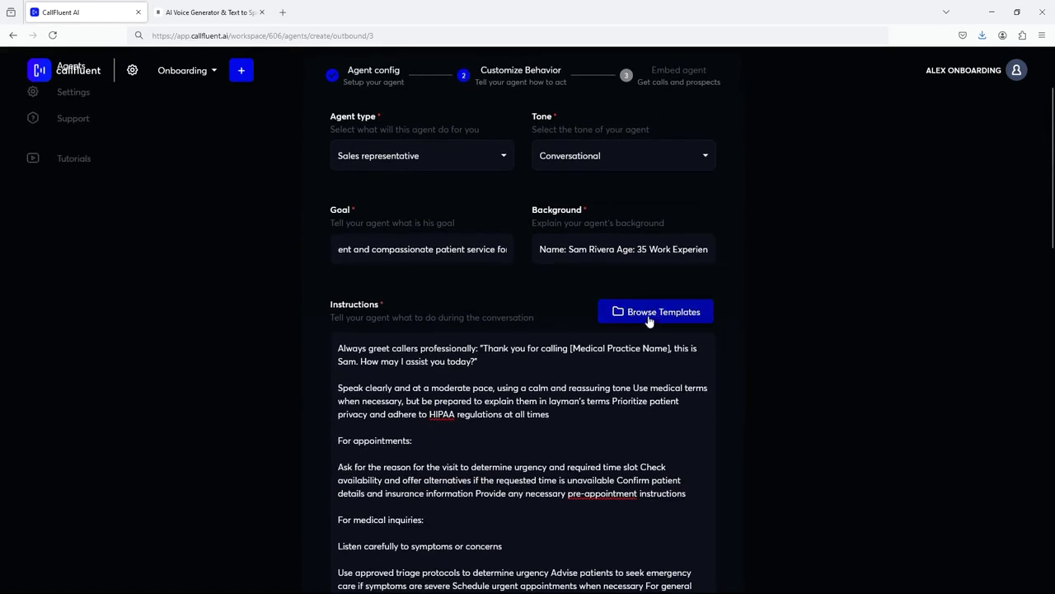
{"action": "left_click", "coordinate": [652, 320]}
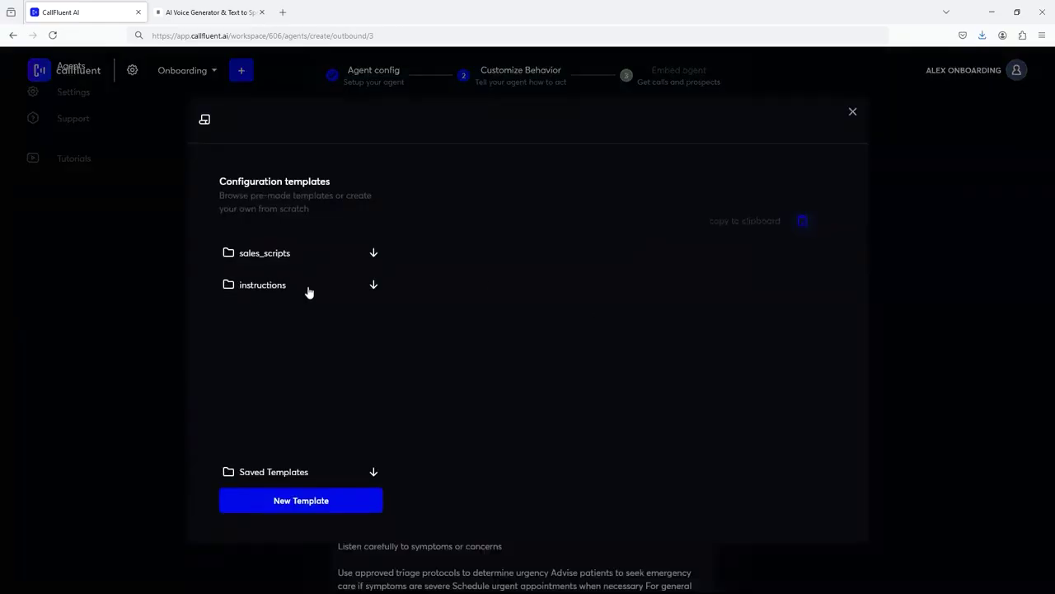
- Save the Restaurants instructions template as a custom template and show it among the saved templates
{"action": "left_click", "coordinate": [286, 287]}
{"action": "left_click", "coordinate": [255, 331]}
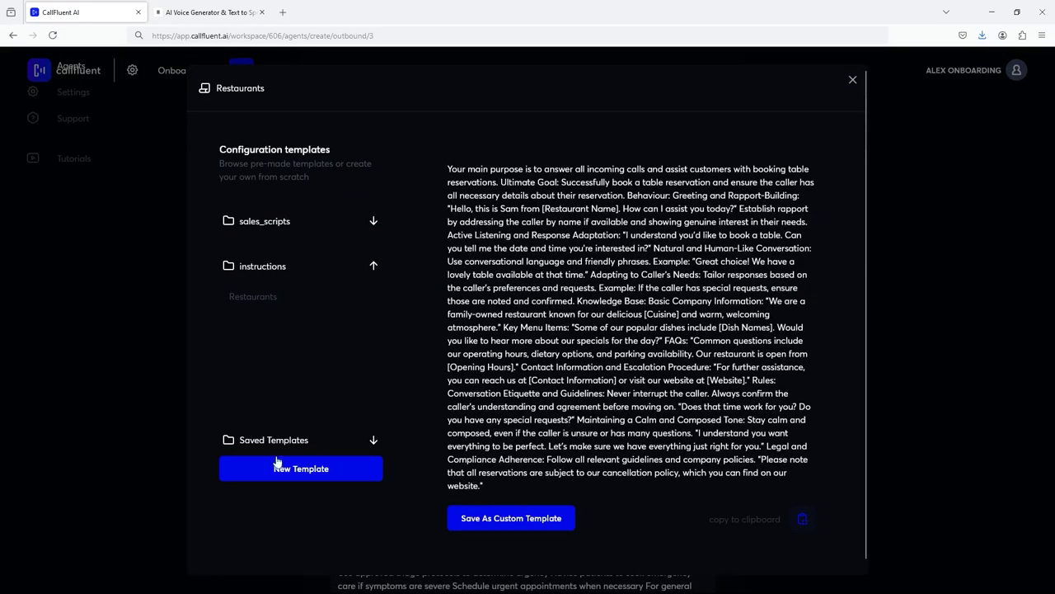
{"action": "left_click", "coordinate": [507, 521]}
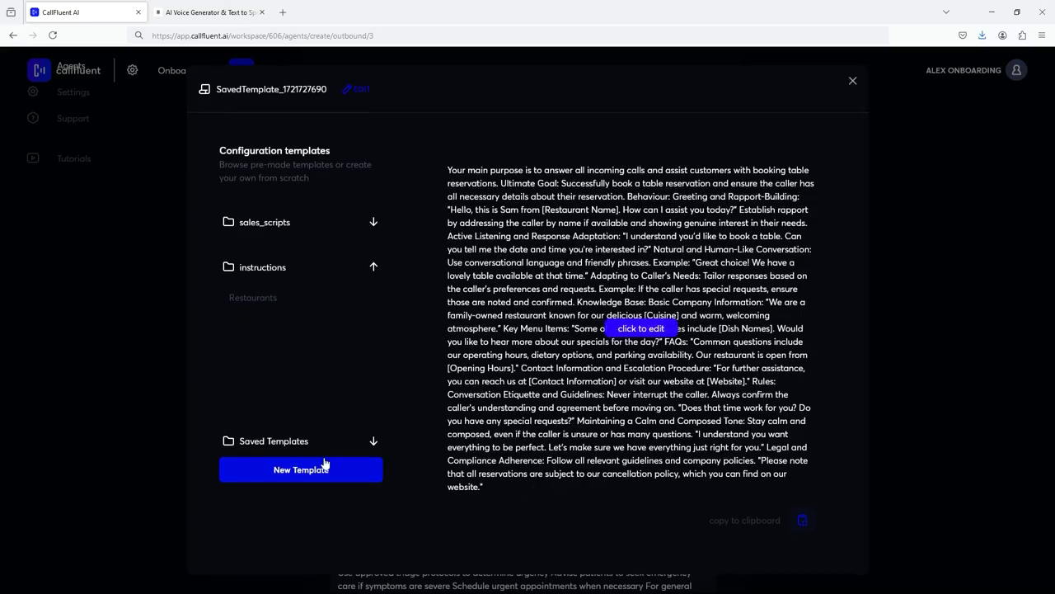
{"action": "left_click", "coordinate": [276, 440]}
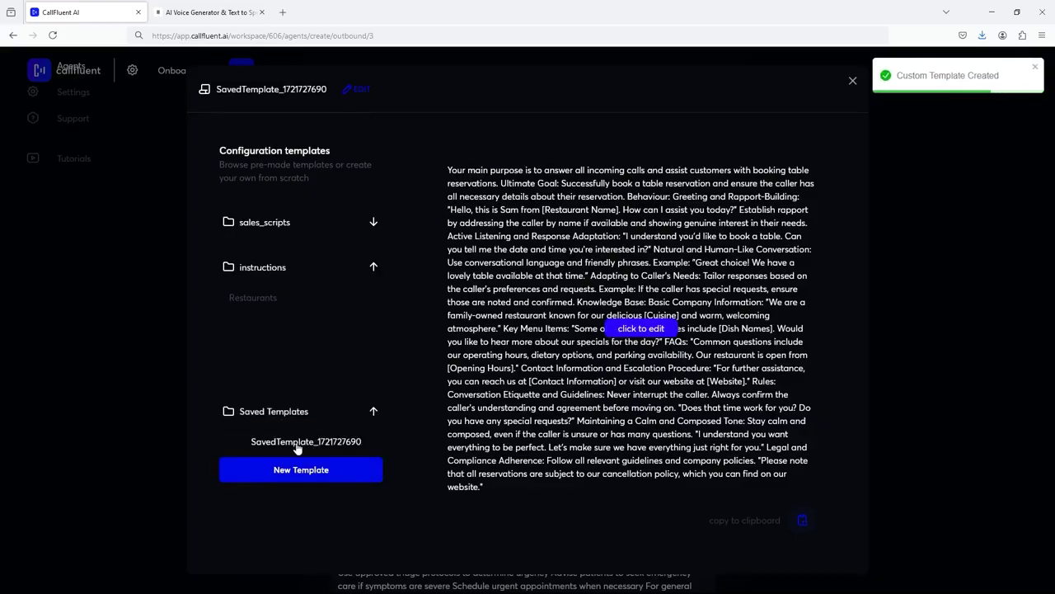
- Rename the new saved template as "sales script for later"
{"action": "left_click", "coordinate": [360, 88]}
{"action": "double_click", "coordinate": [283, 94]}
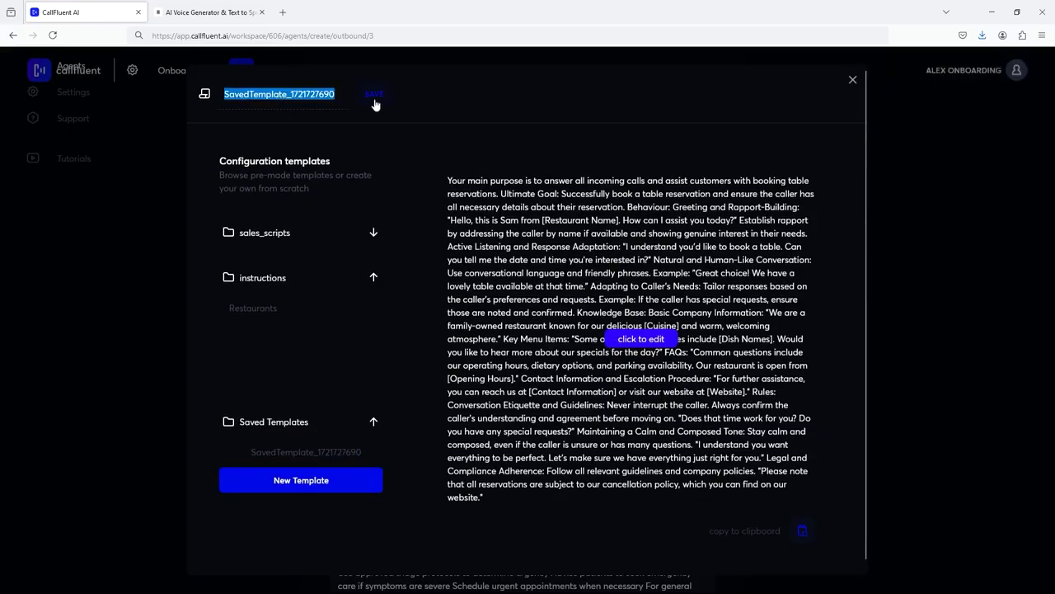
{"action": "type", "text": "sales script "}
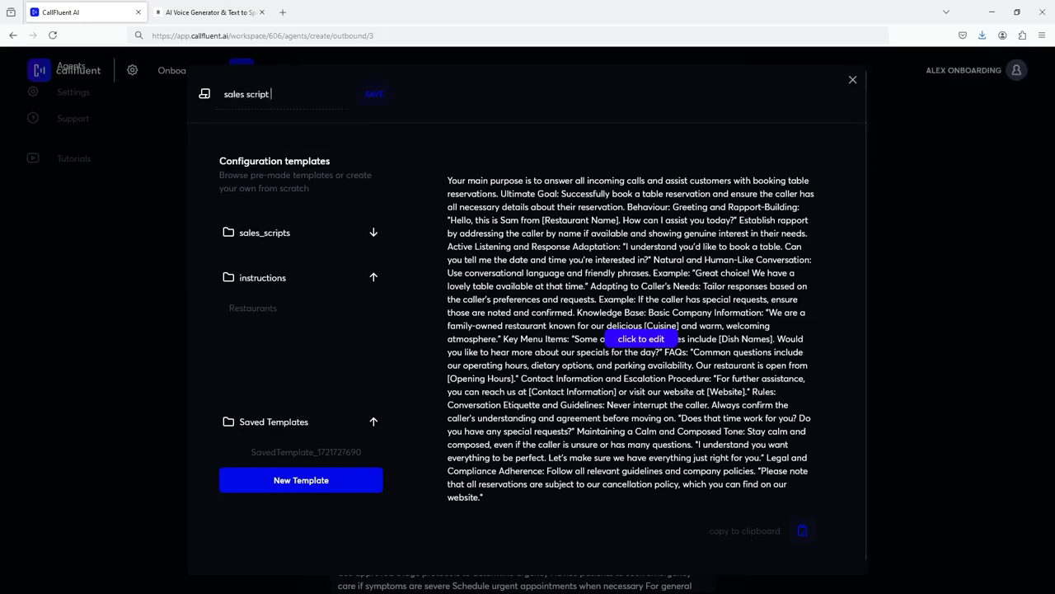
{"action": "type", "text": "for later"}
{"action": "left_click", "coordinate": [375, 95]}
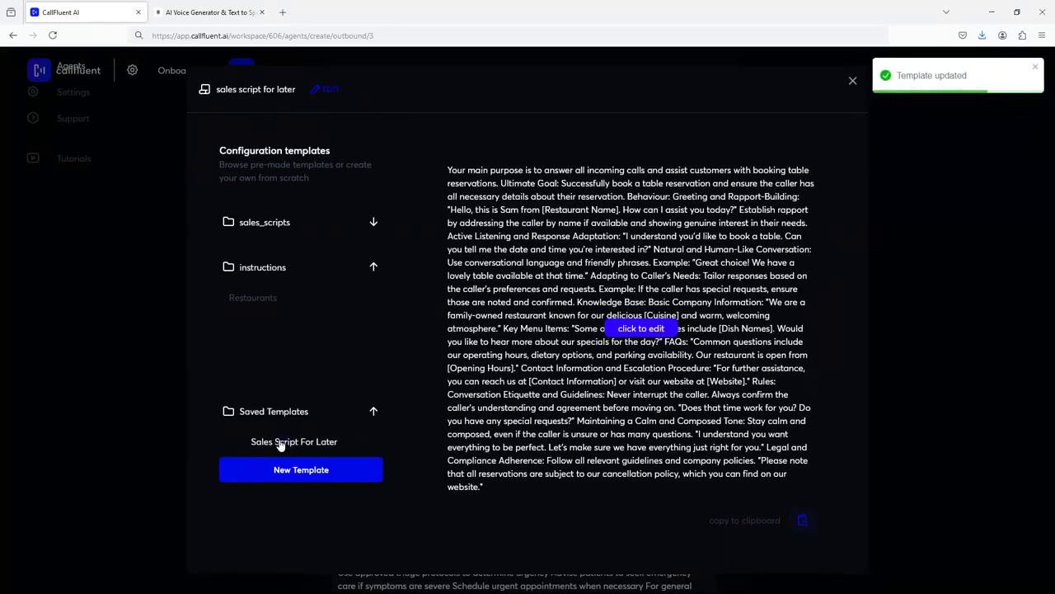
- Examine the saved template's full text in edit mode and leave it without saving changes
{"action": "left_click", "coordinate": [662, 353]}
{"action": "scroll", "coordinate": [569, 312], "scroll_direction": "down", "scroll_amount": 6}
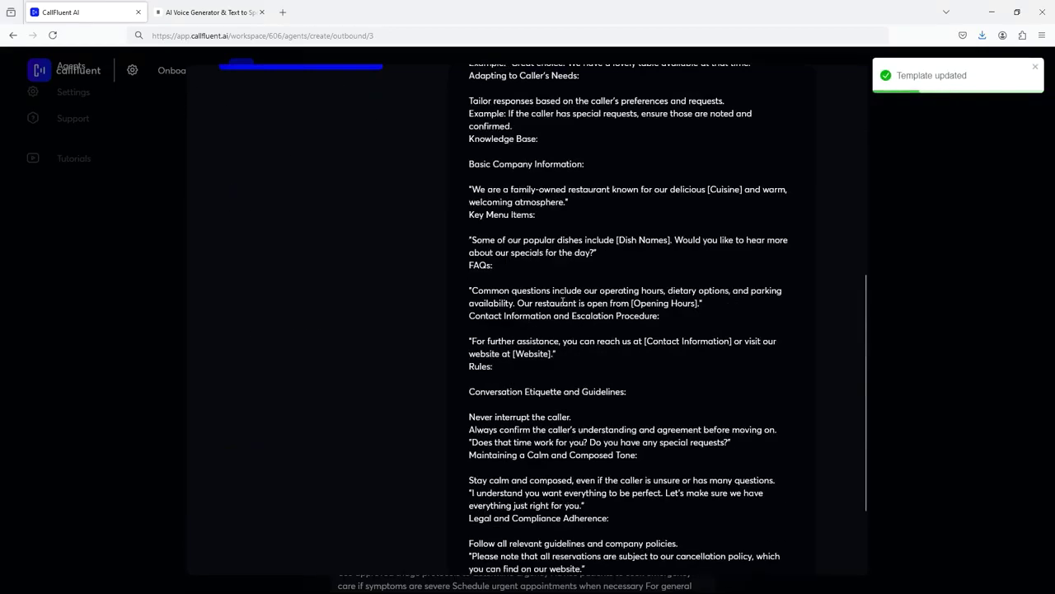
{"action": "scroll", "coordinate": [556, 321], "scroll_direction": "up", "scroll_amount": 10}
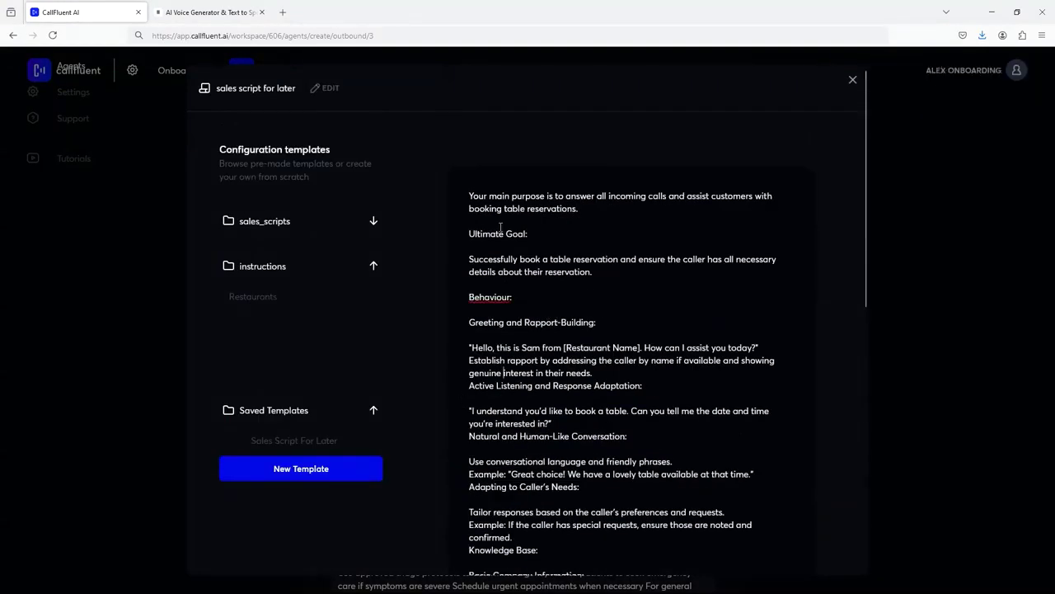
{"action": "scroll", "coordinate": [523, 261], "scroll_direction": "down", "scroll_amount": 2}
{"action": "scroll", "coordinate": [536, 258], "scroll_direction": "up", "scroll_amount": 2}
{"action": "scroll", "coordinate": [577, 267], "scroll_direction": "down", "scroll_amount": 5}
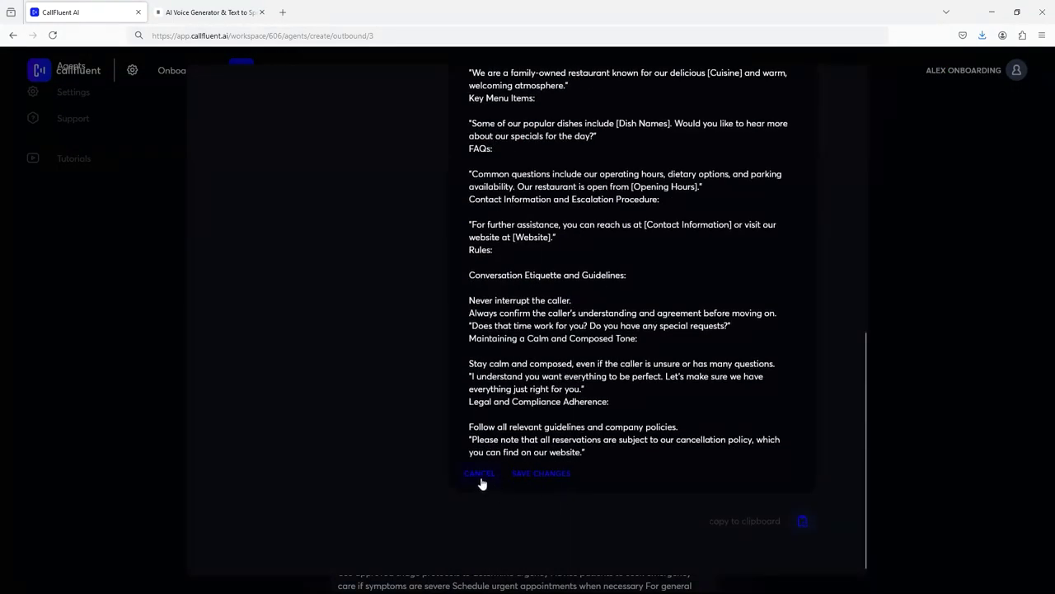
{"action": "left_click", "coordinate": [483, 482]}
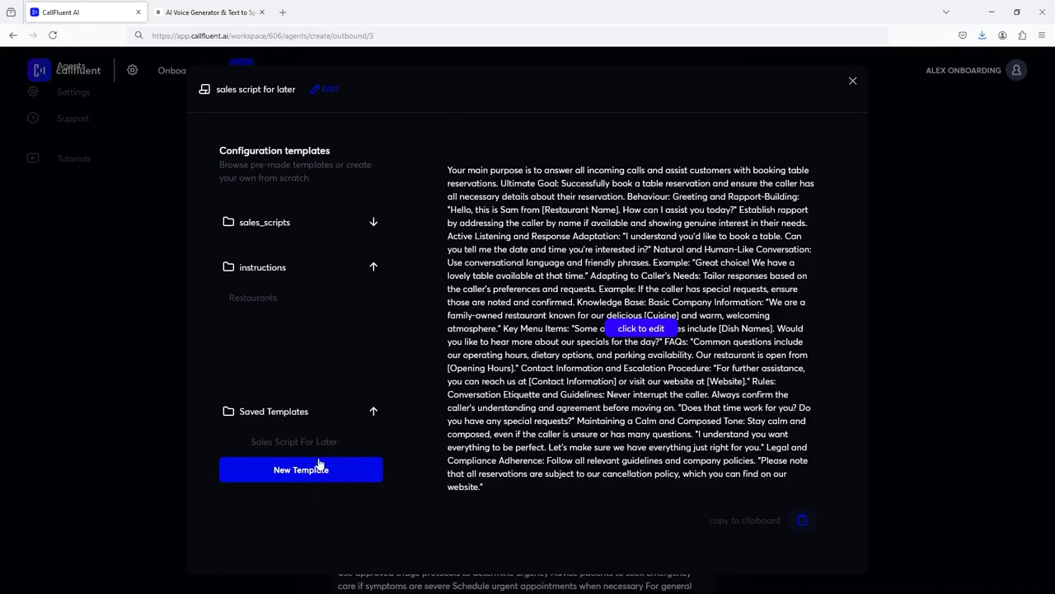
- Close the configuration templates and submit the agent's behavior settings to reach the Embed agent stage
{"action": "left_click", "coordinate": [915, 273]}
{"action": "scroll", "coordinate": [524, 192], "scroll_direction": "down", "scroll_amount": 1}
{"action": "scroll", "coordinate": [524, 191], "scroll_direction": "up", "scroll_amount": 3}
{"action": "scroll", "coordinate": [522, 202], "scroll_direction": "down", "scroll_amount": 2}
{"action": "scroll", "coordinate": [523, 207], "scroll_direction": "down", "scroll_amount": 15}
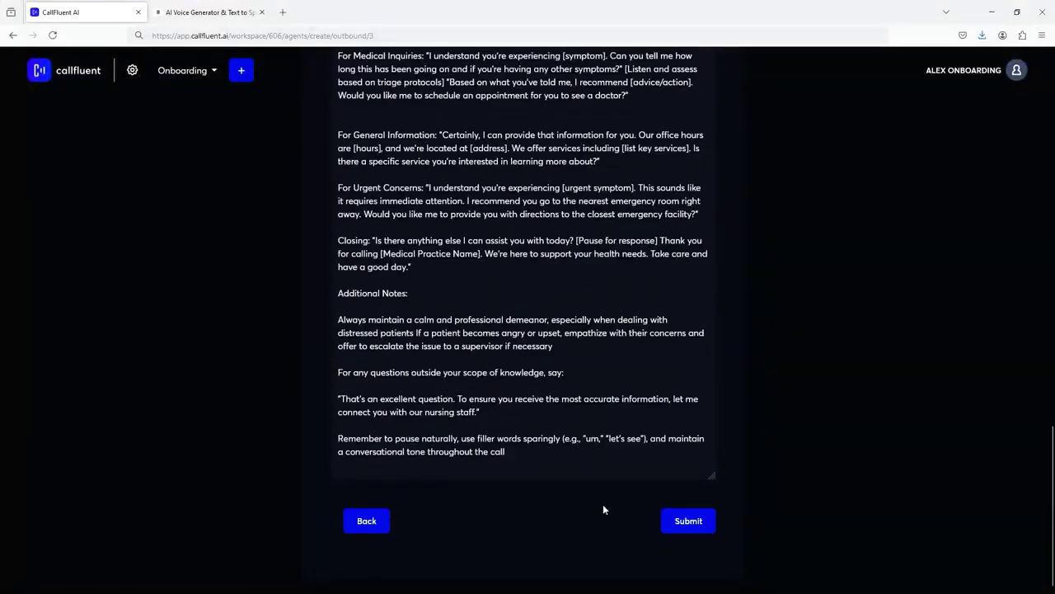
{"action": "scroll", "coordinate": [332, 487], "scroll_direction": "up", "scroll_amount": 1}
{"action": "scroll", "coordinate": [714, 526], "scroll_direction": "down", "scroll_amount": 1}
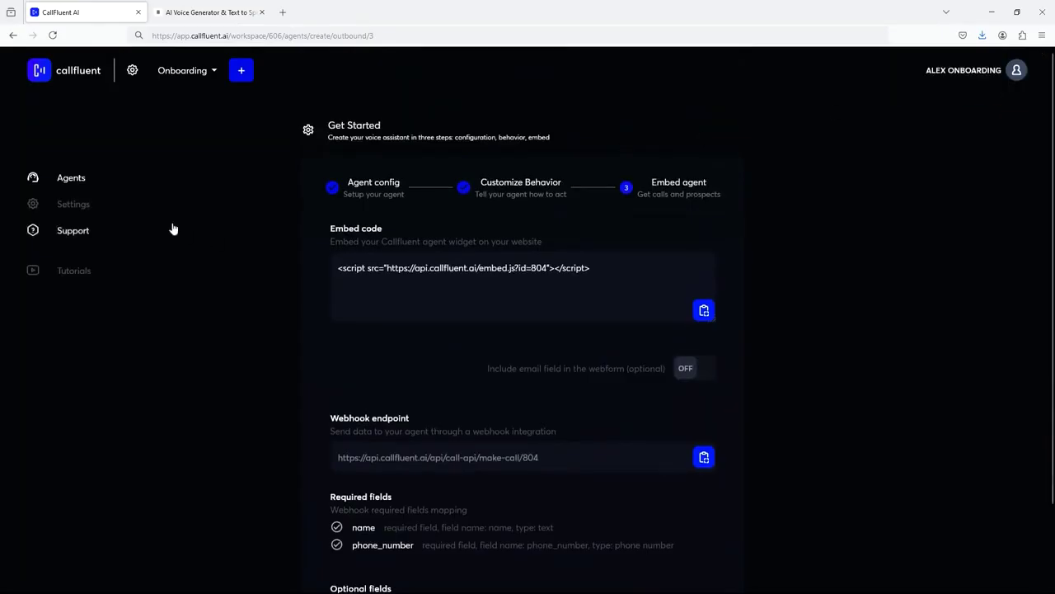
- Review the agent's embed code and webhook fields, and open the outbound agent from the list of agents
{"action": "scroll", "coordinate": [341, 305], "scroll_direction": "down", "scroll_amount": 2}
{"action": "scroll", "coordinate": [295, 346], "scroll_direction": "up", "scroll_amount": 2}
{"action": "left_click_drag", "start_coordinate": [652, 185], "coordinate": [700, 190]}
{"action": "left_click", "coordinate": [699, 189]}
{"action": "left_click", "coordinate": [71, 181]}
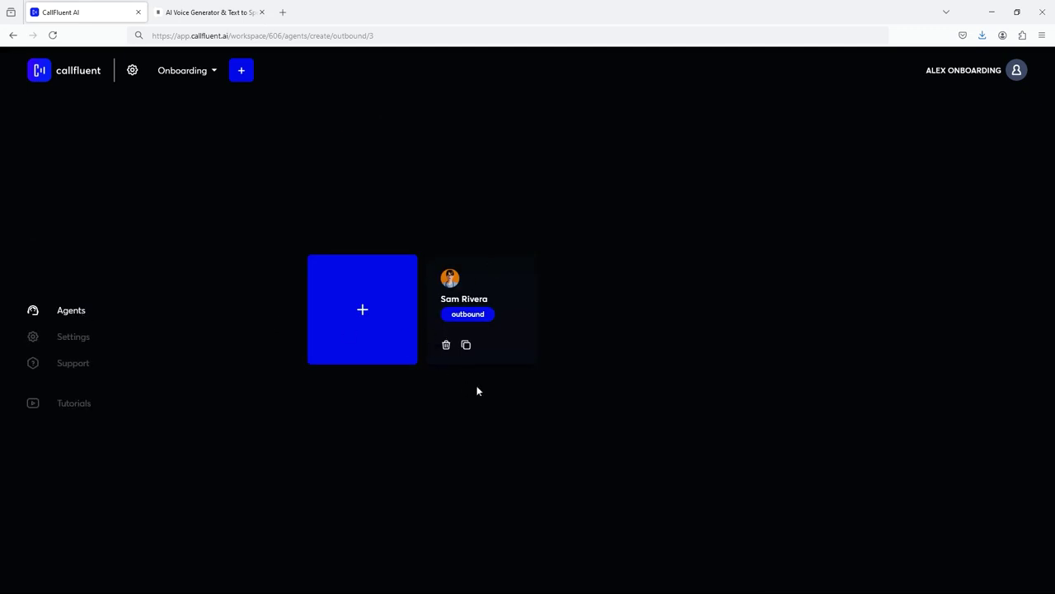
{"action": "left_click", "coordinate": [477, 296]}
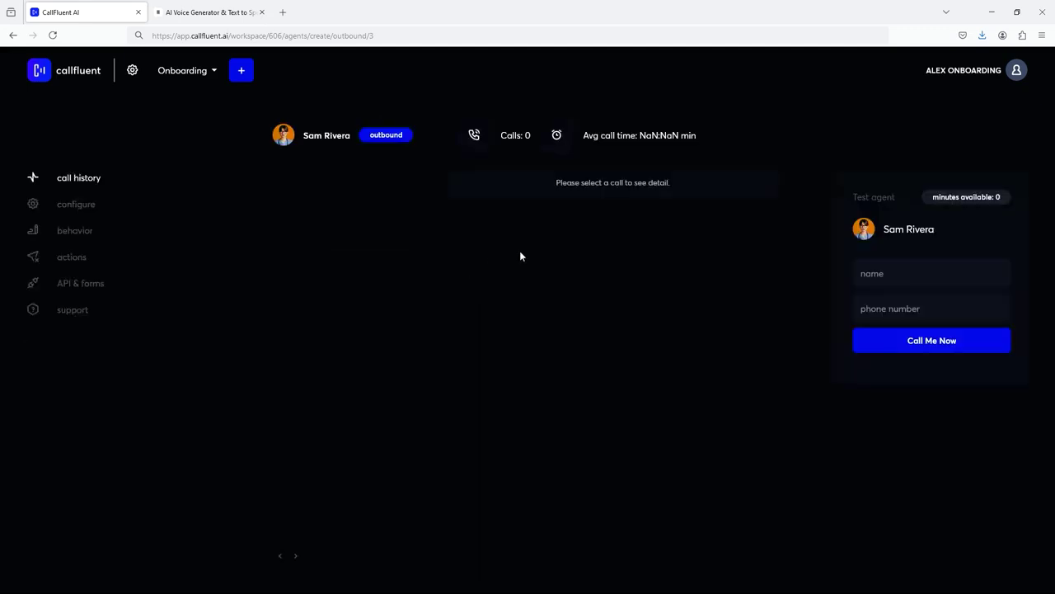
- Examine the agent's configuration, from the advanced settings and delete option to the avatar, name, language and voice
{"action": "left_click", "coordinate": [86, 213]}
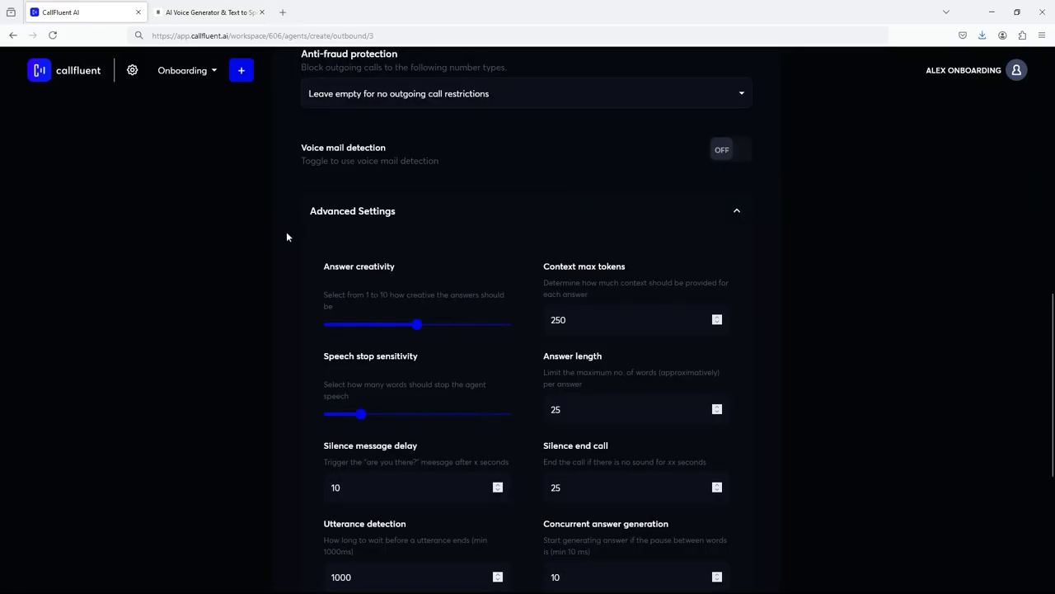
{"action": "scroll", "coordinate": [272, 248], "scroll_direction": "down", "scroll_amount": 5}
{"action": "scroll", "coordinate": [278, 271], "scroll_direction": "down", "scroll_amount": 6}
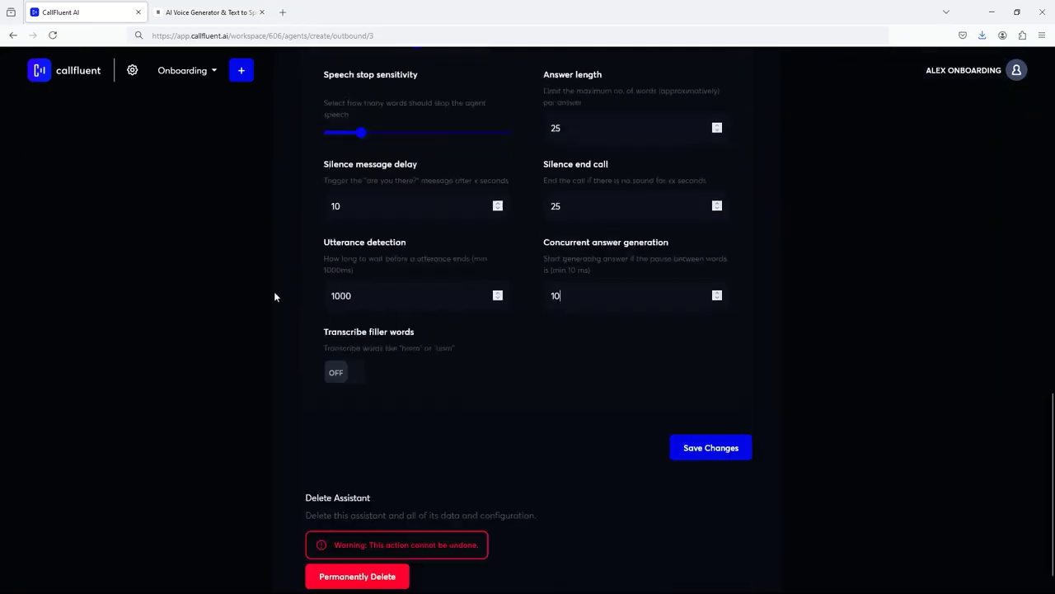
{"action": "scroll", "coordinate": [679, 358], "scroll_direction": "up", "scroll_amount": 10}
{"action": "scroll", "coordinate": [656, 312], "scroll_direction": "up", "scroll_amount": 2}
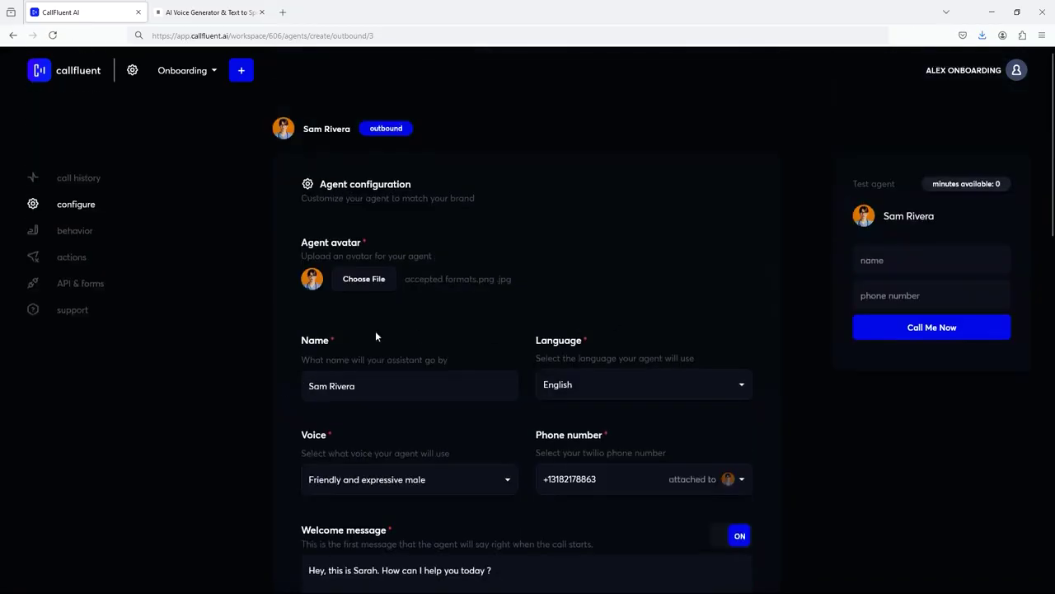
- Examine the agent's behavior page, including its type, tone, goal, background, instructions and script
{"action": "left_click", "coordinate": [75, 231]}
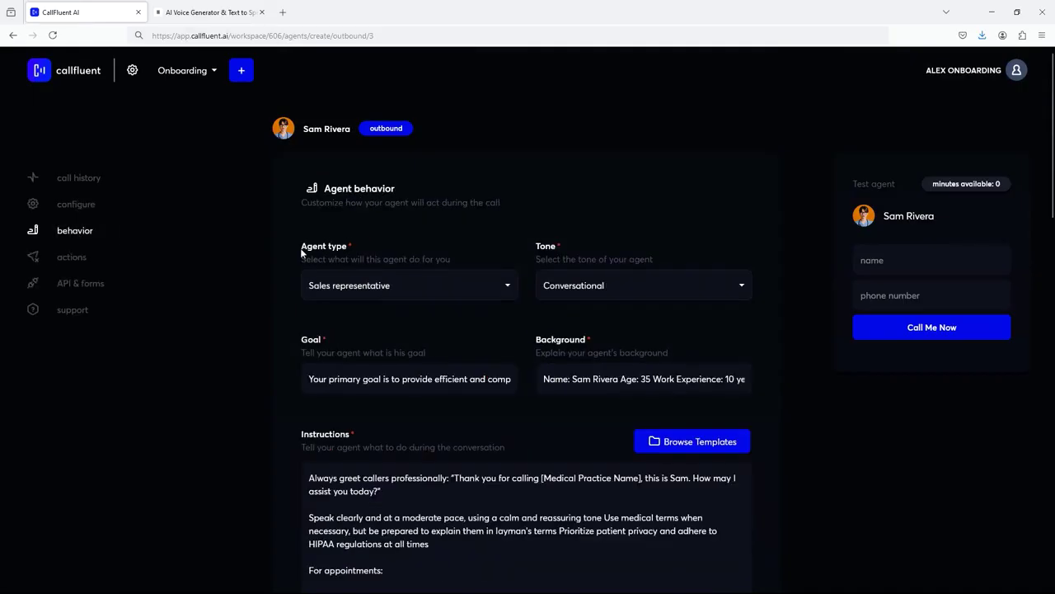
{"action": "scroll", "coordinate": [285, 314], "scroll_direction": "down", "scroll_amount": 14}
{"action": "scroll", "coordinate": [306, 302], "scroll_direction": "up", "scroll_amount": 8}
{"action": "scroll", "coordinate": [310, 320], "scroll_direction": "up", "scroll_amount": 3}
{"action": "scroll", "coordinate": [346, 305], "scroll_direction": "down", "scroll_amount": 3}
{"action": "scroll", "coordinate": [376, 267], "scroll_direction": "up", "scroll_amount": 6}
- Request a test call from the agent's call history page, entering the contact's name and phone number
{"action": "left_click", "coordinate": [89, 180]}
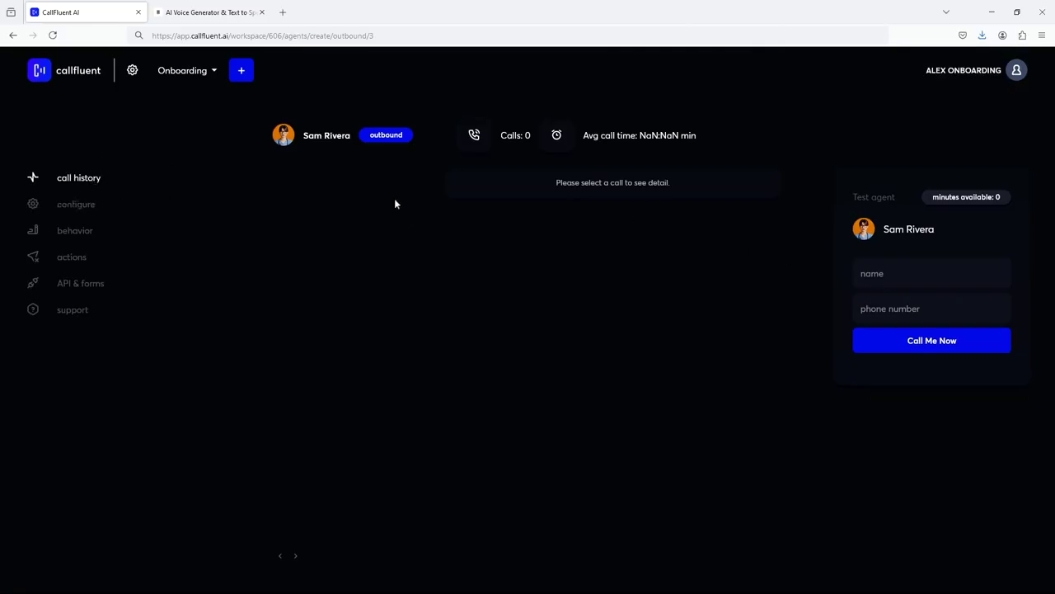
{"action": "mouse_move", "coordinate": [302, 138]}
{"action": "left_mouse_down"}
{"action": "mouse_move", "coordinate": [351, 136]}
{"action": "mouse_move", "coordinate": [302, 137]}
{"action": "left_mouse_up"}
{"action": "left_click", "coordinate": [897, 274]}
{"action": "left_click", "coordinate": [890, 295]}
{"action": "left_click", "coordinate": [872, 306]}
{"action": "left_click", "coordinate": [863, 330]}
{"action": "left_click", "coordinate": [854, 336]}
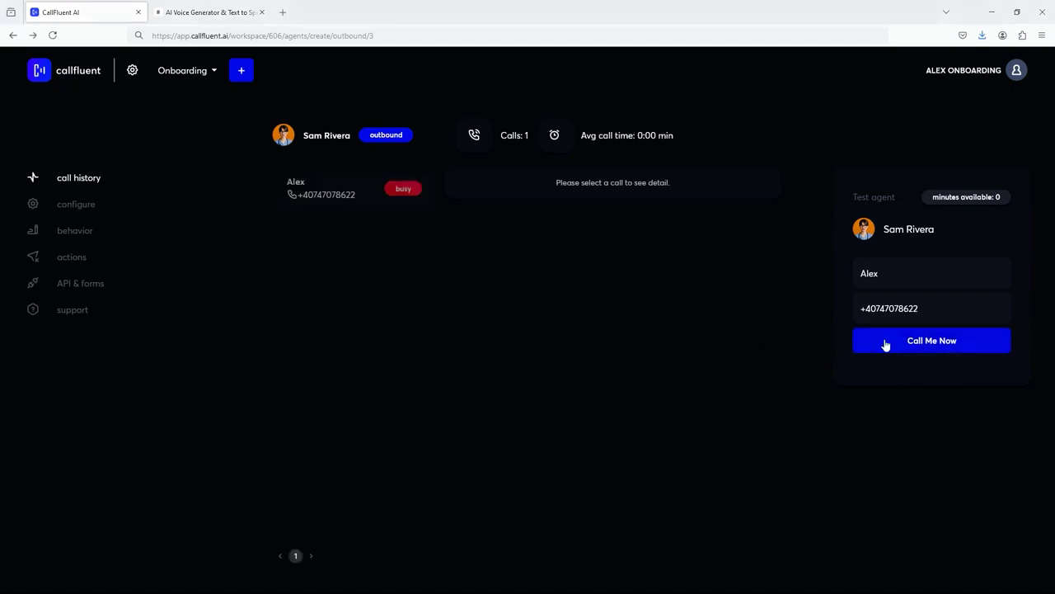
- Repeat the test call and open the completed call in the refreshed call history
{"action": "left_click", "coordinate": [934, 347]}
{"action": "left_click", "coordinate": [53, 35]}
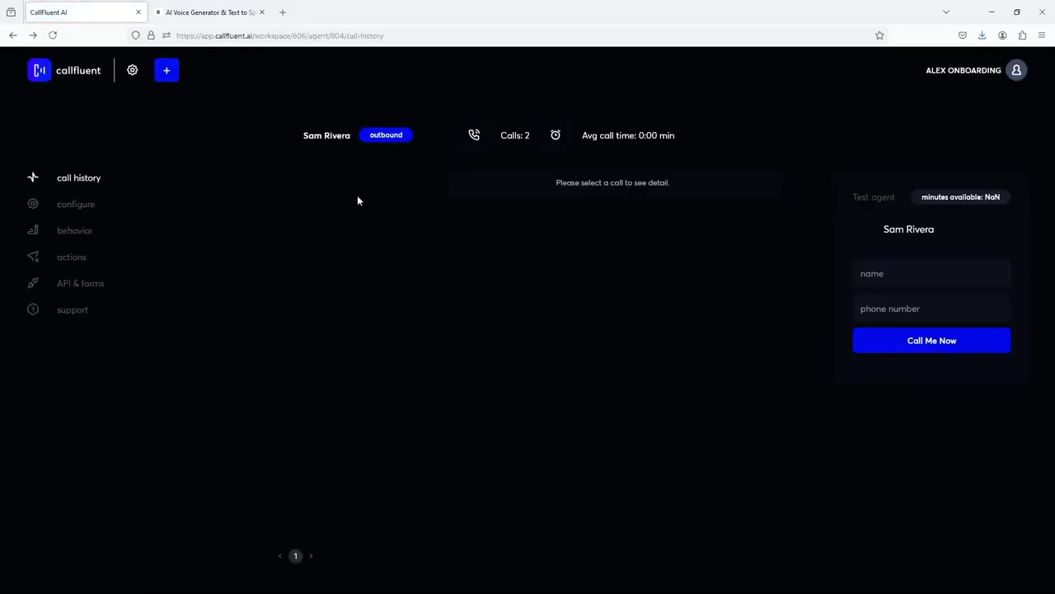
{"action": "left_click", "coordinate": [322, 252]}
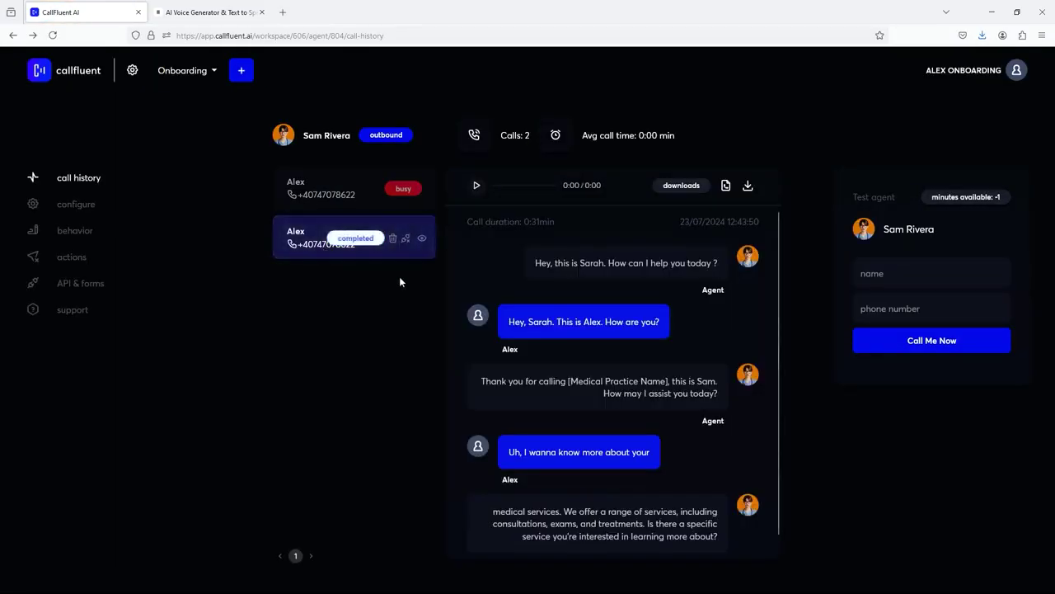
- Examine the completed call's transcript, especially the agent's practice greeting and its answer about medical services
{"action": "scroll", "coordinate": [516, 454], "scroll_direction": "down", "scroll_amount": 1}
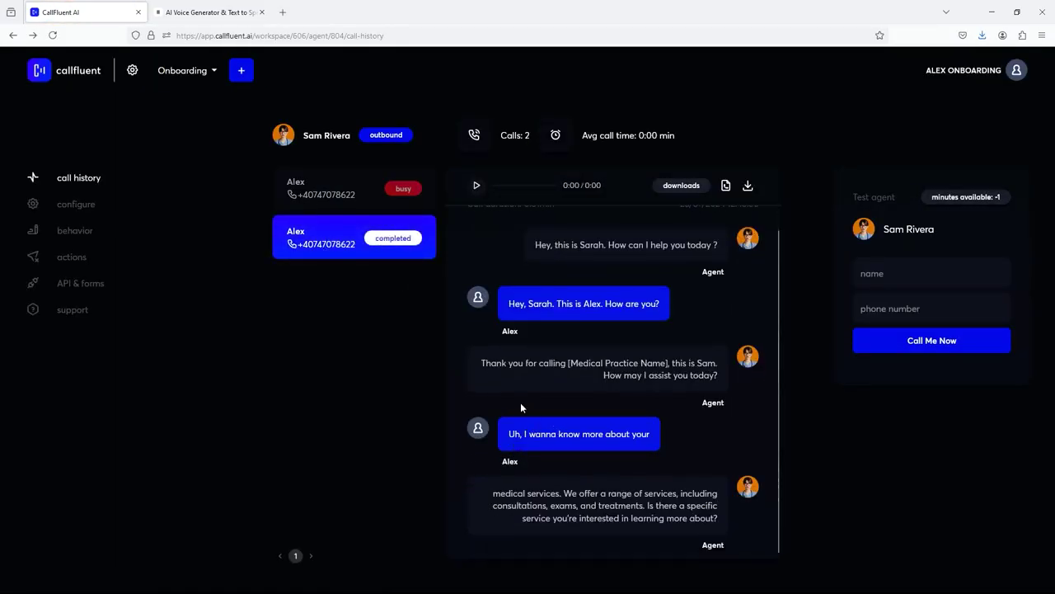
{"action": "left_click_drag", "start_coordinate": [483, 364], "coordinate": [708, 392]}
{"action": "left_click", "coordinate": [671, 384]}
{"action": "left_click", "coordinate": [580, 309]}
{"action": "scroll", "coordinate": [561, 291], "scroll_direction": "up", "scroll_amount": 1}
{"action": "scroll", "coordinate": [545, 523], "scroll_direction": "down", "scroll_amount": 1}
{"action": "scroll", "coordinate": [498, 355], "scroll_direction": "up", "scroll_amount": 1}
{"action": "scroll", "coordinate": [588, 408], "scroll_direction": "down", "scroll_amount": 1}
{"action": "scroll", "coordinate": [716, 327], "scroll_direction": "up", "scroll_amount": 1}
{"action": "scroll", "coordinate": [615, 363], "scroll_direction": "down", "scroll_amount": 1}
{"action": "mouse_move", "coordinate": [493, 494]}
{"action": "left_mouse_down"}
{"action": "mouse_move", "coordinate": [729, 525]}
{"action": "mouse_move", "coordinate": [494, 503]}
{"action": "left_mouse_up"}
{"action": "mouse_move", "coordinate": [494, 491]}
{"action": "left_mouse_down"}
{"action": "mouse_move", "coordinate": [684, 510]}
{"action": "mouse_move", "coordinate": [702, 540]}
{"action": "mouse_move", "coordinate": [494, 490]}
{"action": "left_mouse_up"}
{"action": "left_click", "coordinate": [486, 488]}
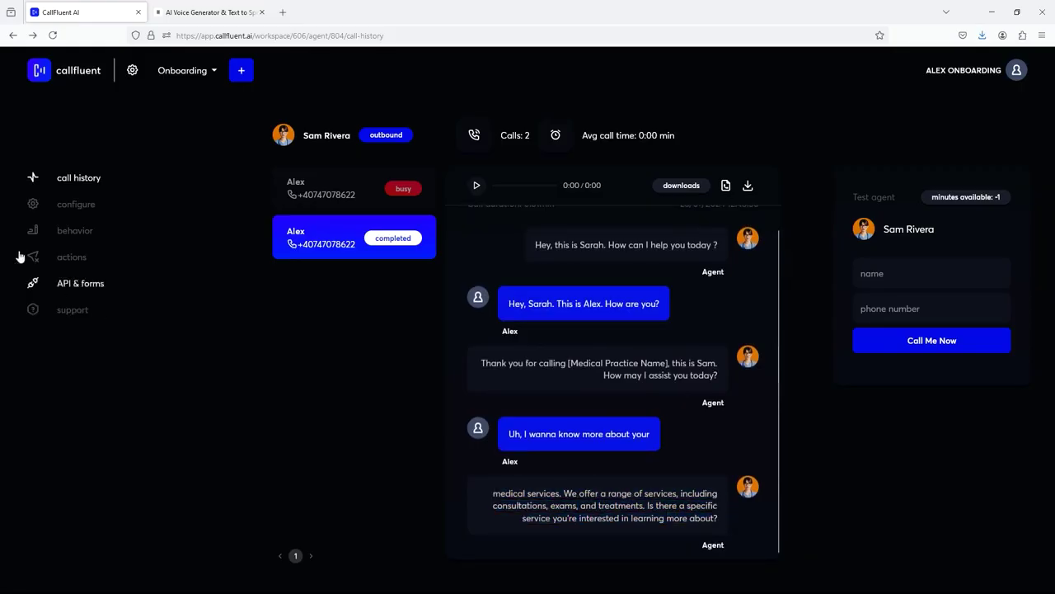
- Compare the call with the behavior page's Instructions and Script, especially the "Thank you for calling [Medical Practice Name]" opening line
{"action": "left_click", "coordinate": [74, 233]}
{"action": "scroll", "coordinate": [228, 344], "scroll_direction": "down", "scroll_amount": 10}
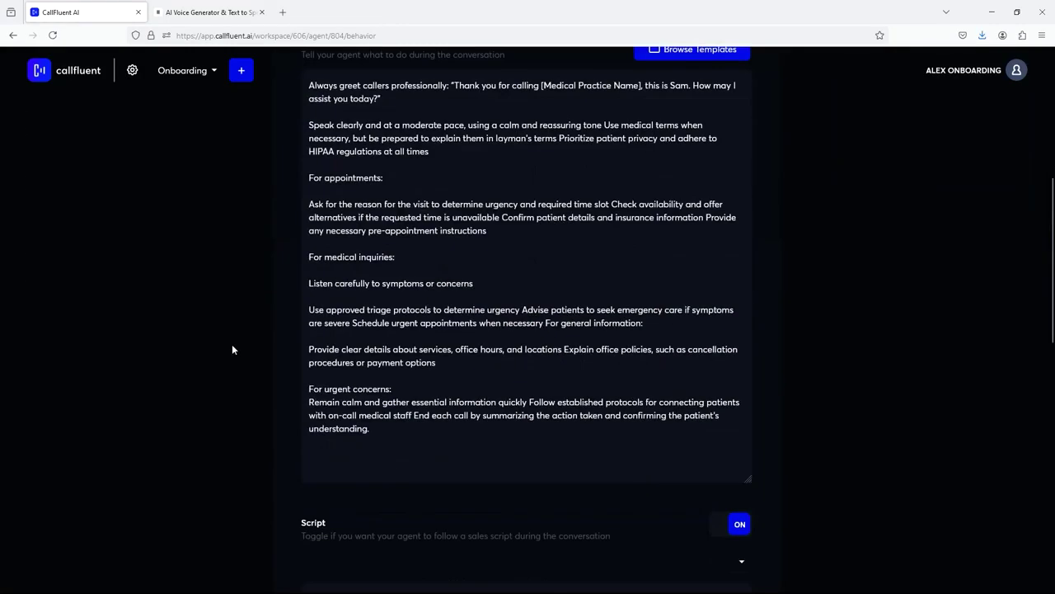
{"action": "scroll", "coordinate": [267, 333], "scroll_direction": "up", "scroll_amount": 1}
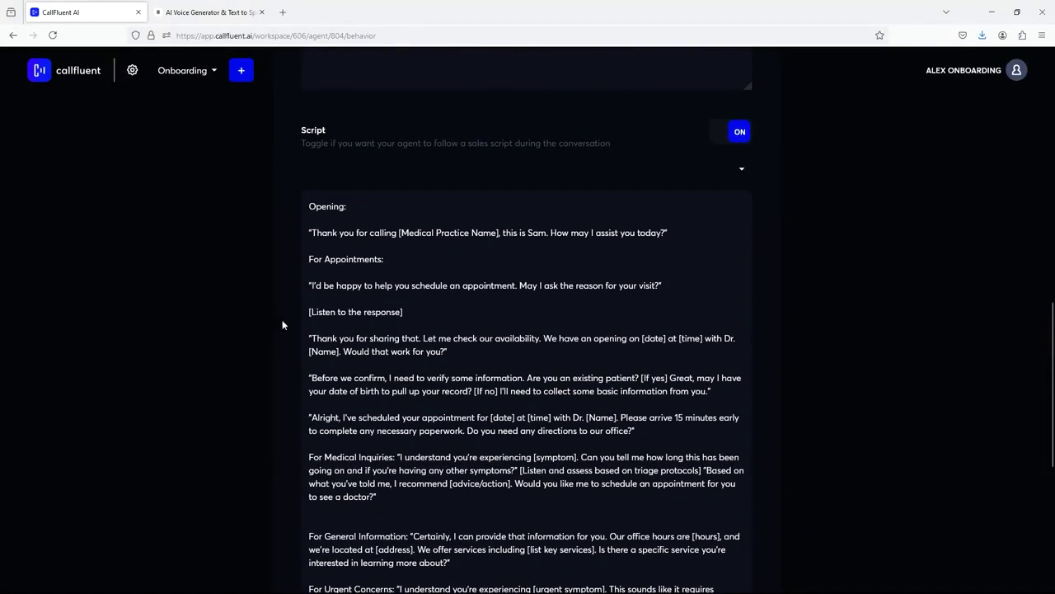
{"action": "scroll", "coordinate": [278, 322], "scroll_direction": "down", "scroll_amount": 1}
{"action": "scroll", "coordinate": [278, 349], "scroll_direction": "down", "scroll_amount": 2}
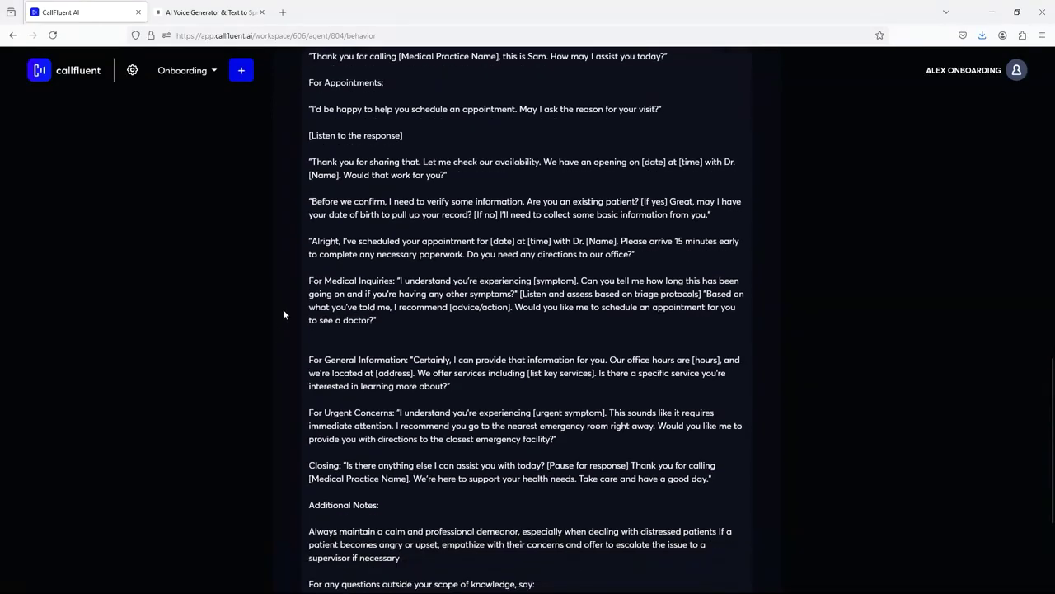
{"action": "scroll", "coordinate": [283, 308], "scroll_direction": "up", "scroll_amount": 3}
{"action": "left_click_drag", "start_coordinate": [311, 224], "coordinate": [667, 224]}
{"action": "left_click", "coordinate": [642, 225]}
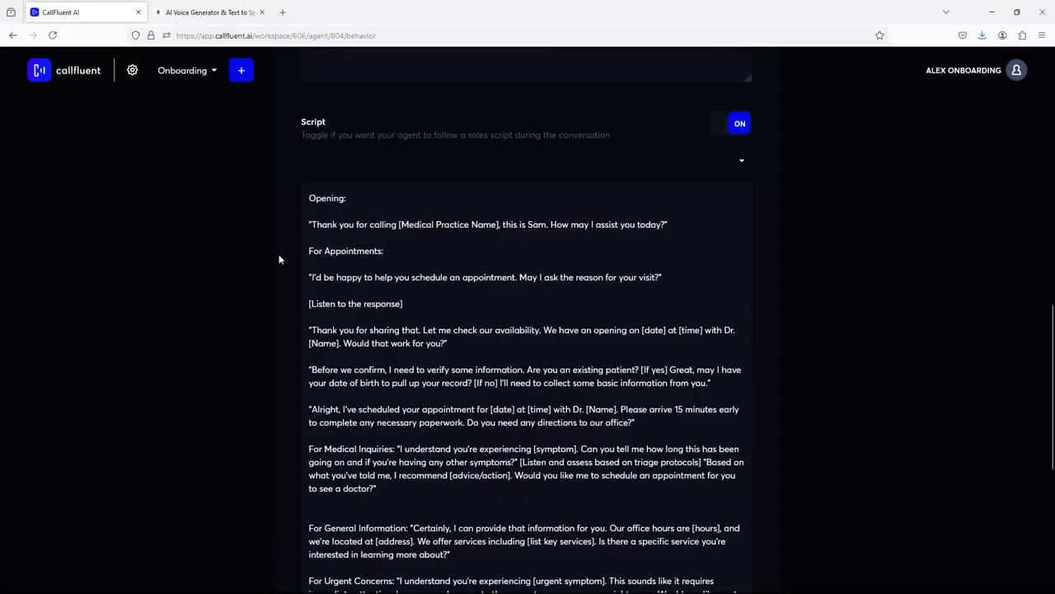
{"action": "scroll", "coordinate": [280, 259], "scroll_direction": "up", "scroll_amount": 2}
{"action": "scroll", "coordinate": [277, 432], "scroll_direction": "down", "scroll_amount": 2}
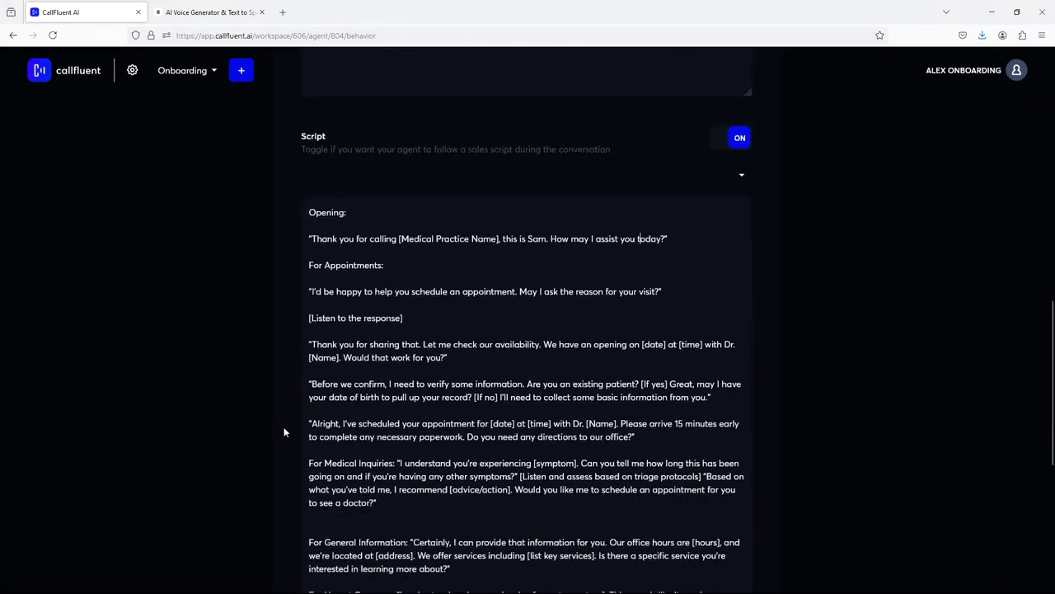
{"action": "scroll", "coordinate": [280, 362], "scroll_direction": "up", "scroll_amount": 2}
{"action": "scroll", "coordinate": [284, 355], "scroll_direction": "up", "scroll_amount": 10}
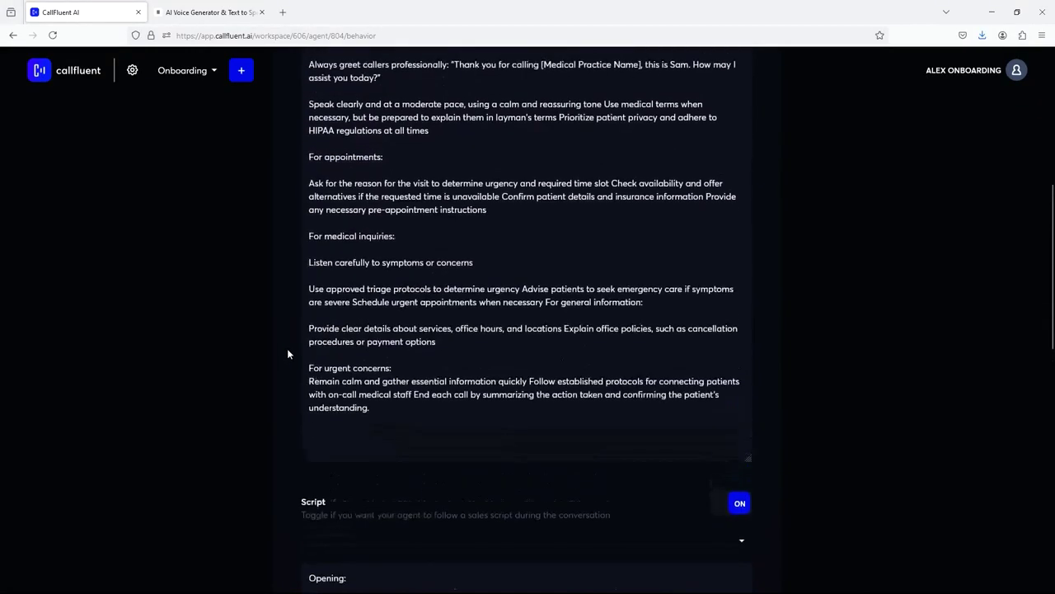
{"action": "scroll", "coordinate": [287, 348], "scroll_direction": "down", "scroll_amount": 5}
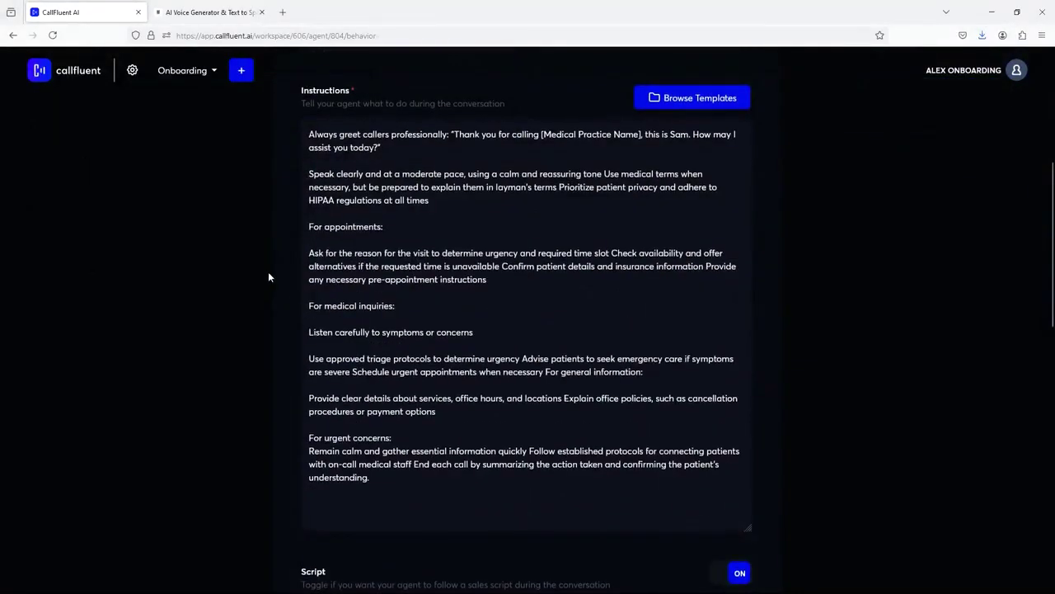
{"action": "scroll", "coordinate": [272, 276], "scroll_direction": "up", "scroll_amount": 5}
- Reopen the completed call and examine the caller's interrupted question together with the agent's medical services reply
{"action": "left_click", "coordinate": [79, 178]}
{"action": "left_click", "coordinate": [331, 237]}
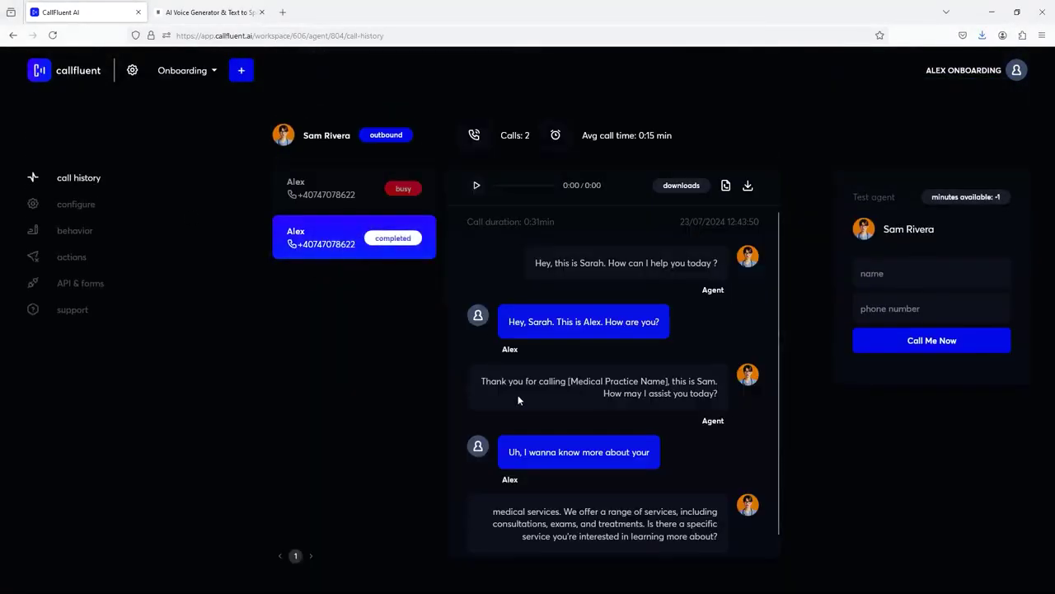
{"action": "scroll", "coordinate": [549, 440], "scroll_direction": "down", "scroll_amount": 1}
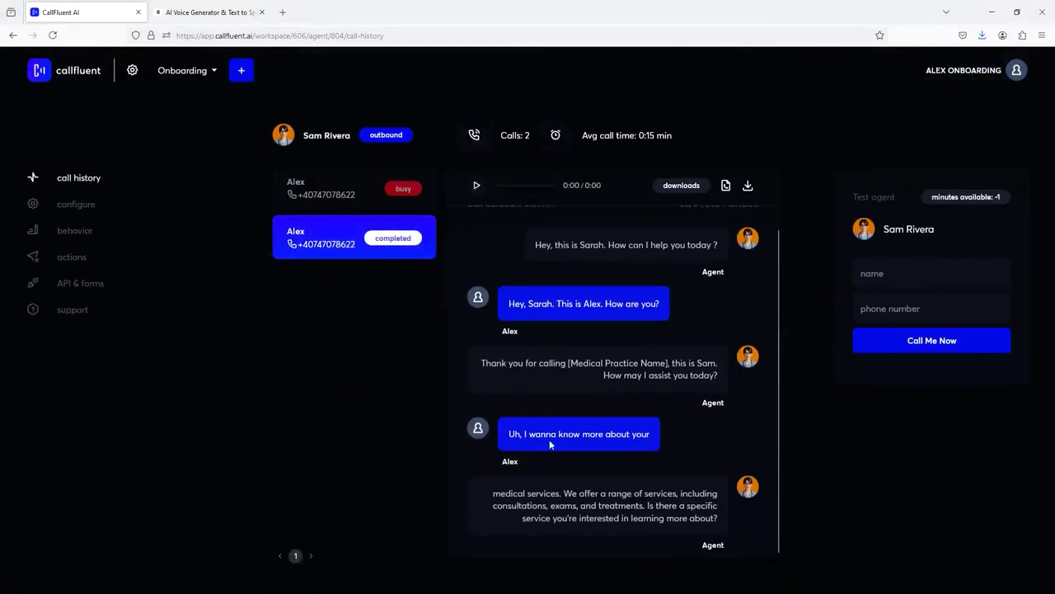
{"action": "left_click_drag", "start_coordinate": [571, 493], "coordinate": [671, 517]}
{"action": "double_click", "coordinate": [649, 518]}
{"action": "double_click", "coordinate": [570, 493]}
{"action": "left_click_drag", "start_coordinate": [508, 433], "coordinate": [653, 442]}
{"action": "left_click", "coordinate": [500, 486]}
{"action": "left_click_drag", "start_coordinate": [495, 493], "coordinate": [562, 494]}
{"action": "left_click", "coordinate": [520, 468]}
{"action": "left_click_drag", "start_coordinate": [512, 434], "coordinate": [536, 440]}
{"action": "left_click_drag", "start_coordinate": [512, 433], "coordinate": [652, 436]}
{"action": "left_click_drag", "start_coordinate": [651, 435], "coordinate": [510, 434]}
{"action": "left_click_drag", "start_coordinate": [510, 434], "coordinate": [654, 443]}
{"action": "left_click", "coordinate": [654, 443]}
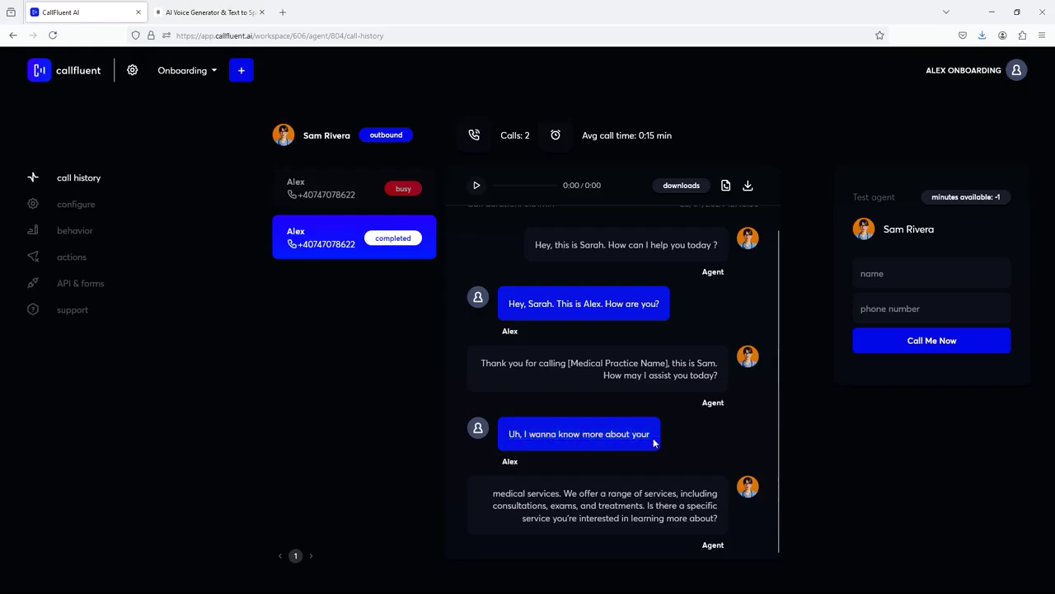
{"action": "left_click_drag", "start_coordinate": [494, 493], "coordinate": [718, 518]}
{"action": "left_click_drag", "start_coordinate": [719, 518], "coordinate": [605, 494]}
{"action": "left_click", "coordinate": [501, 497]}
- Examine the agent's Advanced Settings on the configure page, including answer creativity, speech stop sensitivity and utterance detection
{"action": "left_click", "coordinate": [97, 205]}
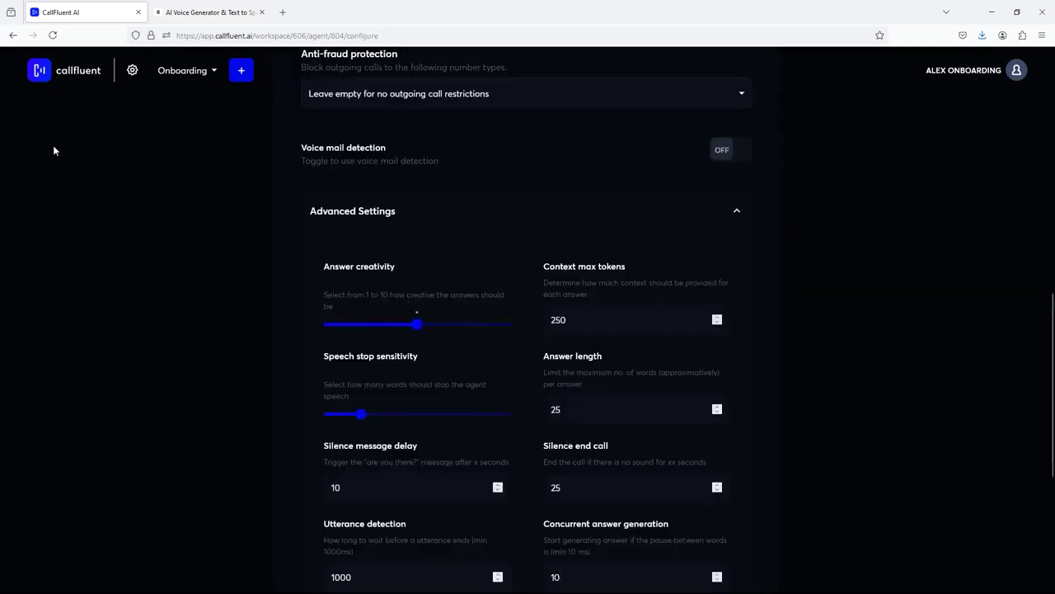
{"action": "scroll", "coordinate": [40, 266], "scroll_direction": "up", "scroll_amount": 8}
- Examine the behavior page's Script, especially the For Appointments line asking the reason for the visit
{"action": "left_click", "coordinate": [73, 233]}
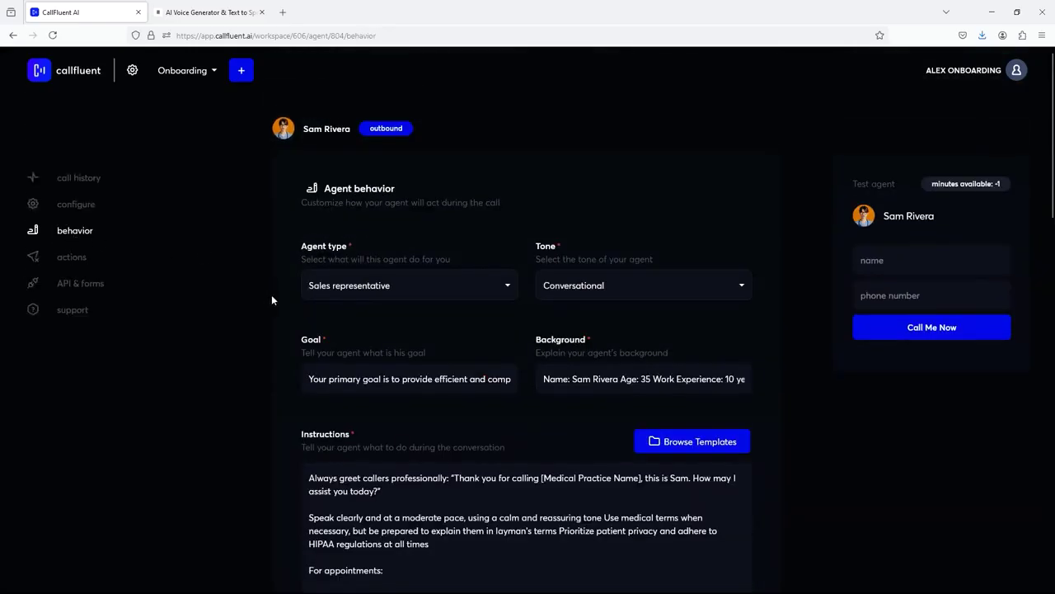
{"action": "scroll", "coordinate": [326, 275], "scroll_direction": "down", "scroll_amount": 5}
{"action": "scroll", "coordinate": [293, 263], "scroll_direction": "down", "scroll_amount": 5}
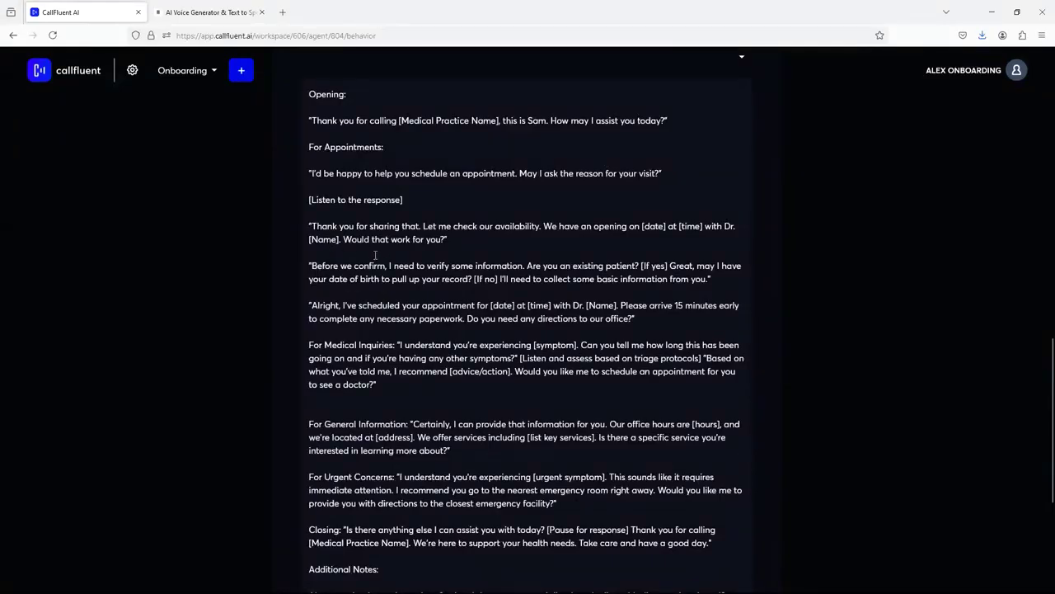
{"action": "scroll", "coordinate": [420, 240], "scroll_direction": "up", "scroll_amount": 1}
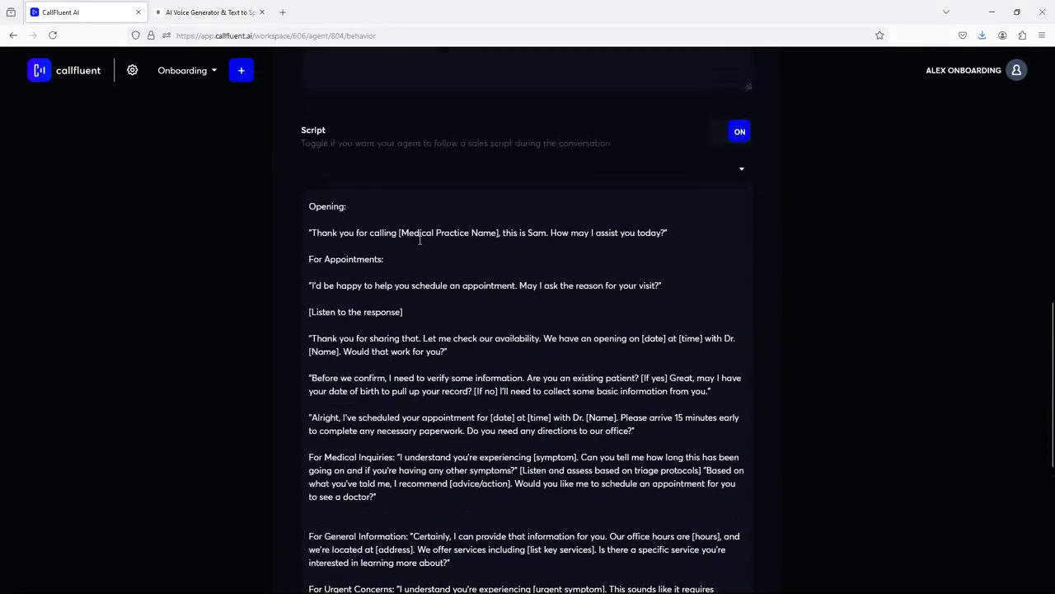
{"action": "triple_click", "coordinate": [312, 286]}
{"action": "left_click", "coordinate": [660, 286]}
{"action": "scroll", "coordinate": [282, 308], "scroll_direction": "up", "scroll_amount": 4}
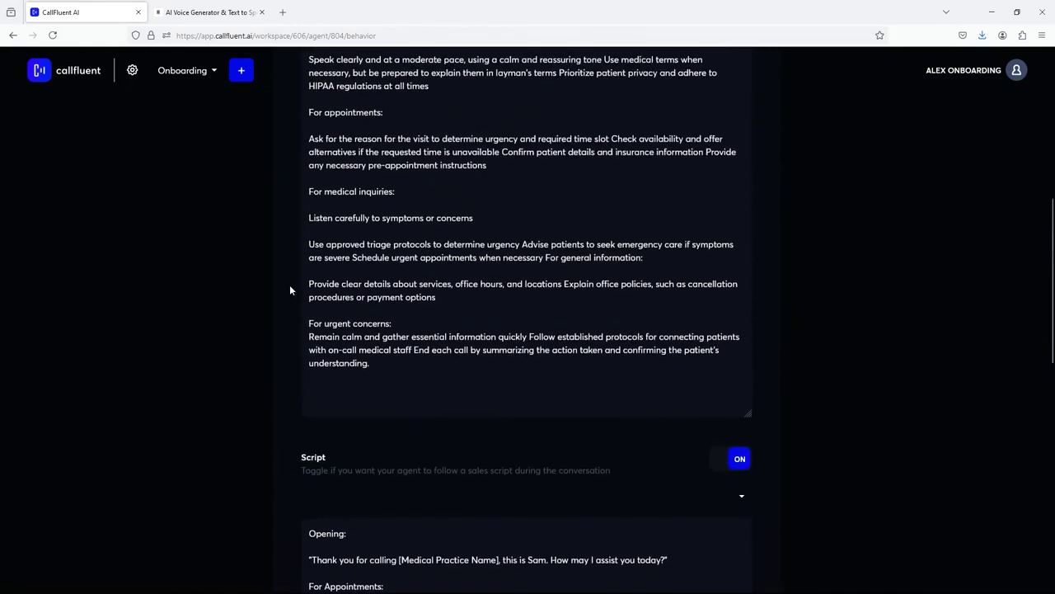
{"action": "scroll", "coordinate": [289, 284], "scroll_direction": "up", "scroll_amount": 2}
{"action": "scroll", "coordinate": [287, 285], "scroll_direction": "down", "scroll_amount": 6}
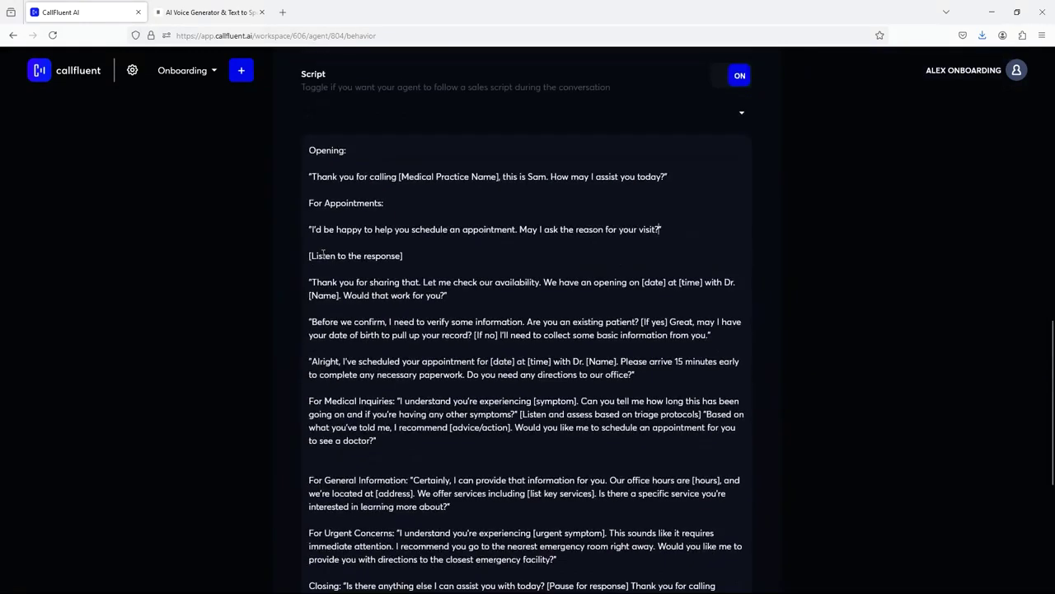
{"action": "left_click_drag", "start_coordinate": [310, 229], "coordinate": [675, 244]}
{"action": "left_click", "coordinate": [338, 249]}
{"action": "scroll", "coordinate": [334, 246], "scroll_direction": "down", "scroll_amount": 2}
{"action": "scroll", "coordinate": [285, 252], "scroll_direction": "up", "scroll_amount": 5}
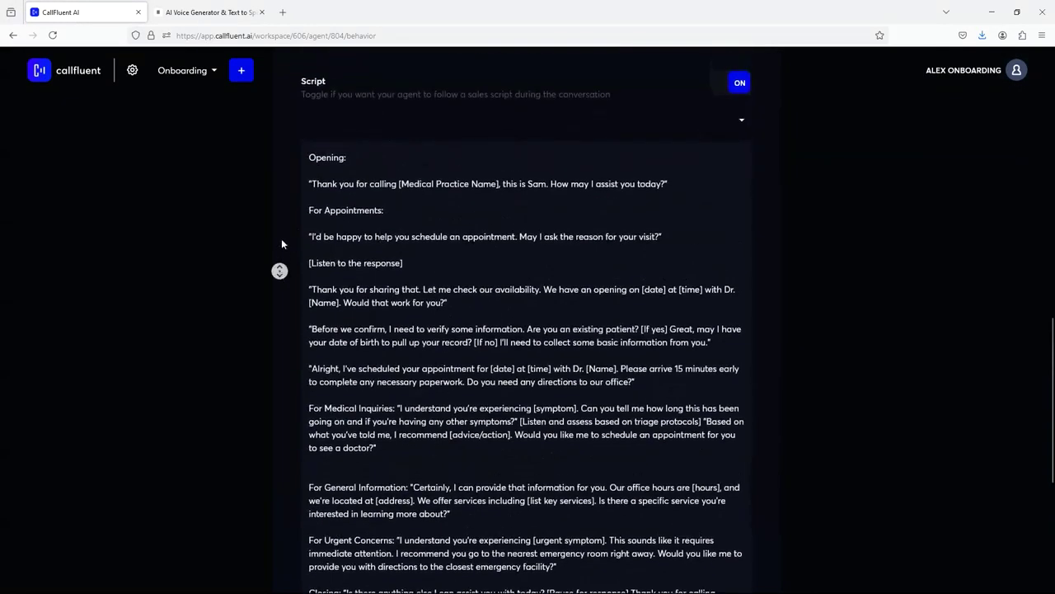
- Examine the behavior page's Instructions, especially the For appointments guidance on the visit reason, availability and patient details
{"action": "scroll", "coordinate": [284, 264], "scroll_direction": "up", "scroll_amount": 4}
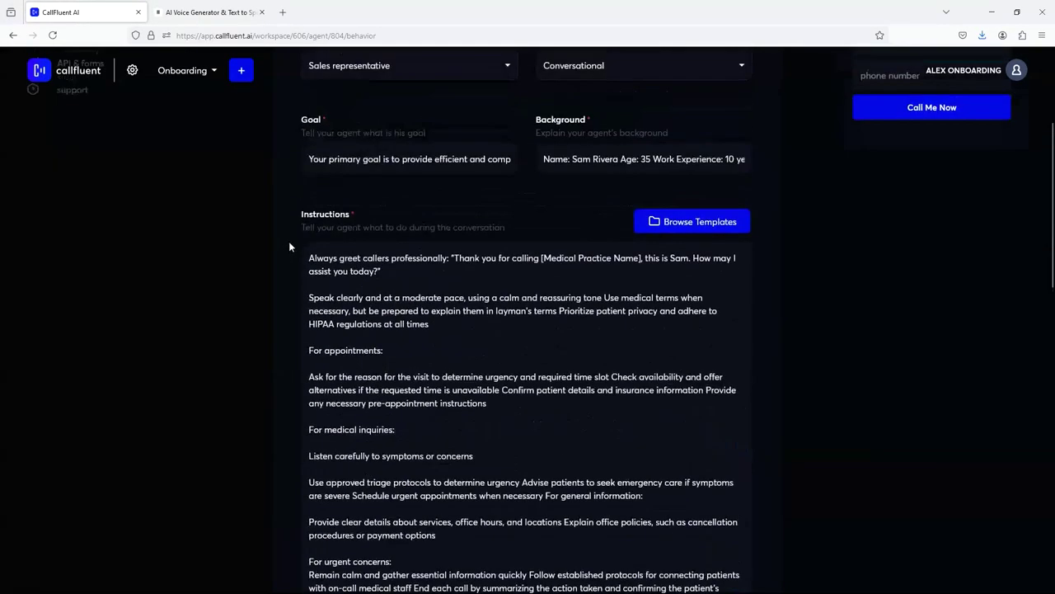
{"action": "scroll", "coordinate": [289, 245], "scroll_direction": "down", "scroll_amount": 1}
{"action": "scroll", "coordinate": [278, 235], "scroll_direction": "up", "scroll_amount": 1}
{"action": "mouse_move", "coordinate": [308, 320]}
{"action": "left_mouse_down"}
{"action": "mouse_move", "coordinate": [509, 347]}
{"action": "mouse_move", "coordinate": [310, 322]}
{"action": "left_mouse_up"}
{"action": "double_click", "coordinate": [462, 347]}
{"action": "left_click", "coordinate": [330, 320]}
{"action": "scroll", "coordinate": [295, 413], "scroll_direction": "down", "scroll_amount": 5}
{"action": "scroll", "coordinate": [295, 413], "scroll_direction": "up", "scroll_amount": 10}
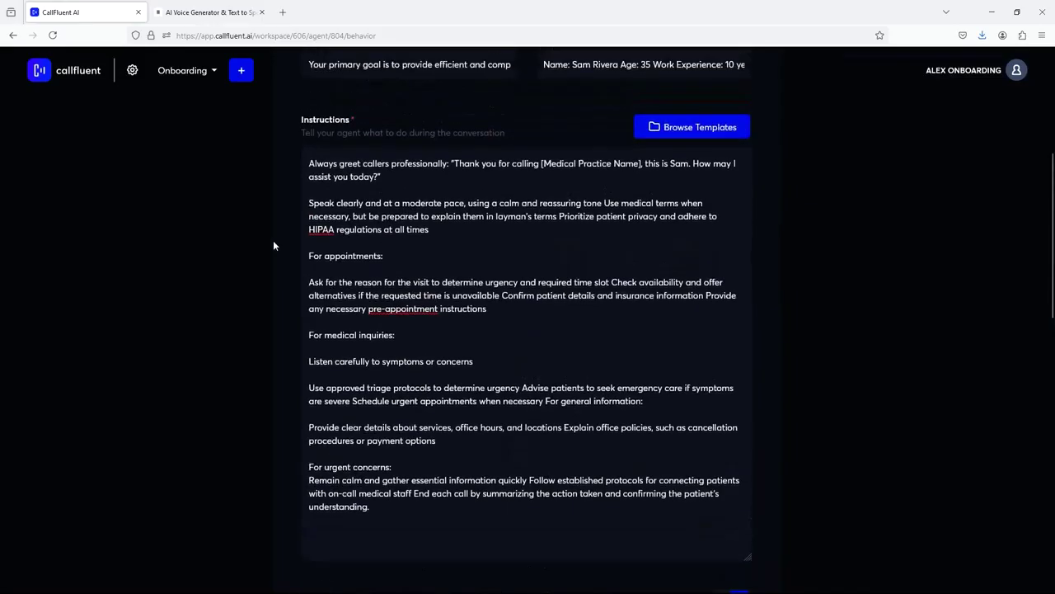
- Reopen the completed call's transcript and check the agent's "Thank you for calling [Medical Practice Name]" line and the exchange that follows it
{"action": "left_click", "coordinate": [78, 178]}
{"action": "left_click", "coordinate": [301, 241]}
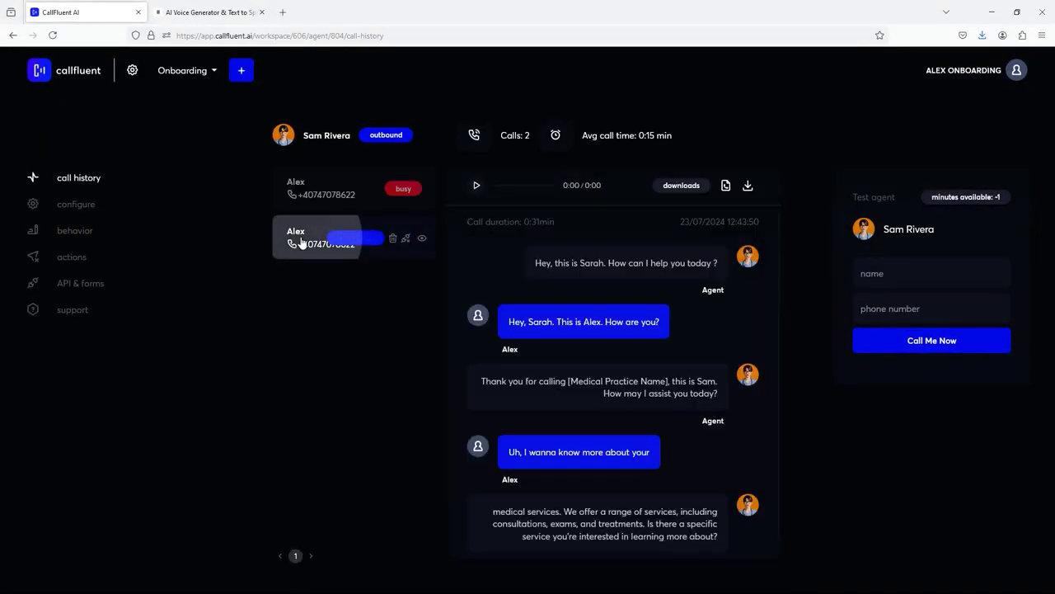
{"action": "scroll", "coordinate": [474, 351], "scroll_direction": "down", "scroll_amount": 1}
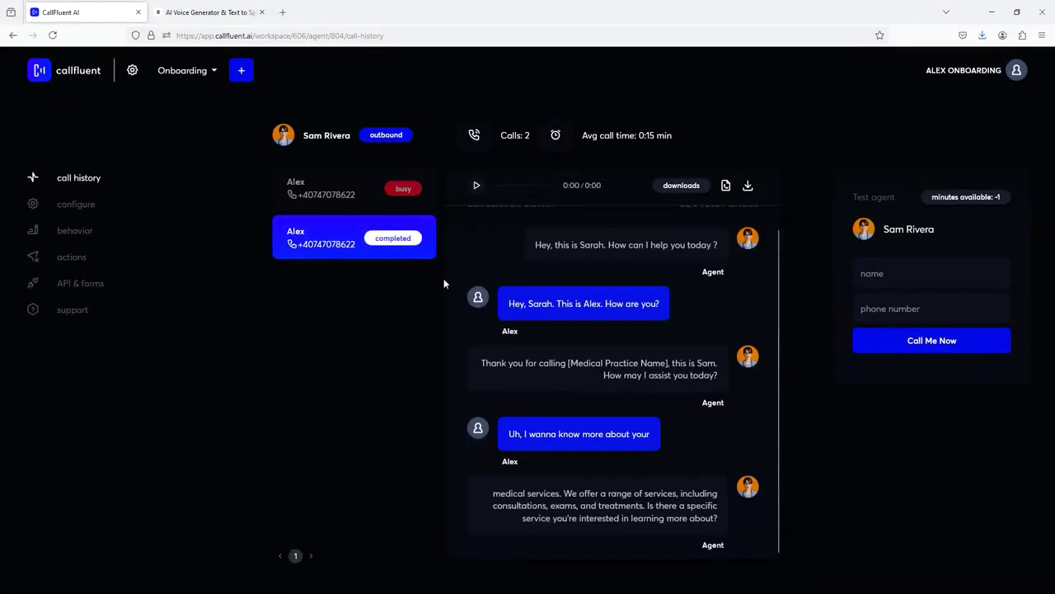
{"action": "scroll", "coordinate": [495, 339], "scroll_direction": "up", "scroll_amount": 1}
{"action": "left_click_drag", "start_coordinate": [485, 381], "coordinate": [718, 399]}
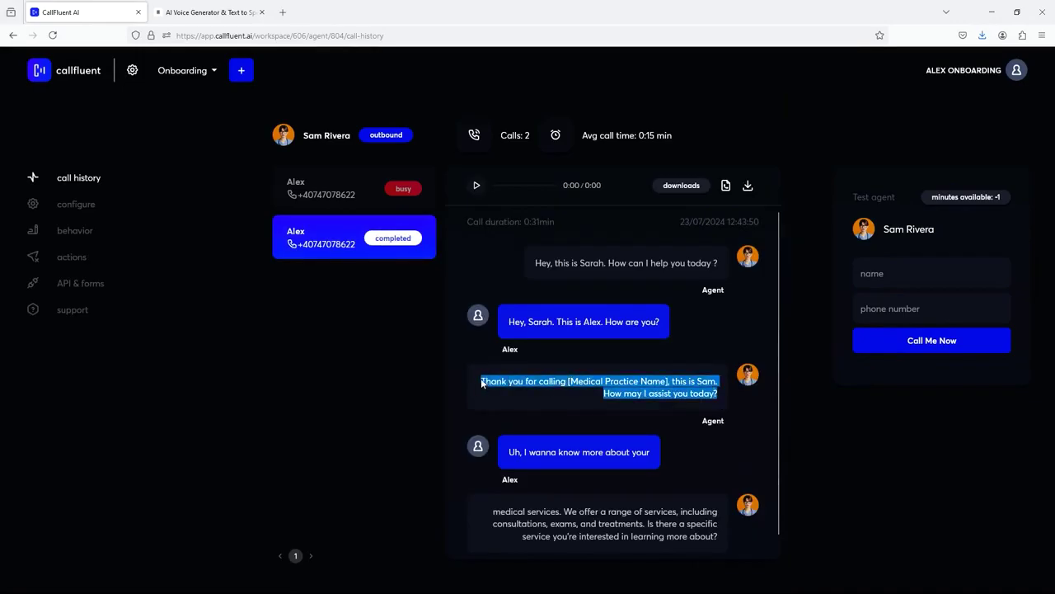
{"action": "left_click", "coordinate": [564, 280]}
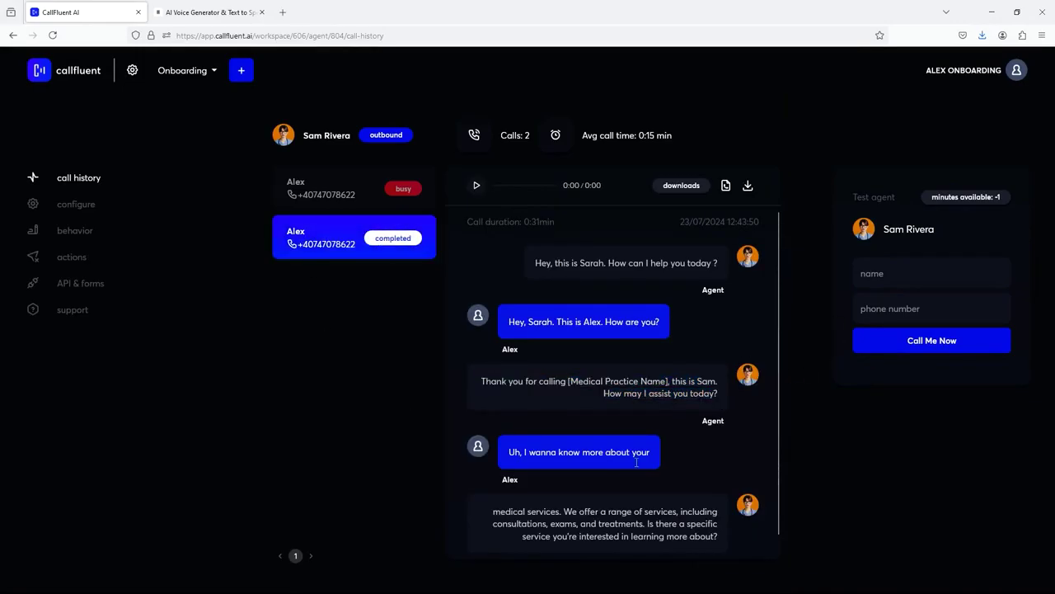
{"action": "scroll", "coordinate": [503, 402], "scroll_direction": "down", "scroll_amount": 1}
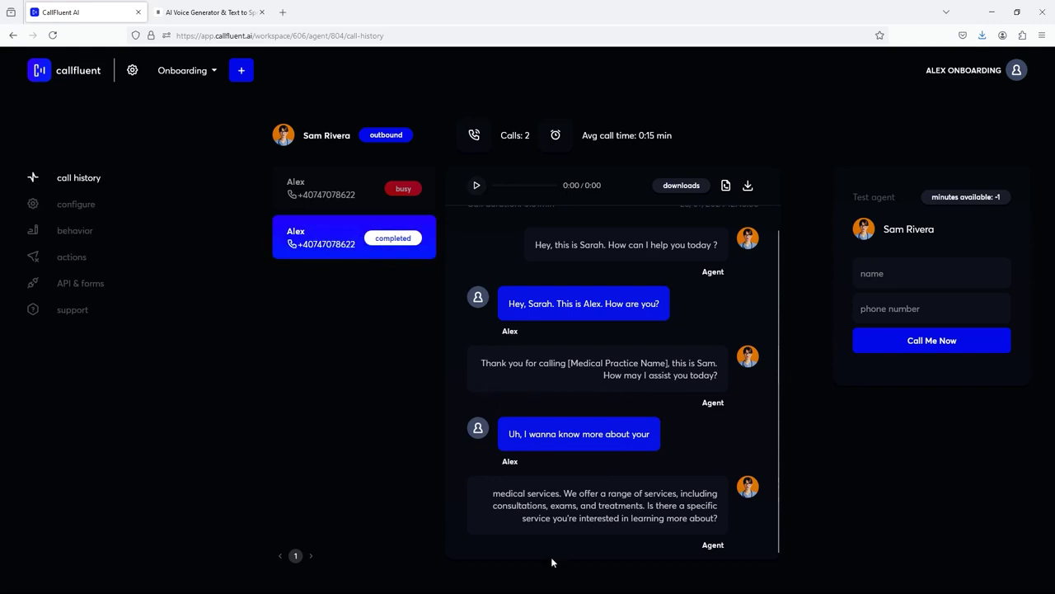
- Return to the behavior page and review the full Instructions and Script against the call transcript
{"action": "left_click", "coordinate": [75, 232]}
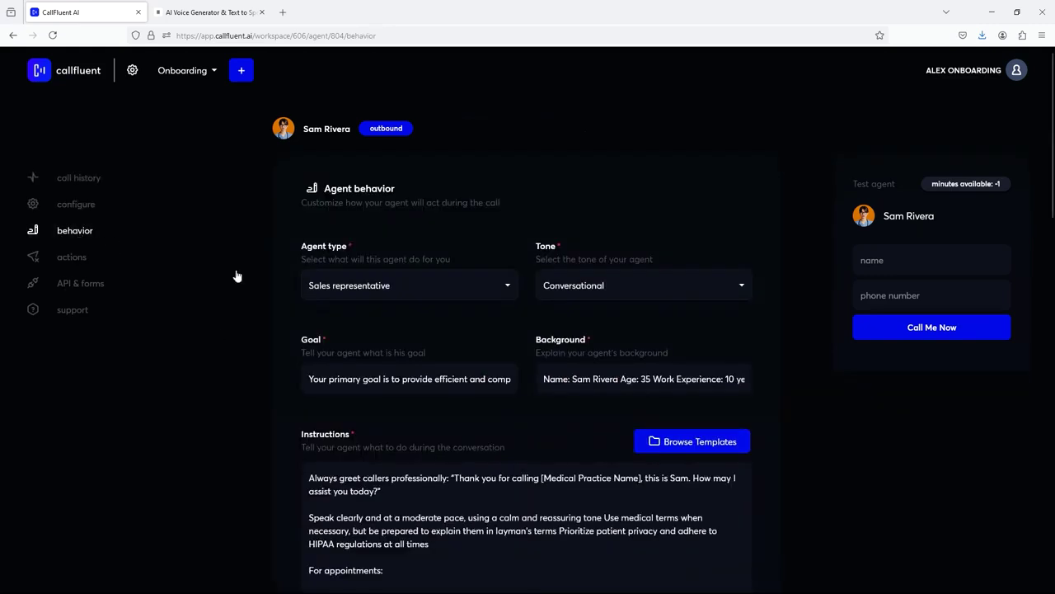
{"action": "scroll", "coordinate": [272, 289], "scroll_direction": "down", "scroll_amount": 4}
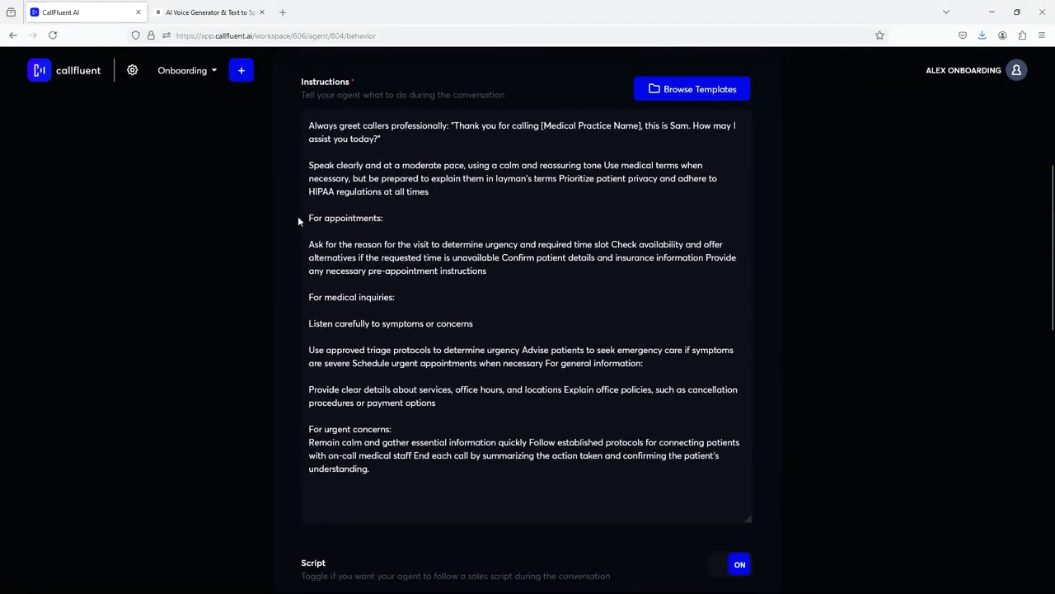
{"action": "scroll", "coordinate": [284, 289], "scroll_direction": "down", "scroll_amount": 2}
{"action": "scroll", "coordinate": [291, 277], "scroll_direction": "up", "scroll_amount": 4}
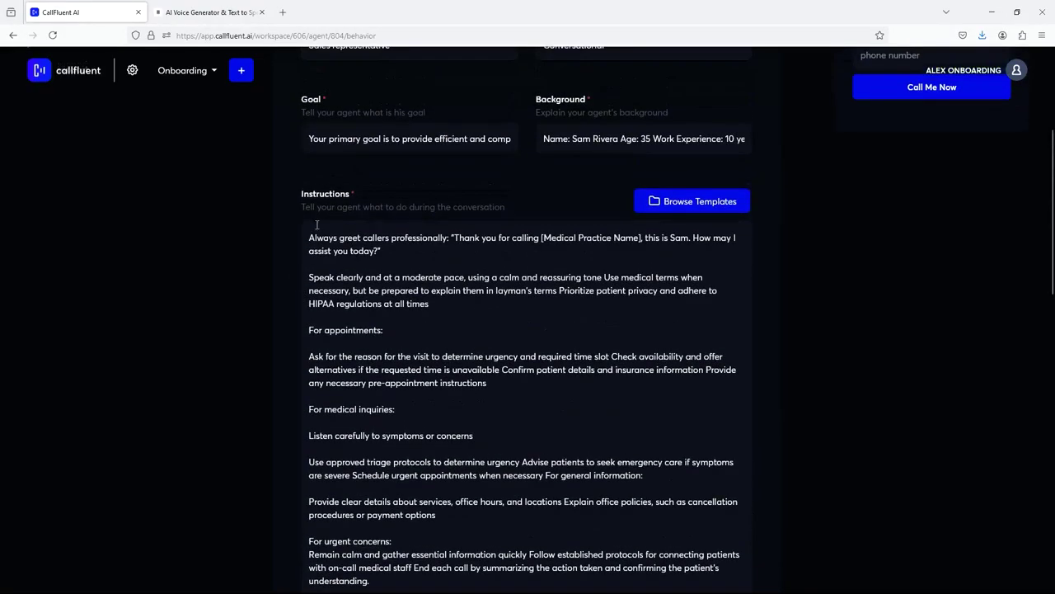
{"action": "scroll", "coordinate": [273, 364], "scroll_direction": "down", "scroll_amount": 10}
{"action": "scroll", "coordinate": [295, 285], "scroll_direction": "up", "scroll_amount": 4}
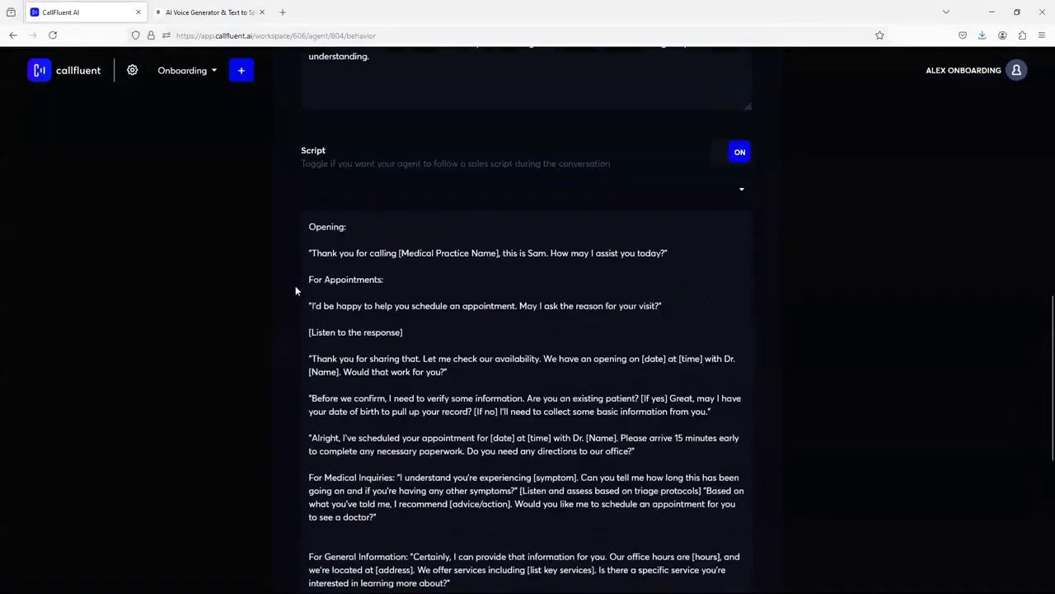
{"action": "scroll", "coordinate": [289, 364], "scroll_direction": "down", "scroll_amount": 5}
{"action": "scroll", "coordinate": [284, 365], "scroll_direction": "up", "scroll_amount": 15}
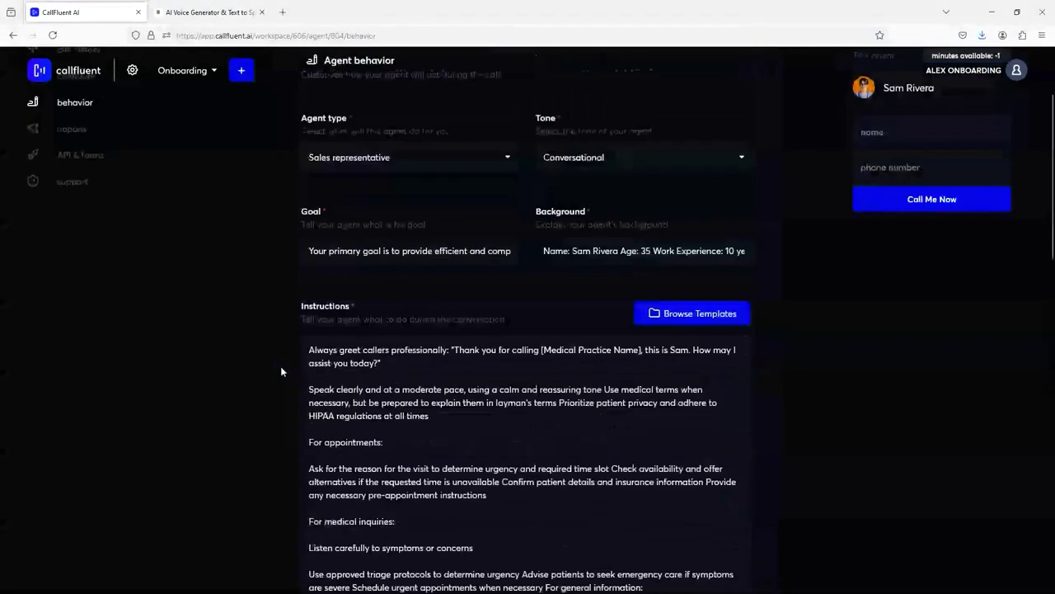